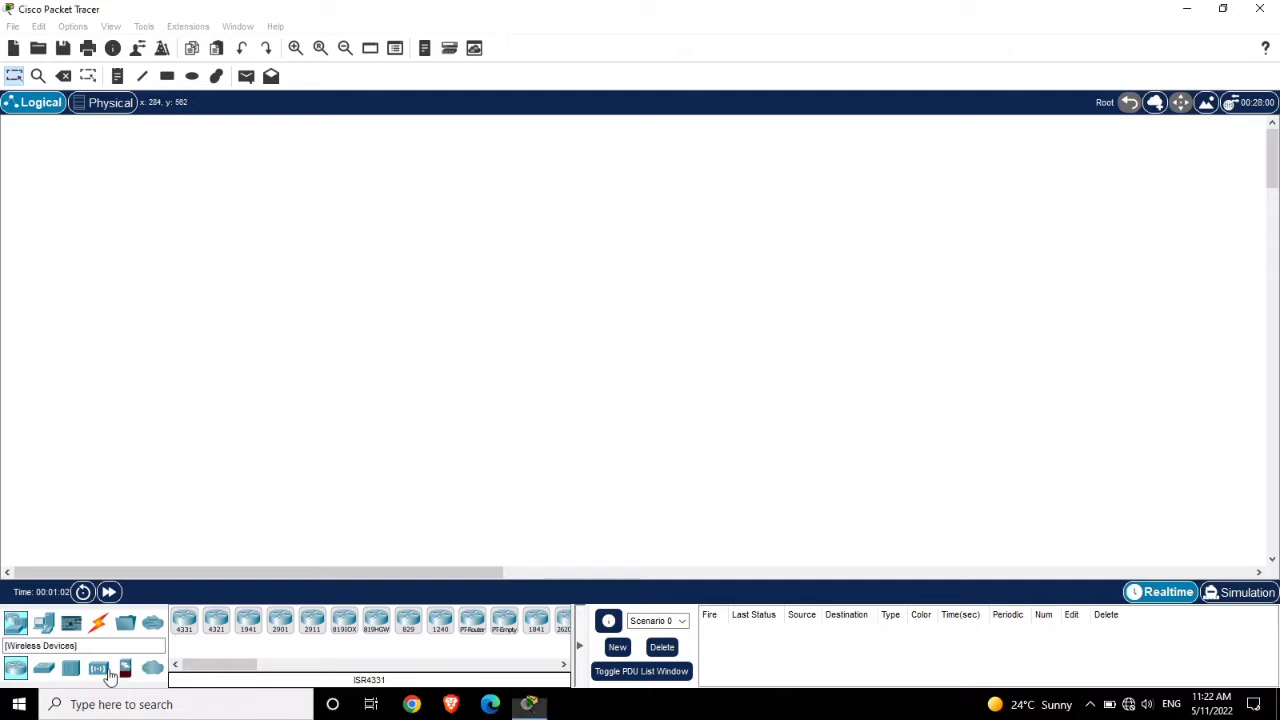
Place a WLC-PT wireless LAN controller on the empty logical workspace.
{"action": "left_click", "coordinate": [104, 670]}
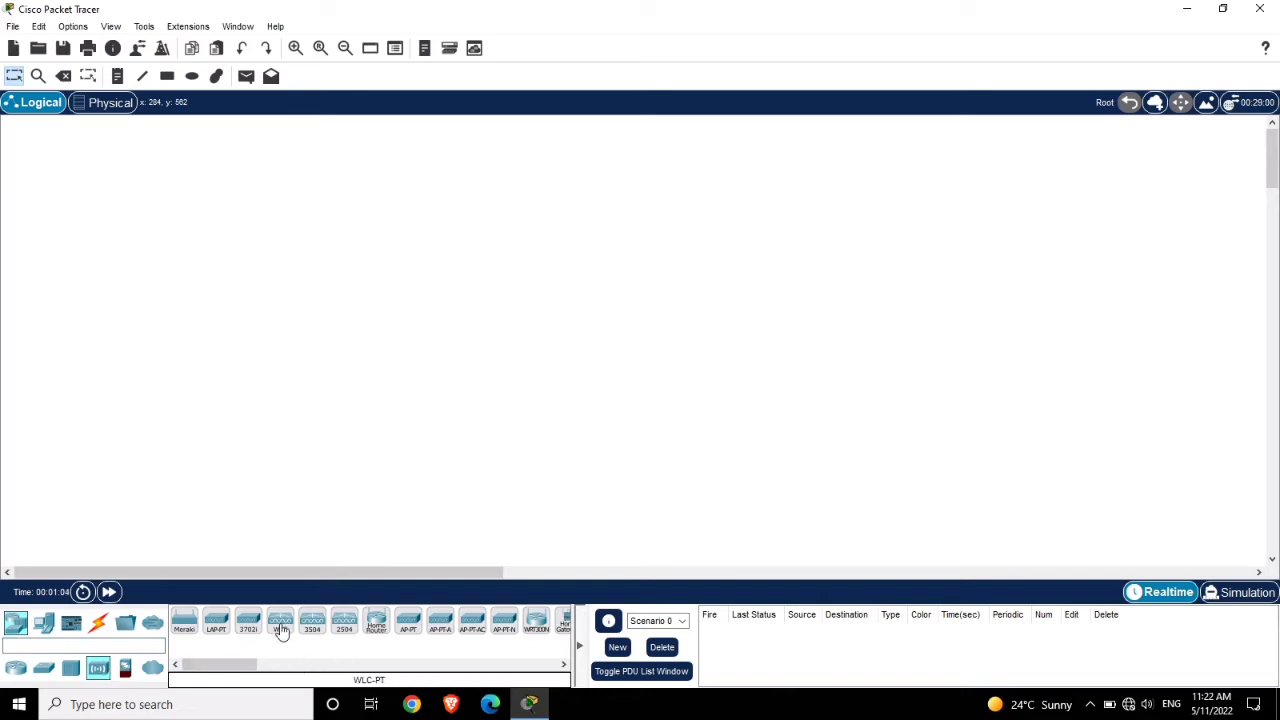
{"action": "left_click_drag", "start_coordinate": [281, 627], "coordinate": [226, 287]}
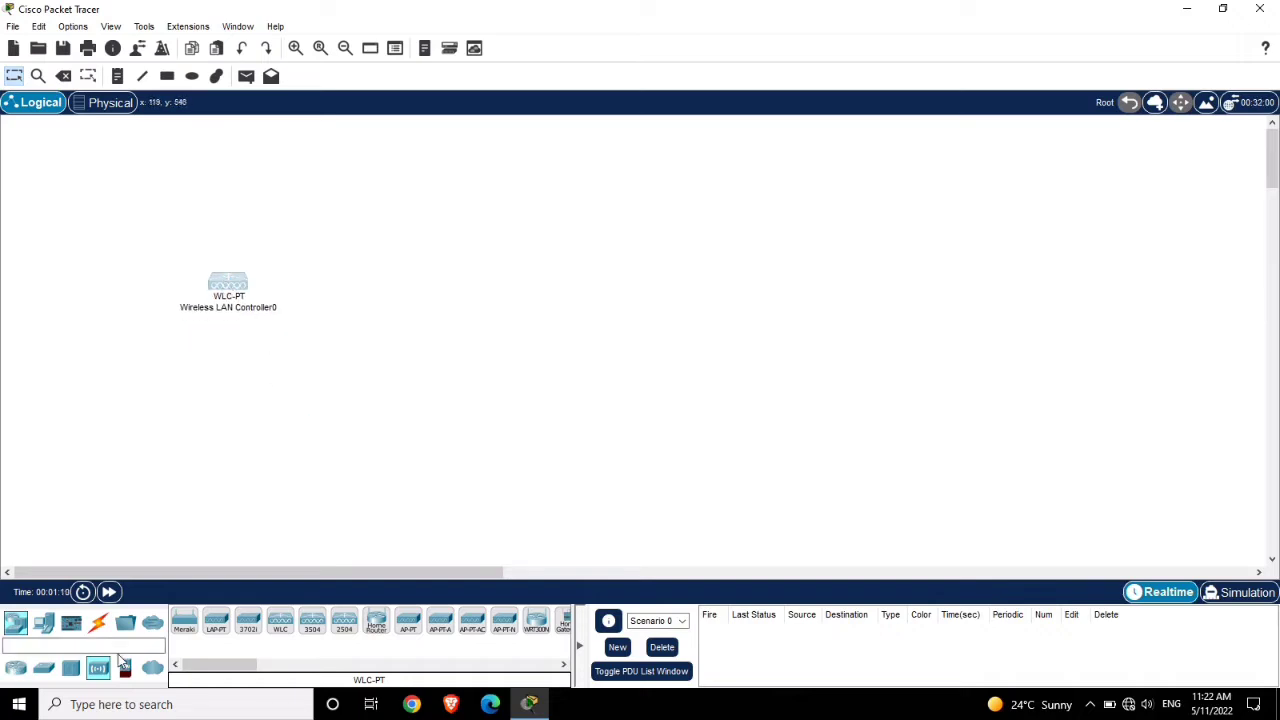
{"action": "left_click", "coordinate": [43, 667]}
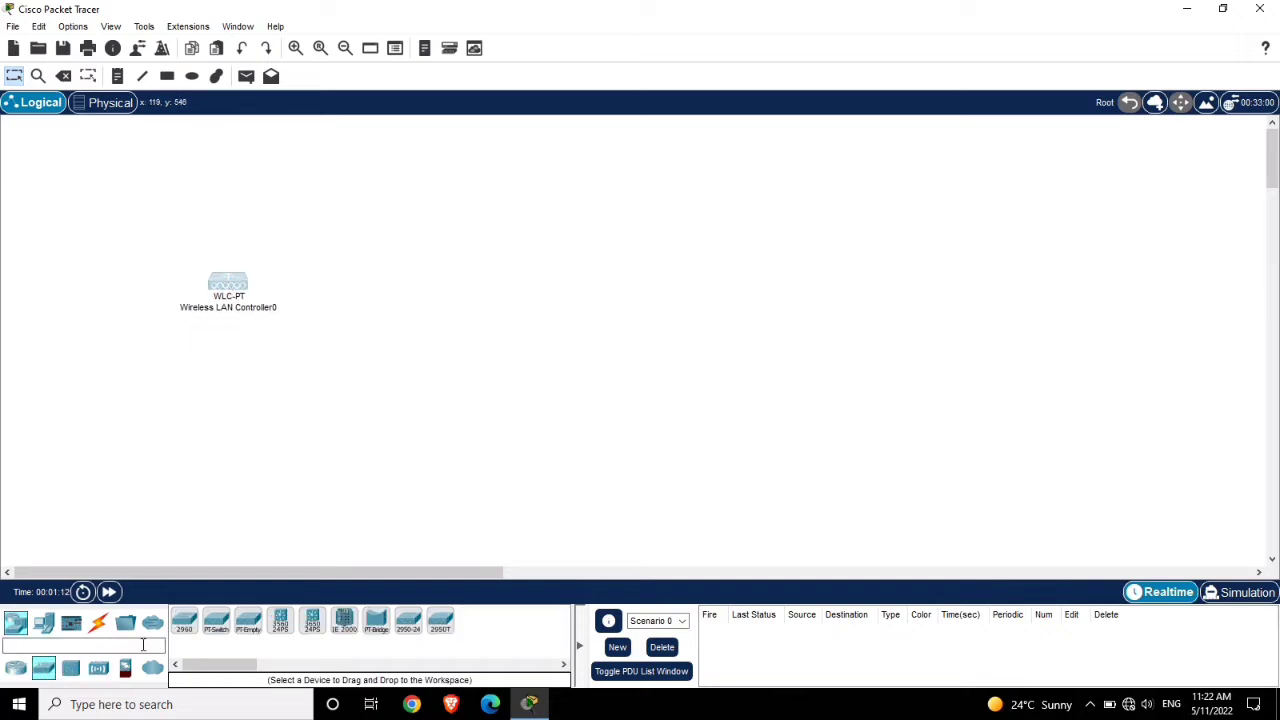
Place a 2960 switch to the right of the wireless LAN controller.
{"action": "left_click_drag", "start_coordinate": [184, 622], "coordinate": [364, 300]}
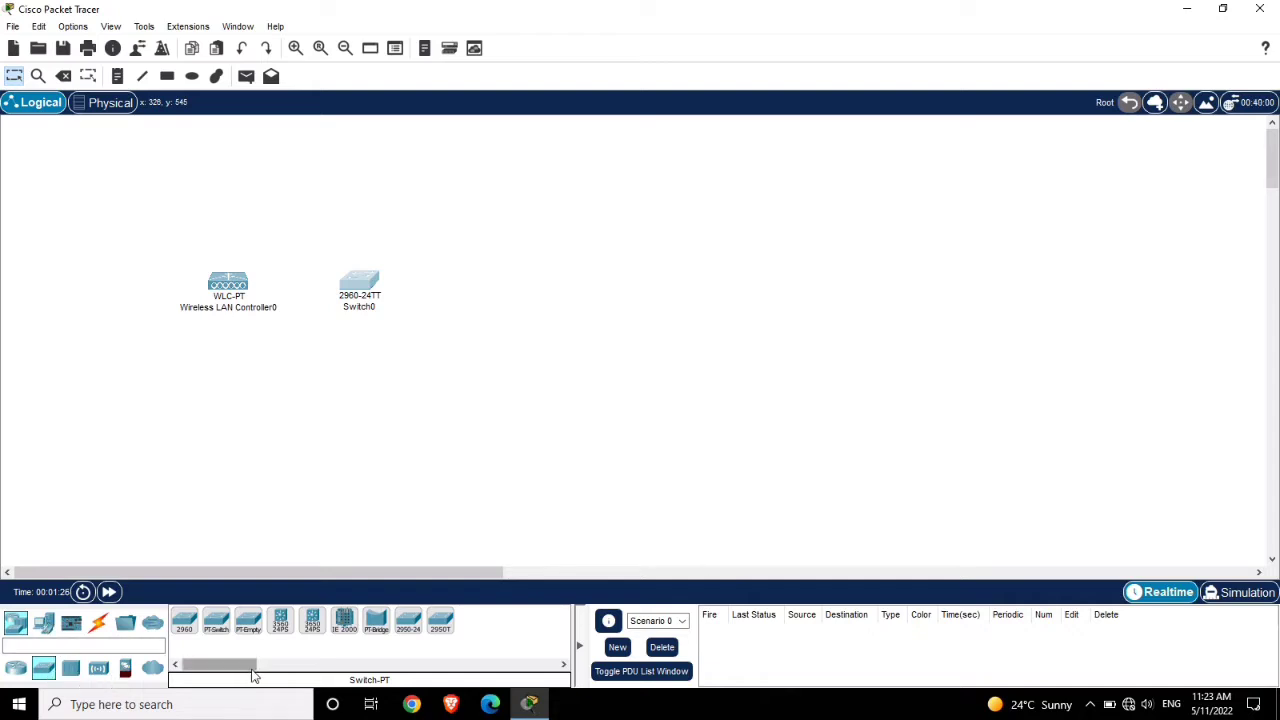
{"action": "left_click", "coordinate": [98, 668]}
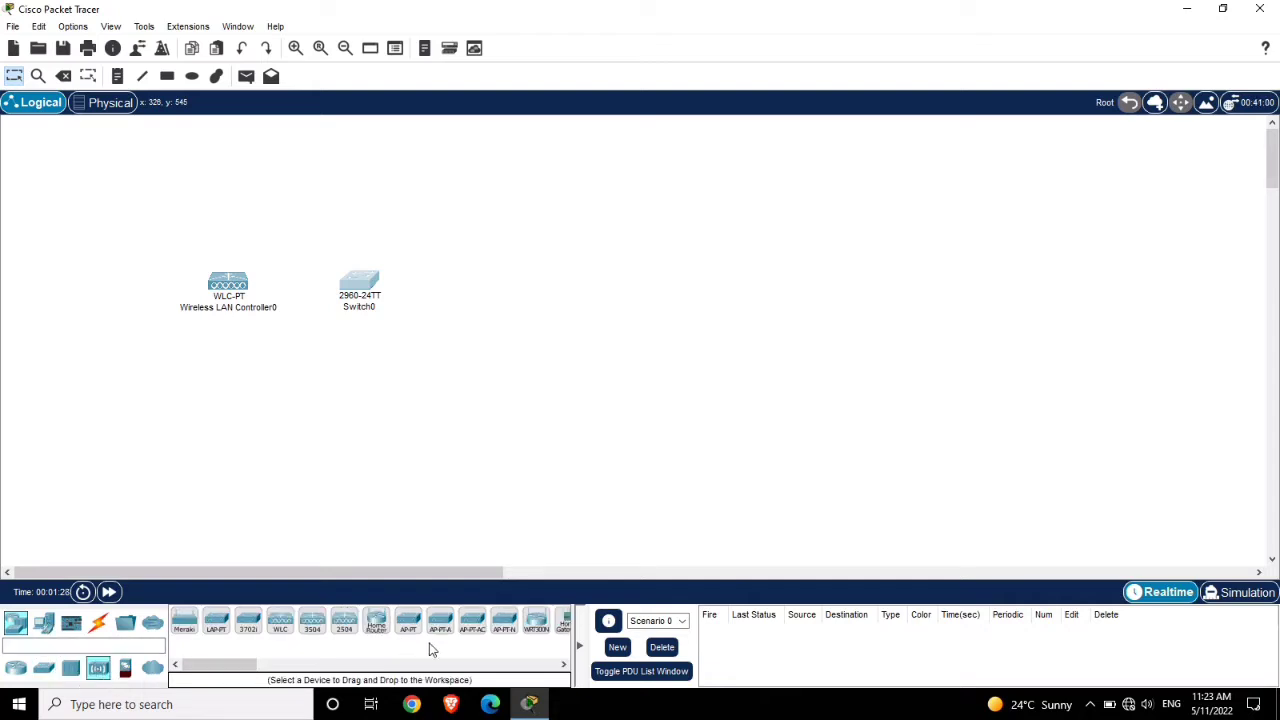
Place two LAP-PT access points above and below-right of Switch0, nudging the switch right.
{"action": "left_click", "coordinate": [216, 622]}
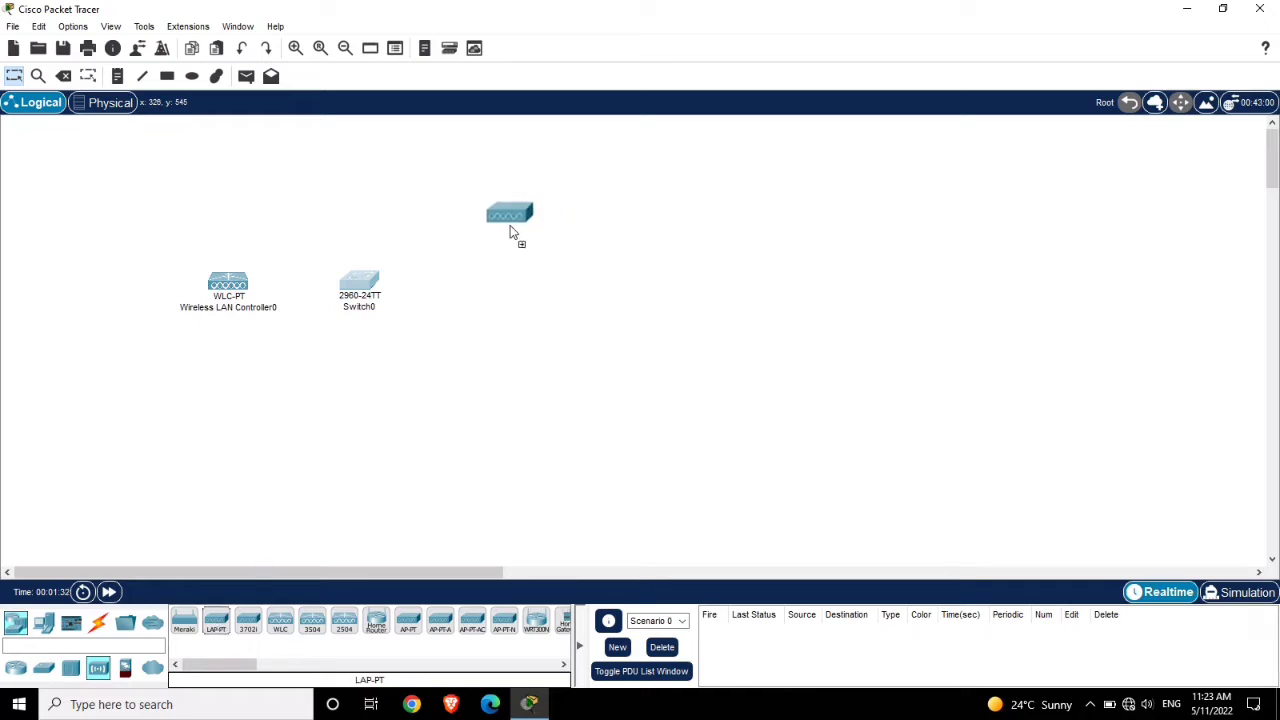
{"action": "left_click", "coordinate": [512, 232]}
{"action": "left_click", "coordinate": [216, 625]}
{"action": "left_click", "coordinate": [511, 345]}
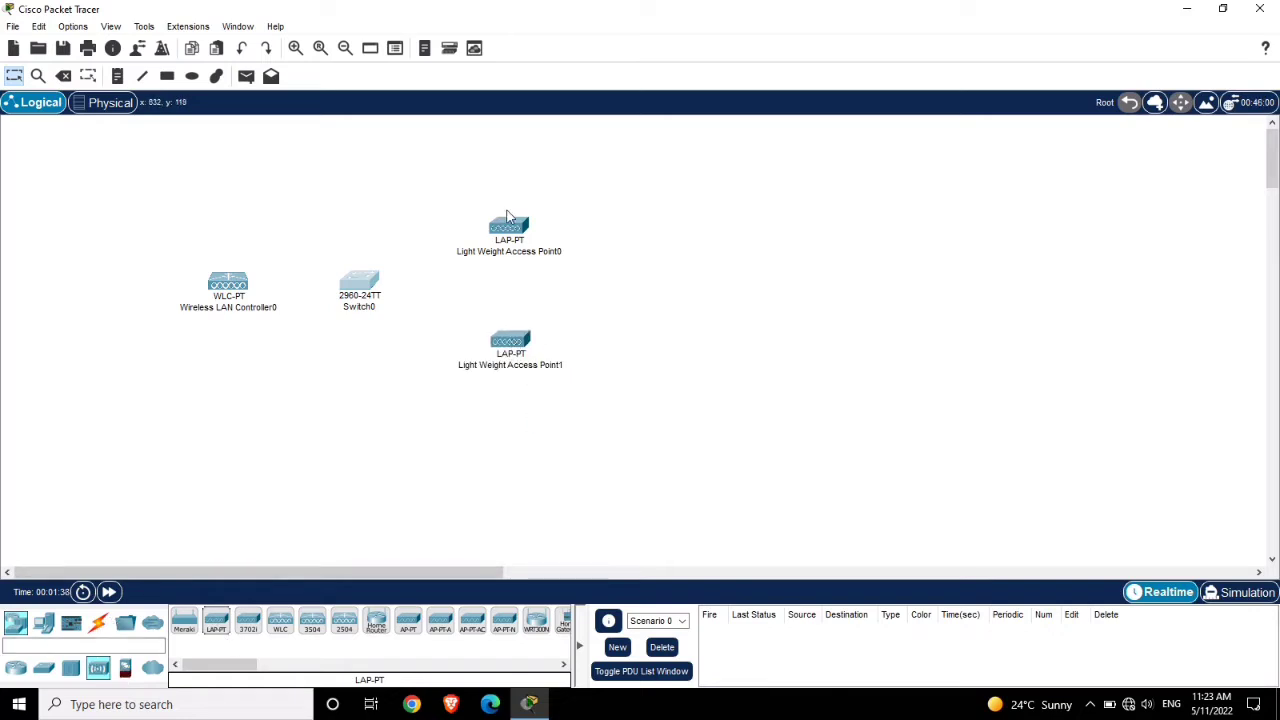
{"action": "left_click_drag", "start_coordinate": [512, 226], "coordinate": [523, 161]}
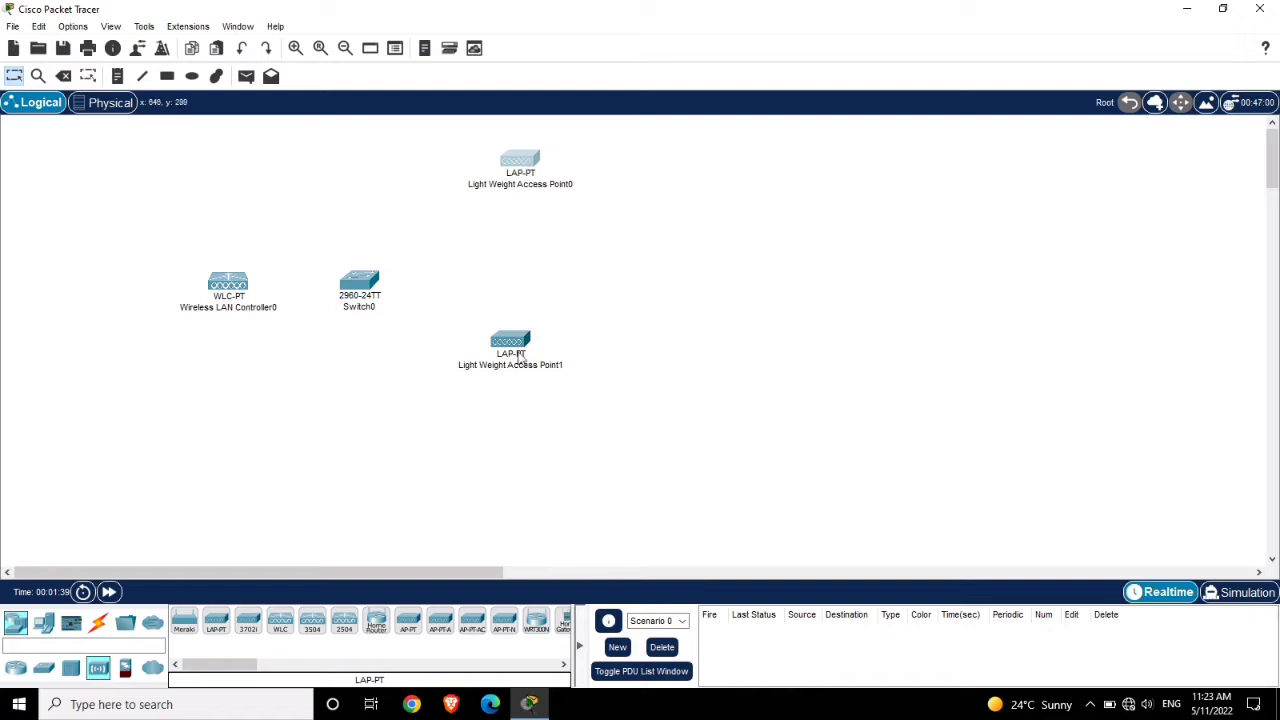
{"action": "left_click_drag", "start_coordinate": [518, 346], "coordinate": [533, 372]}
{"action": "left_click_drag", "start_coordinate": [360, 293], "coordinate": [370, 294]}
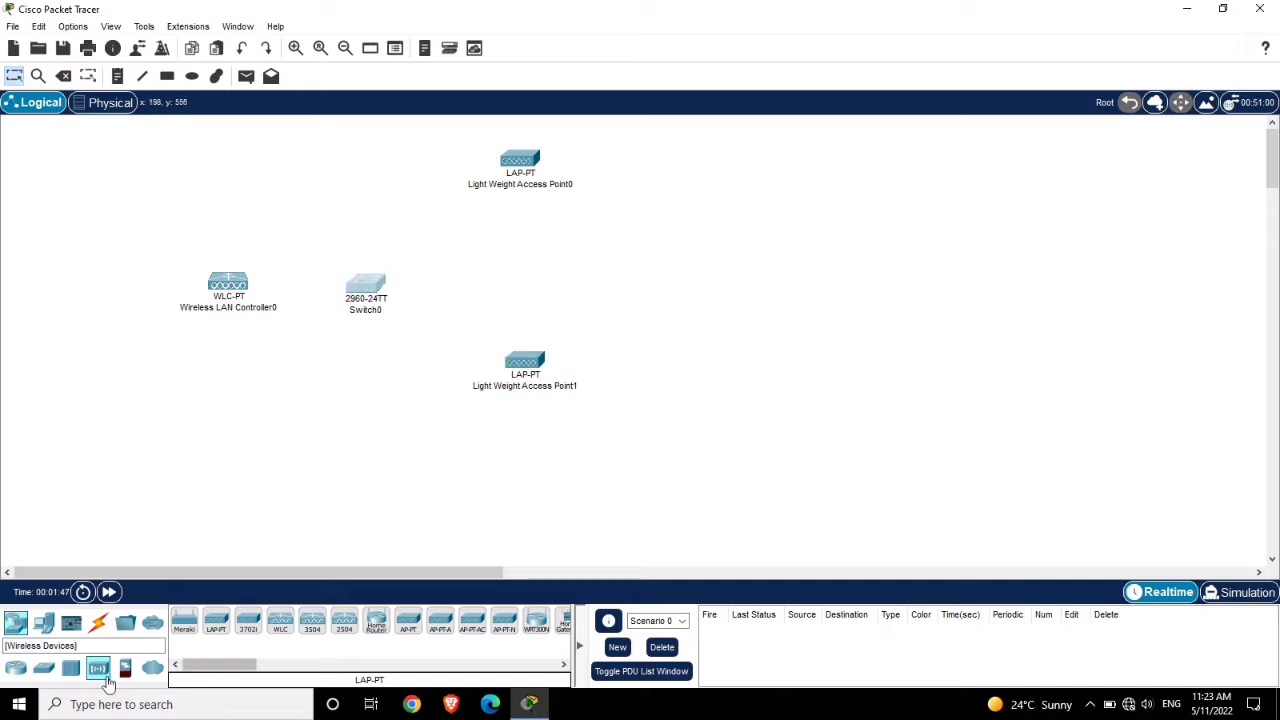
Stack four Laptop-PT laptops, Laptop0 to Laptop3, in a column on the right.
{"action": "left_click", "coordinate": [44, 622]}
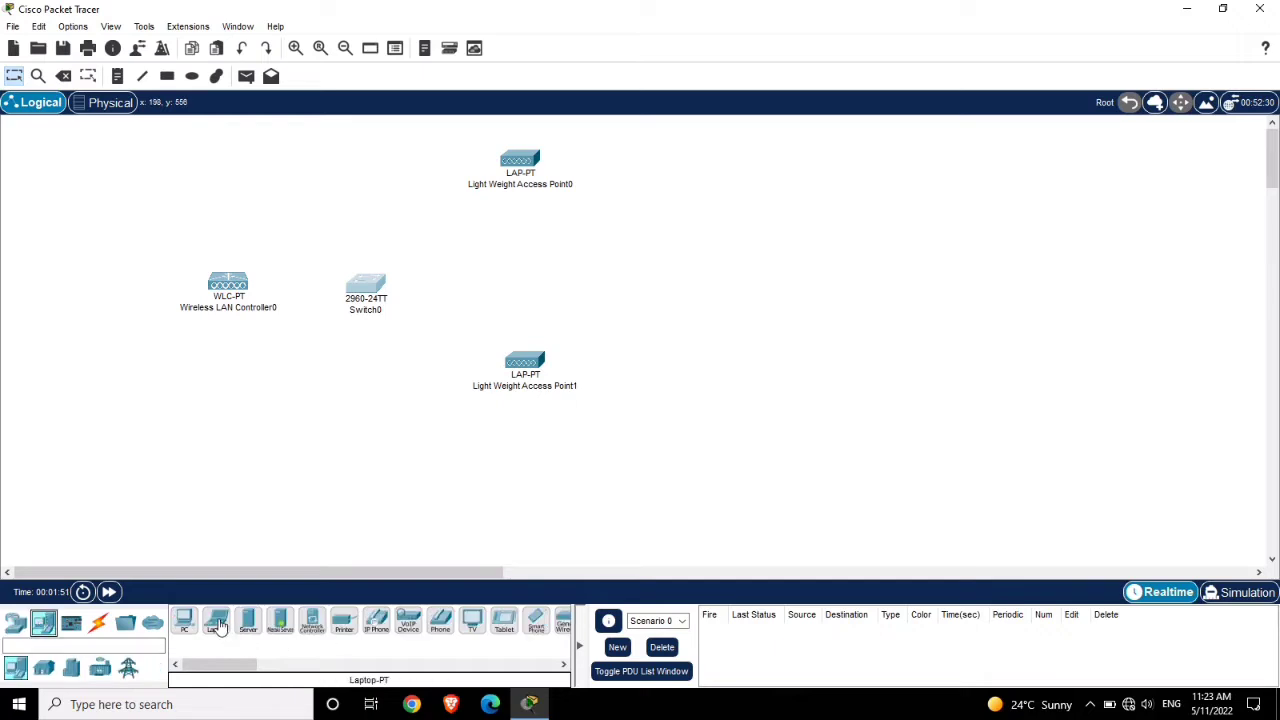
{"action": "left_click_drag", "start_coordinate": [216, 622], "coordinate": [748, 166]}
{"action": "left_click_drag", "start_coordinate": [216, 622], "coordinate": [740, 252]}
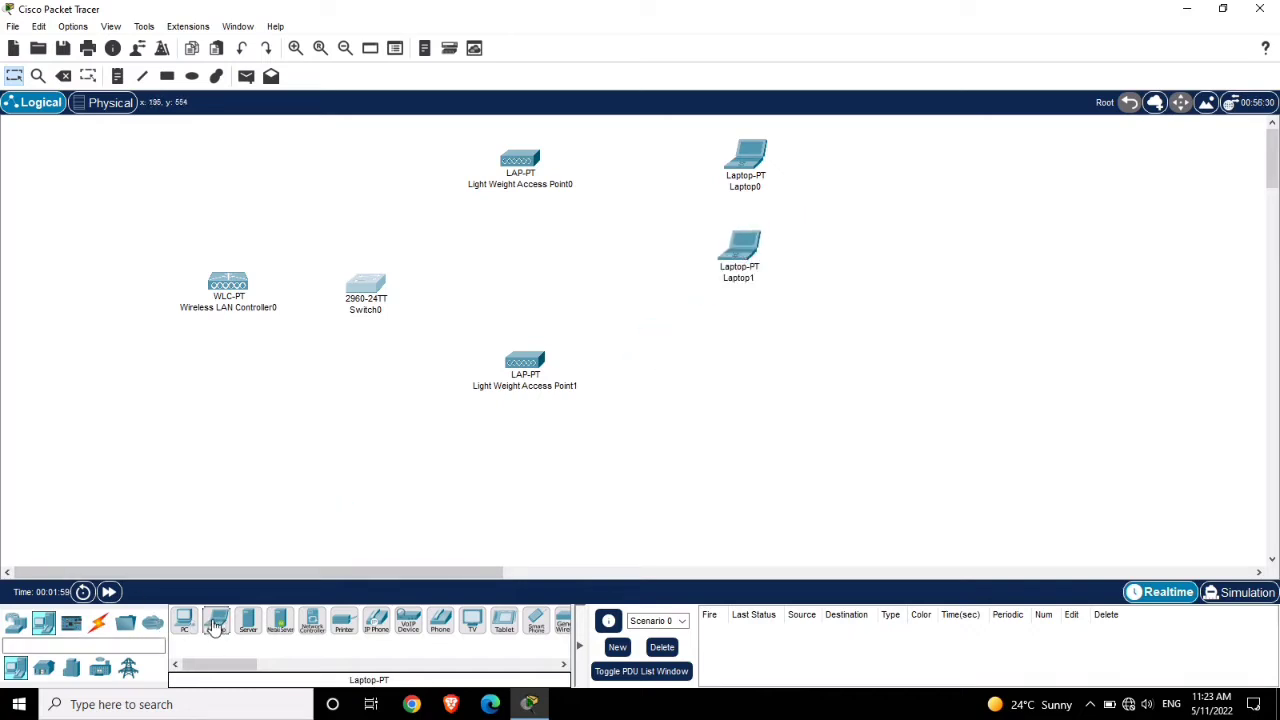
{"action": "left_click_drag", "start_coordinate": [216, 622], "coordinate": [738, 370]}
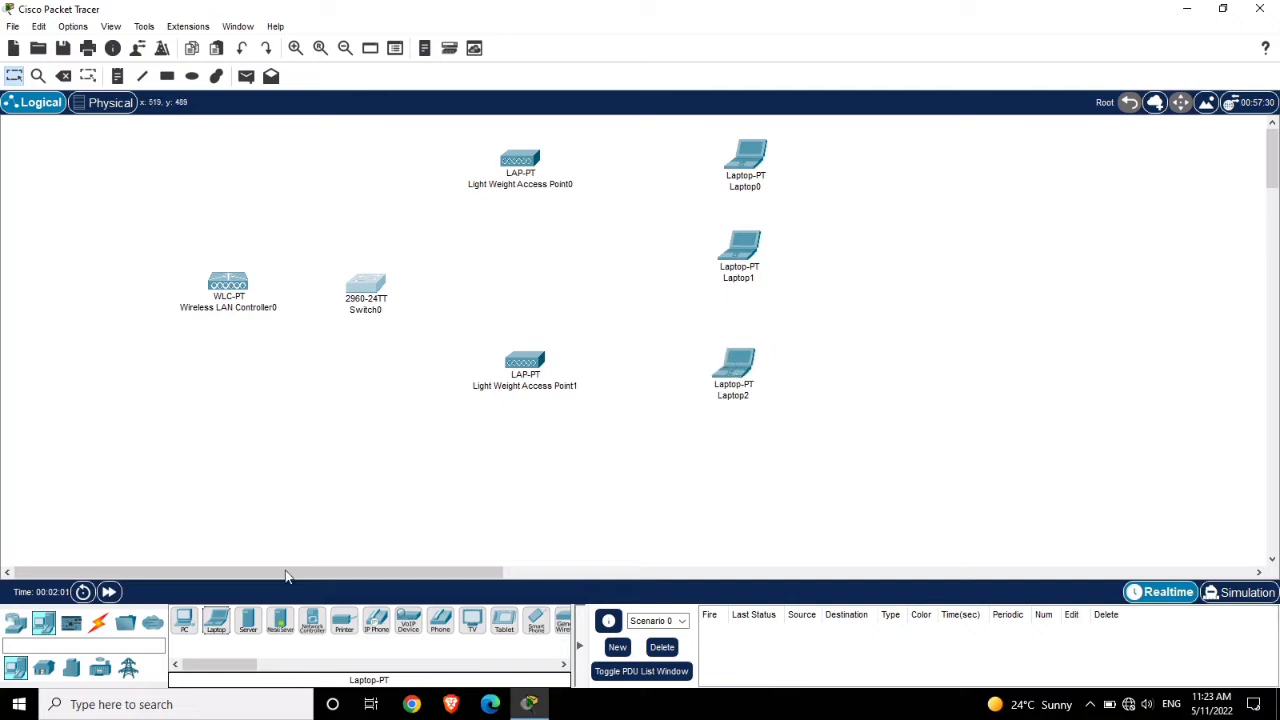
{"action": "left_click_drag", "start_coordinate": [216, 622], "coordinate": [735, 471]}
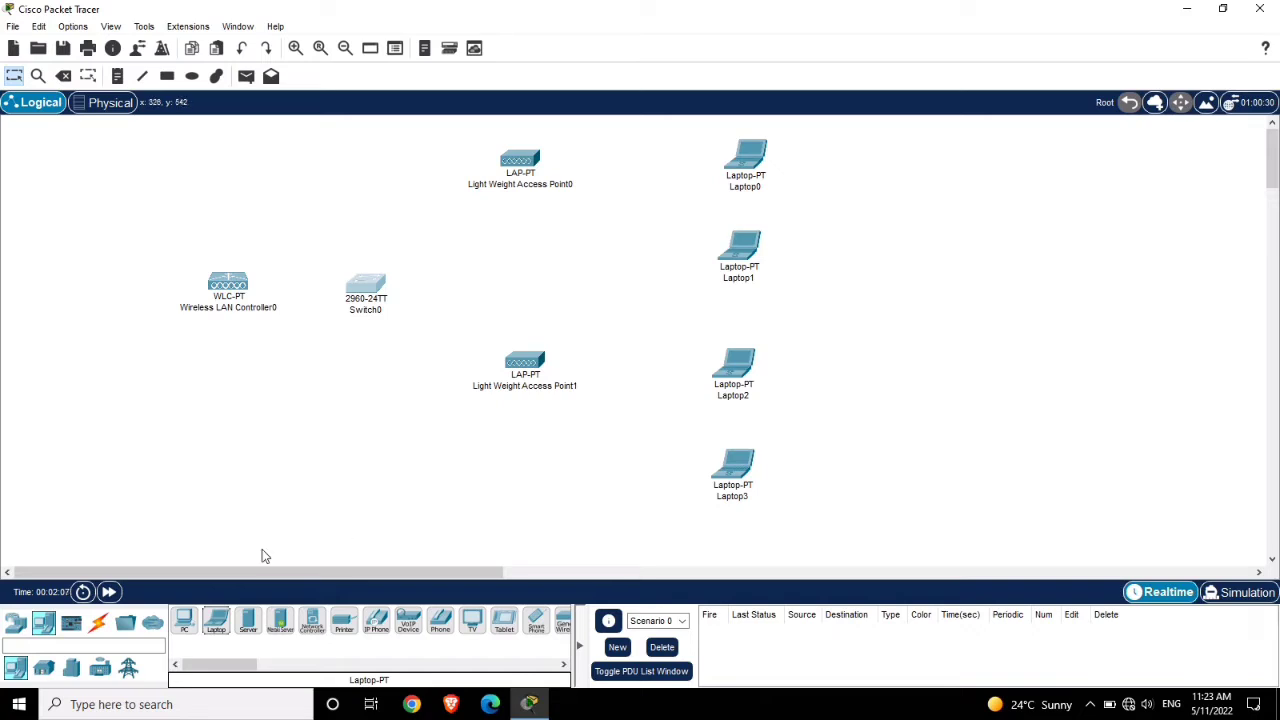
Cable Switch0 to the WLC, Access Point0 and Access Point1 using automatic connection type.
{"action": "left_click", "coordinate": [99, 622]}
{"action": "left_click", "coordinate": [196, 622]}
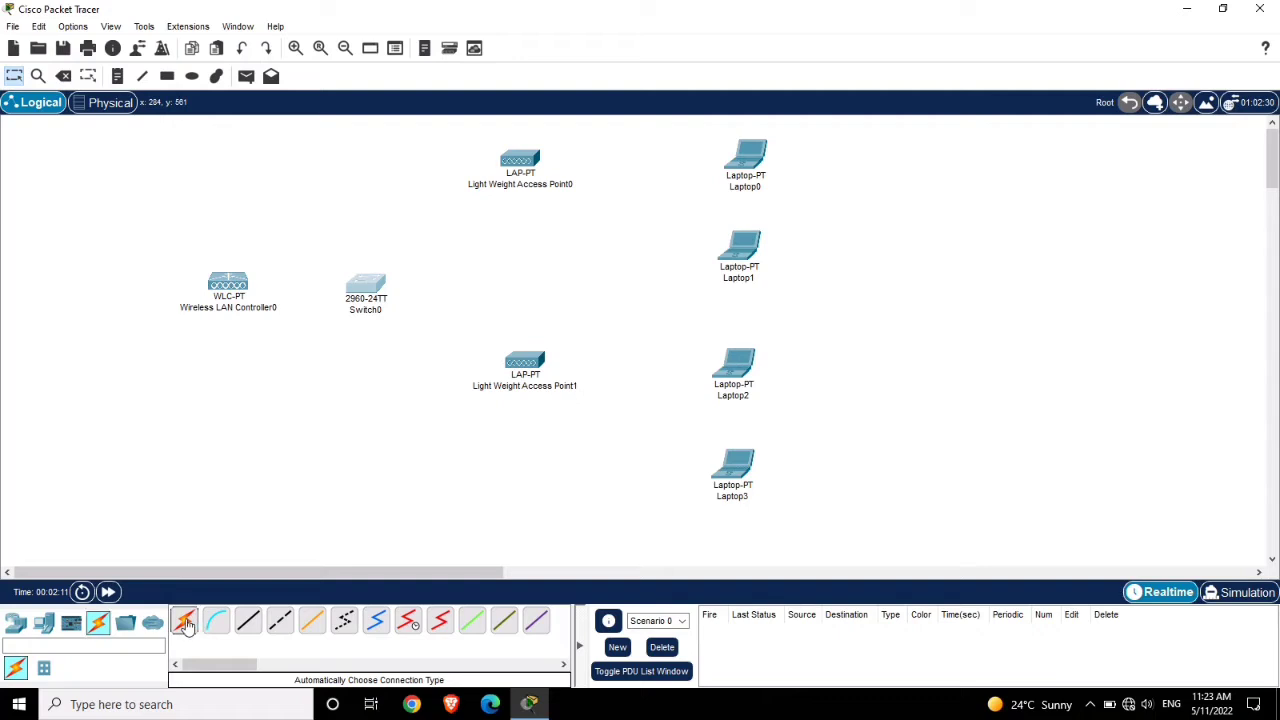
{"action": "left_click", "coordinate": [230, 285]}
{"action": "left_click", "coordinate": [367, 287]}
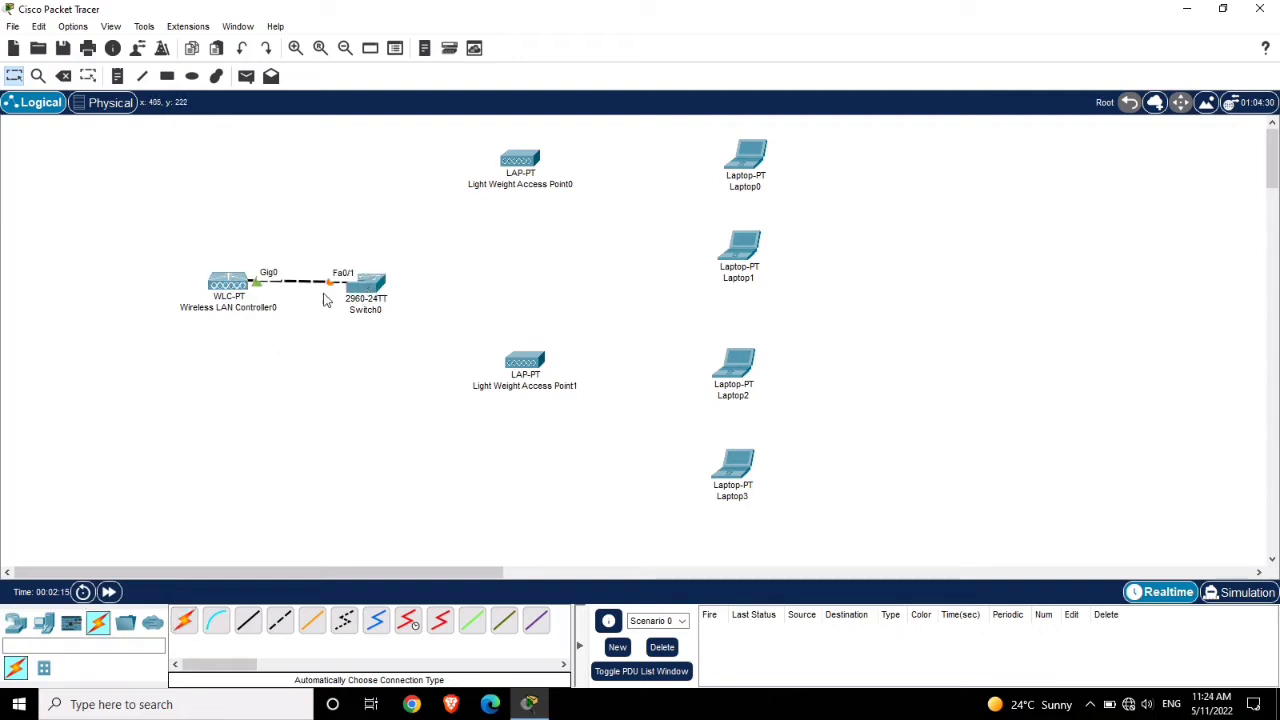
{"action": "left_click", "coordinate": [184, 622]}
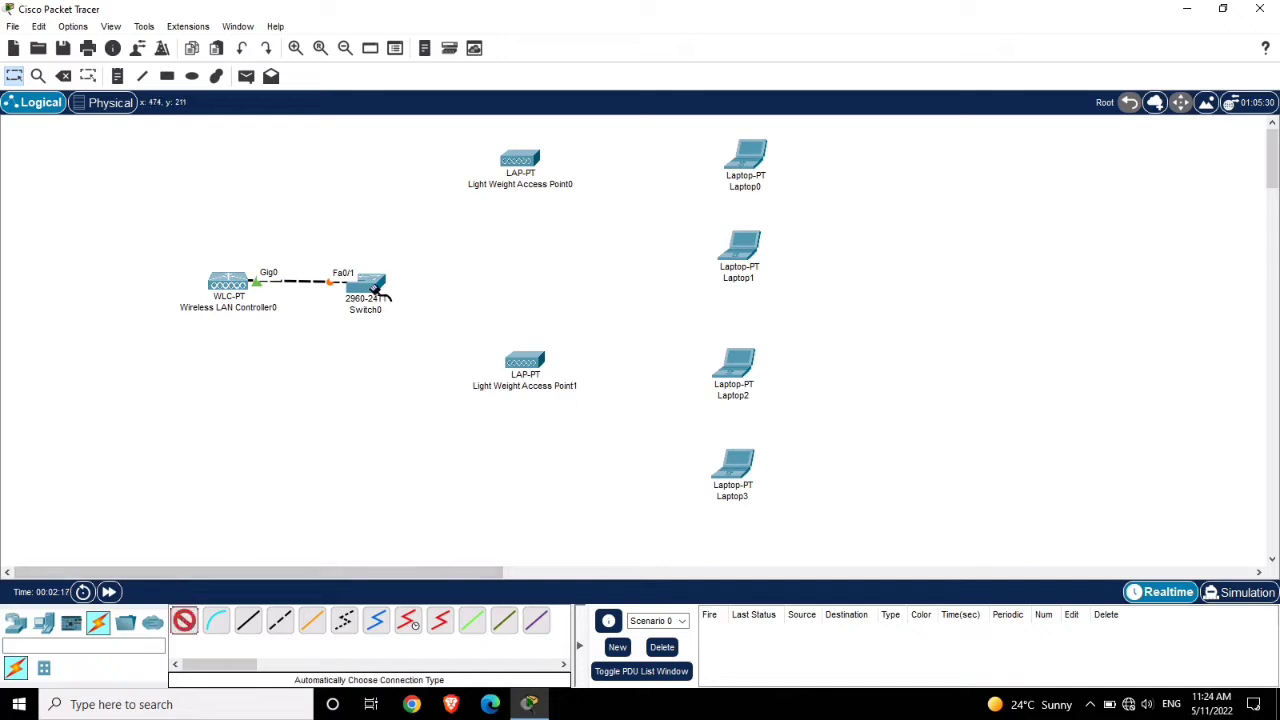
{"action": "left_click", "coordinate": [370, 287]}
{"action": "left_click", "coordinate": [527, 165]}
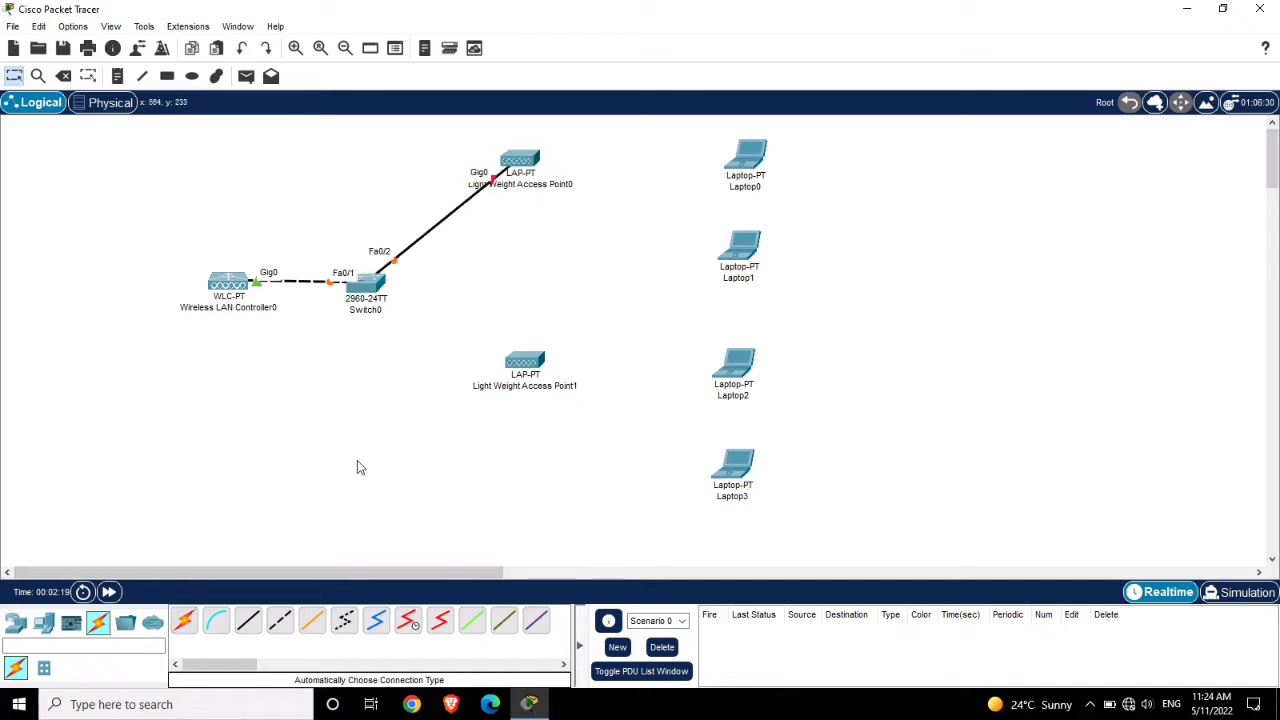
{"action": "left_click", "coordinate": [182, 620]}
{"action": "left_click", "coordinate": [368, 287]}
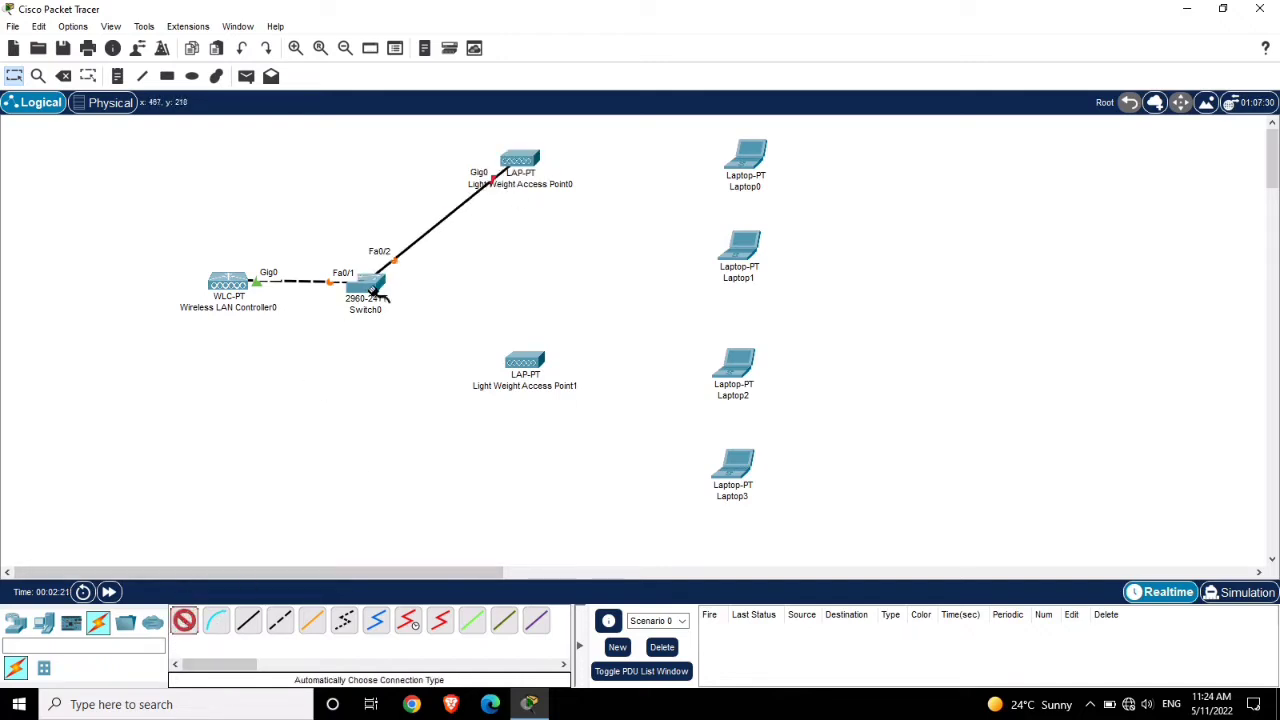
{"action": "left_click", "coordinate": [531, 366]}
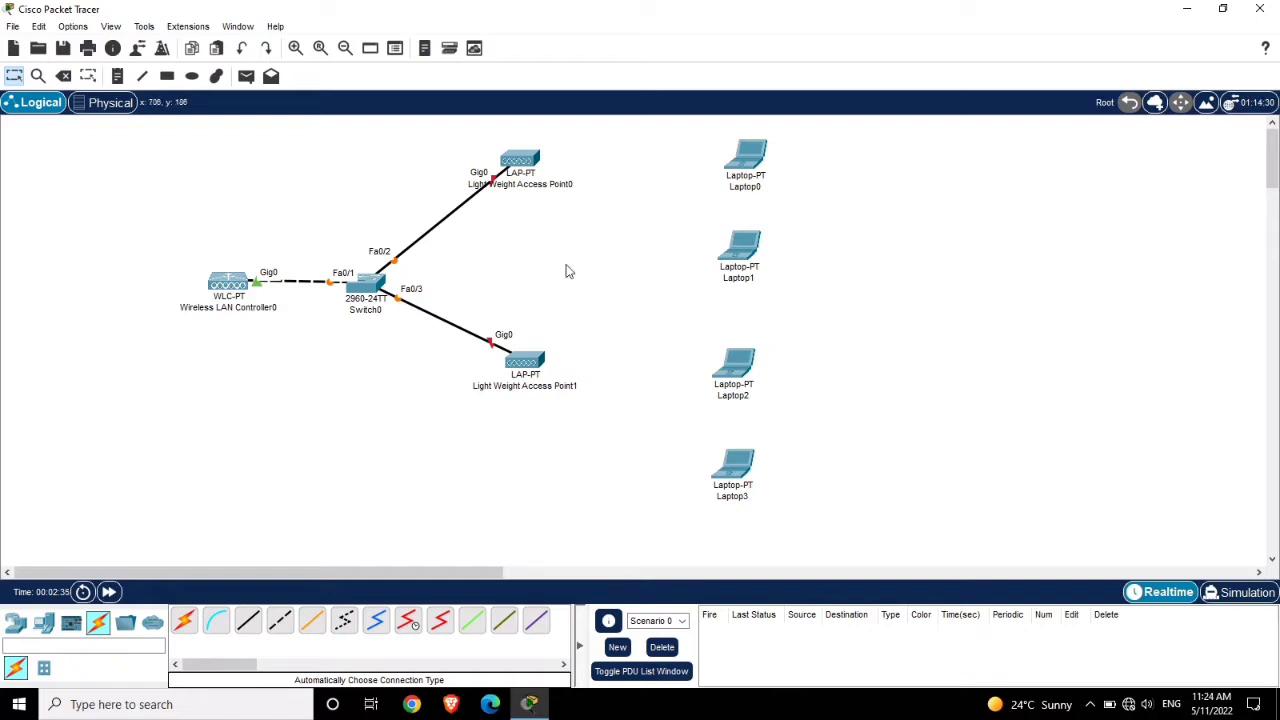
Plug the power adapter into Light Weight Access Point0 and set its display name to AP1.
{"action": "left_click", "coordinate": [527, 167]}
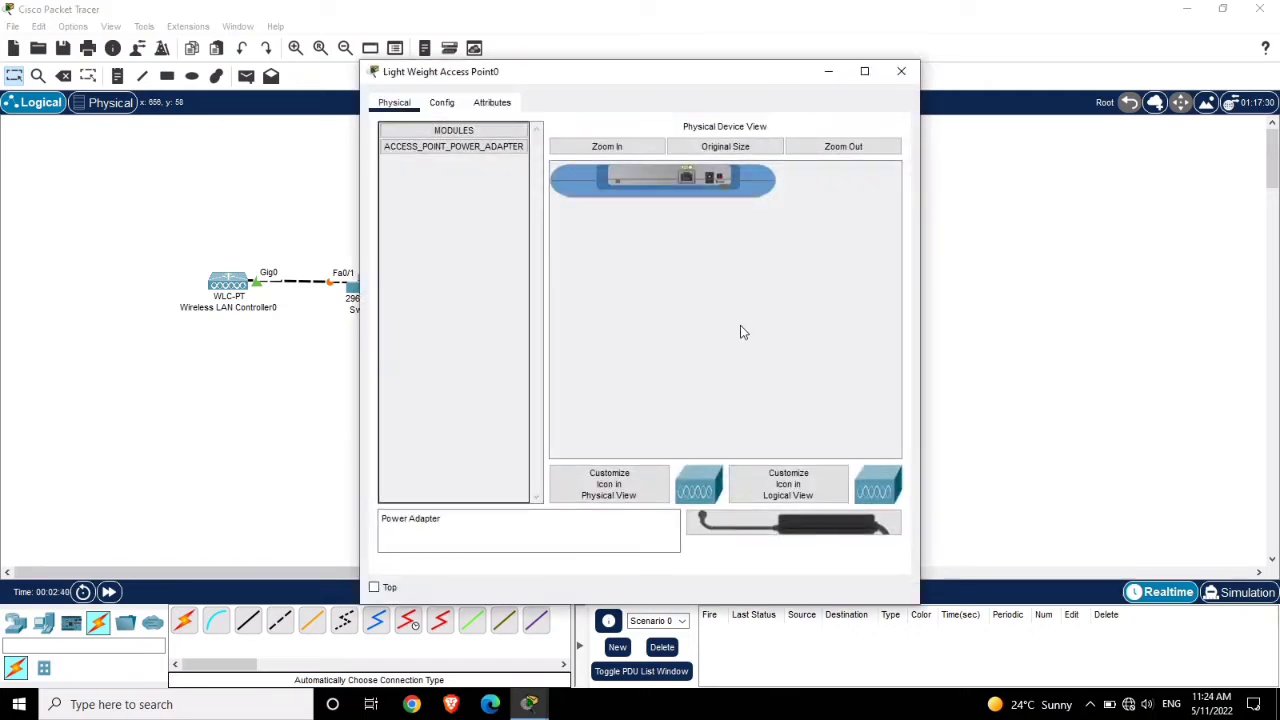
{"action": "left_click_drag", "start_coordinate": [803, 528], "coordinate": [711, 177]}
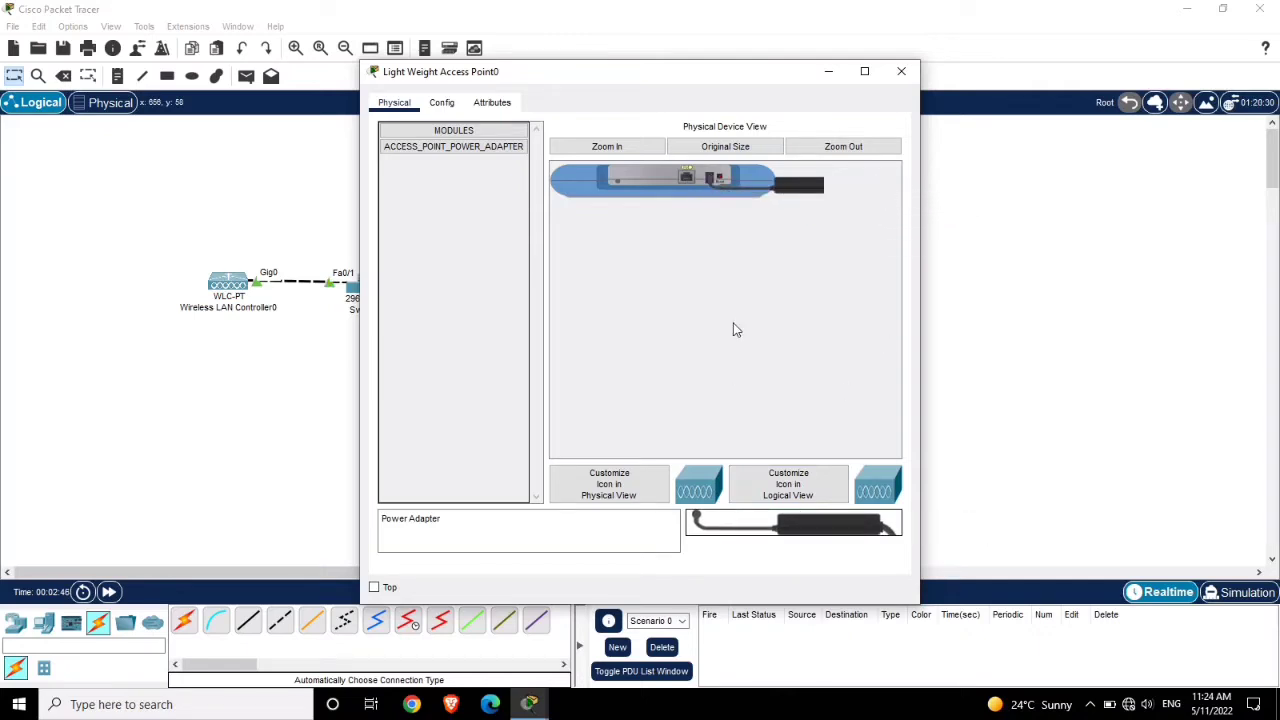
{"action": "left_click", "coordinate": [443, 106]}
{"action": "double_click", "coordinate": [700, 174]}
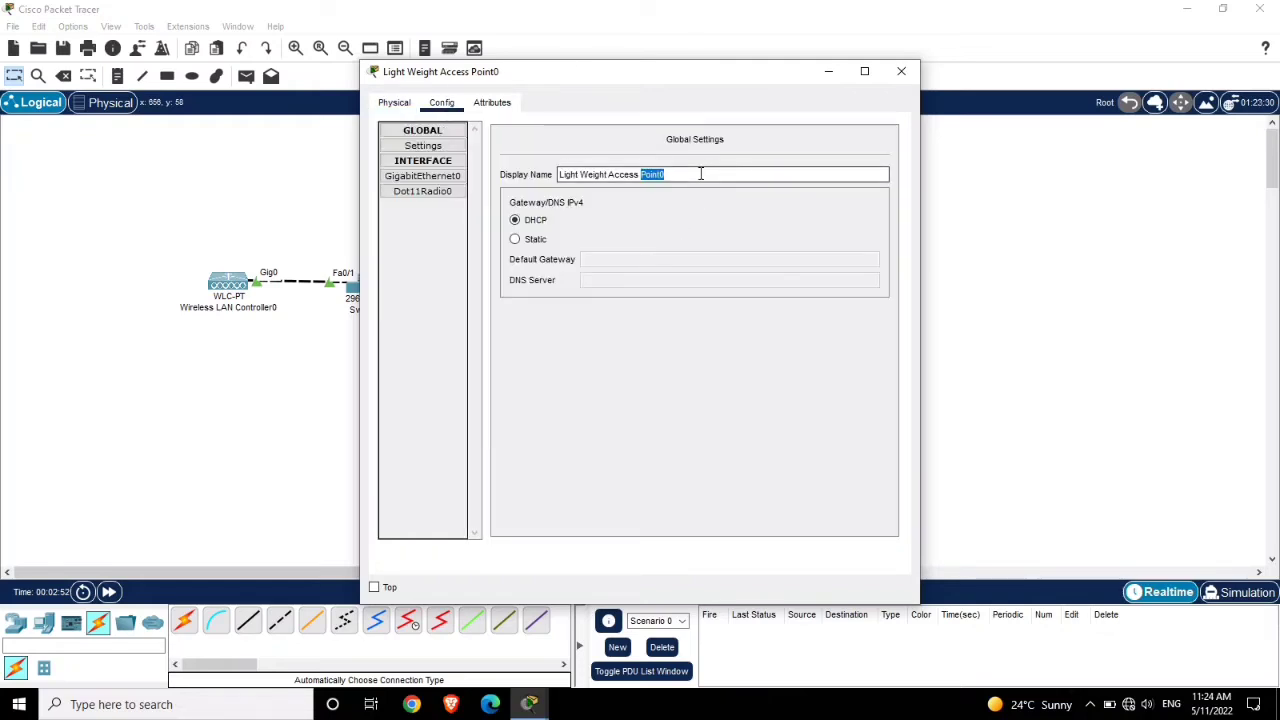
{"action": "type", "text": "A"}
{"action": "key", "text": "BackSpace"}
{"action": "key", "text": "BackSpace"}
{"action": "key", "text": "BackSpace"}
{"action": "key", "text": "BackSpace"}
{"action": "key", "text": "BackSpace"}
{"action": "key", "text": "BackSpace"}
{"action": "key", "text": "BackSpace"}
{"action": "key", "text": "BackSpace"}
{"action": "key", "text": "BackSpace"}
{"action": "key", "text": "BackSpace"}
{"action": "key", "text": "BackSpace"}
{"action": "key", "text": "BackSpace"}
{"action": "key", "text": "BackSpace"}
{"action": "key", "text": "BackSpace"}
{"action": "key", "text": "BackSpace"}
{"action": "key", "text": "BackSpace"}
{"action": "key", "text": "BackSpace"}
{"action": "key", "text": "BackSpace"}
{"action": "key", "text": "BackSpace"}
{"action": "key", "text": "BackSpace"}
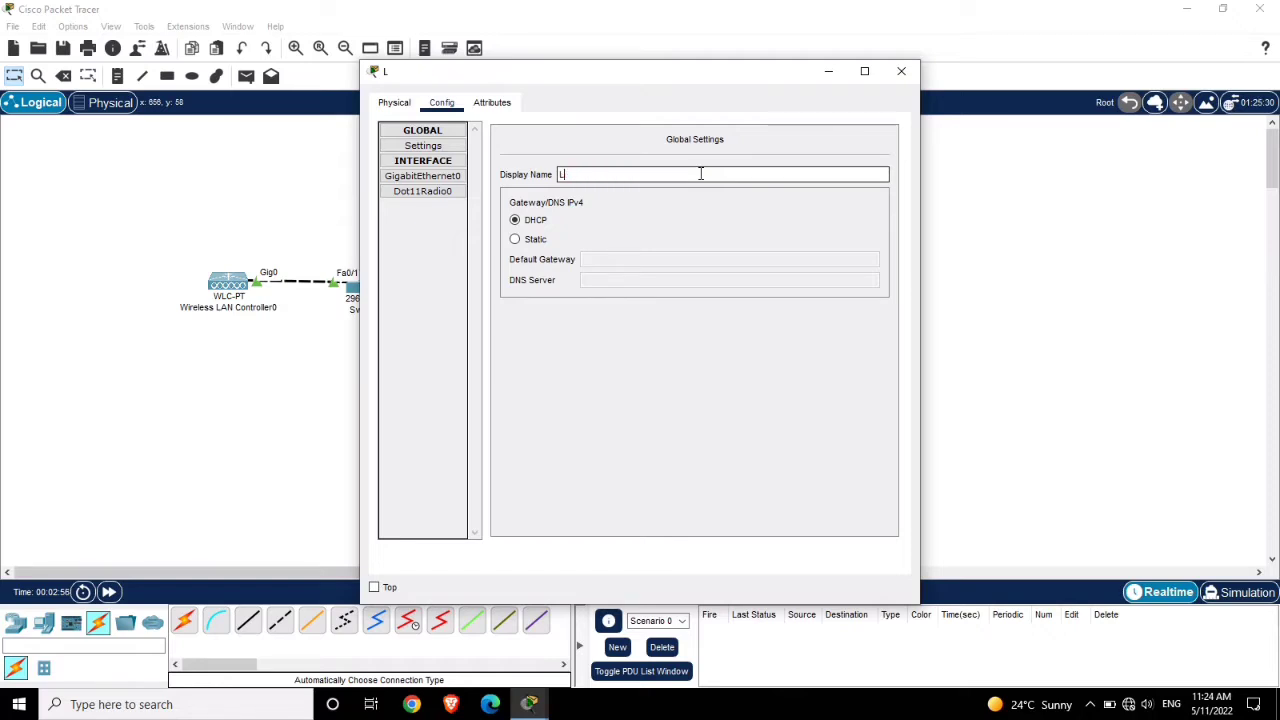
{"action": "type", "text": "AP1"}
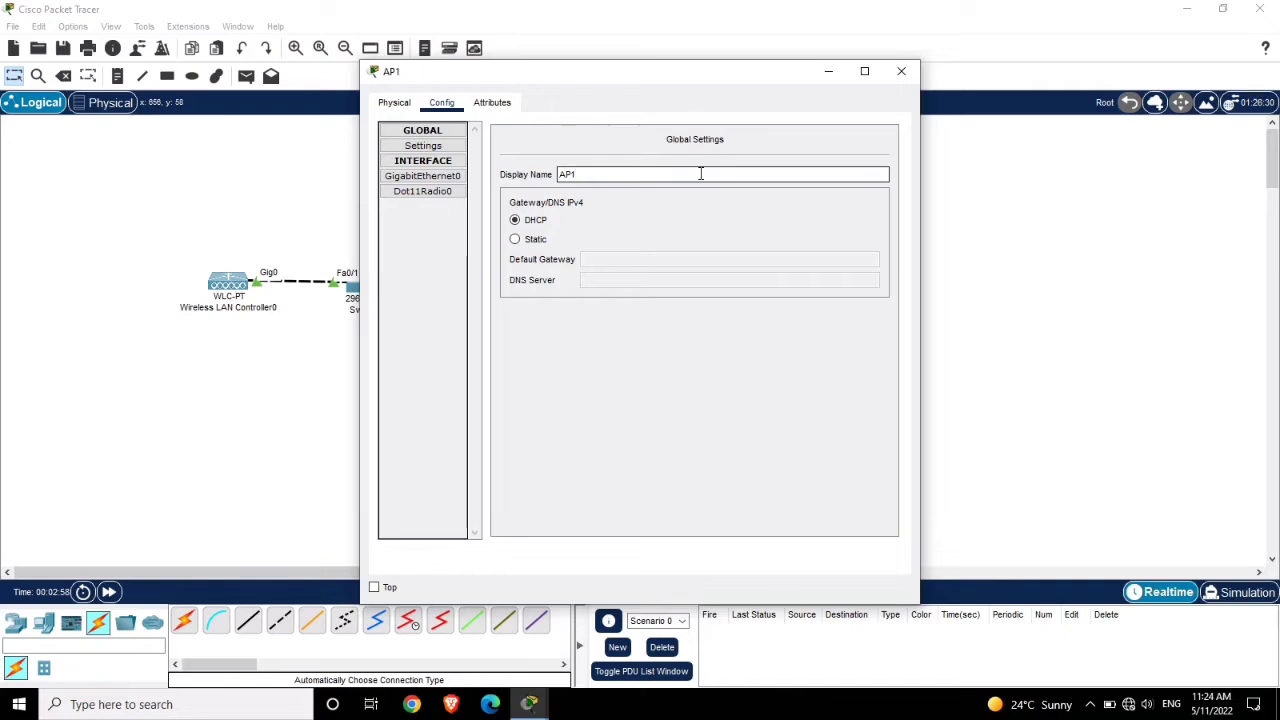
{"action": "left_click", "coordinate": [901, 71]}
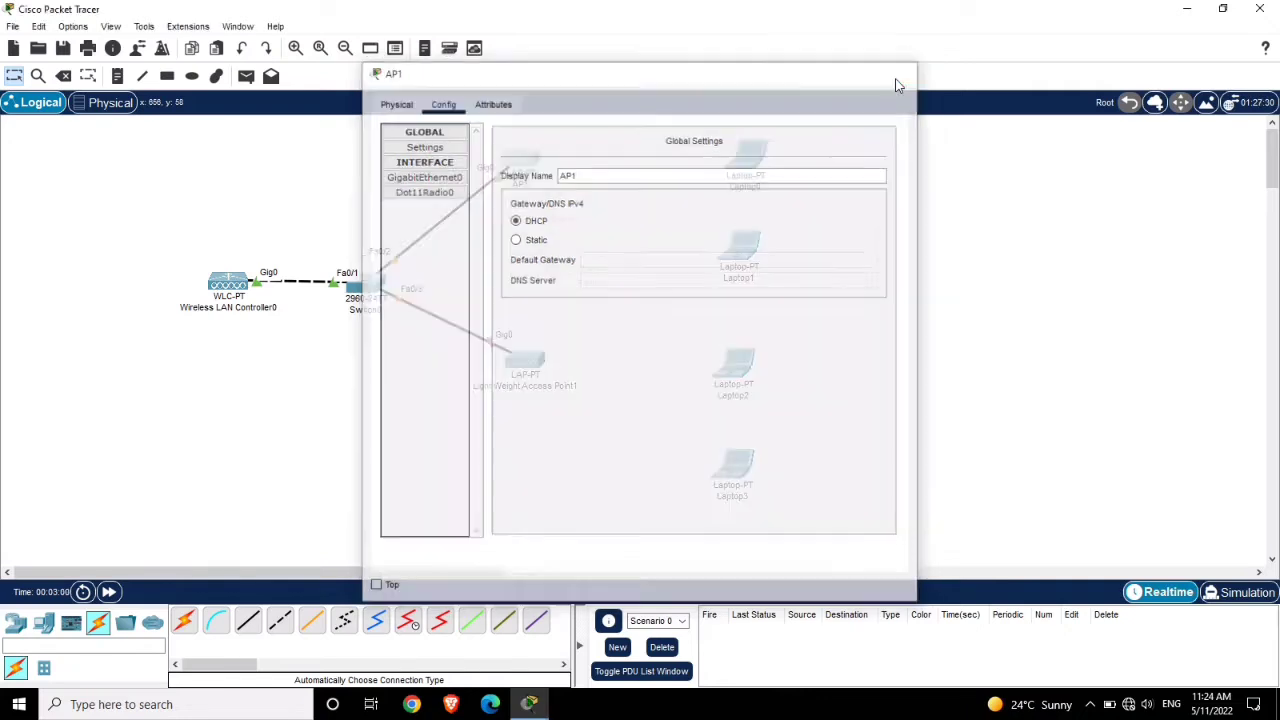
Power Light Weight Access Point1 with its adapter and set its display name to AP2.
{"action": "left_click", "coordinate": [524, 362]}
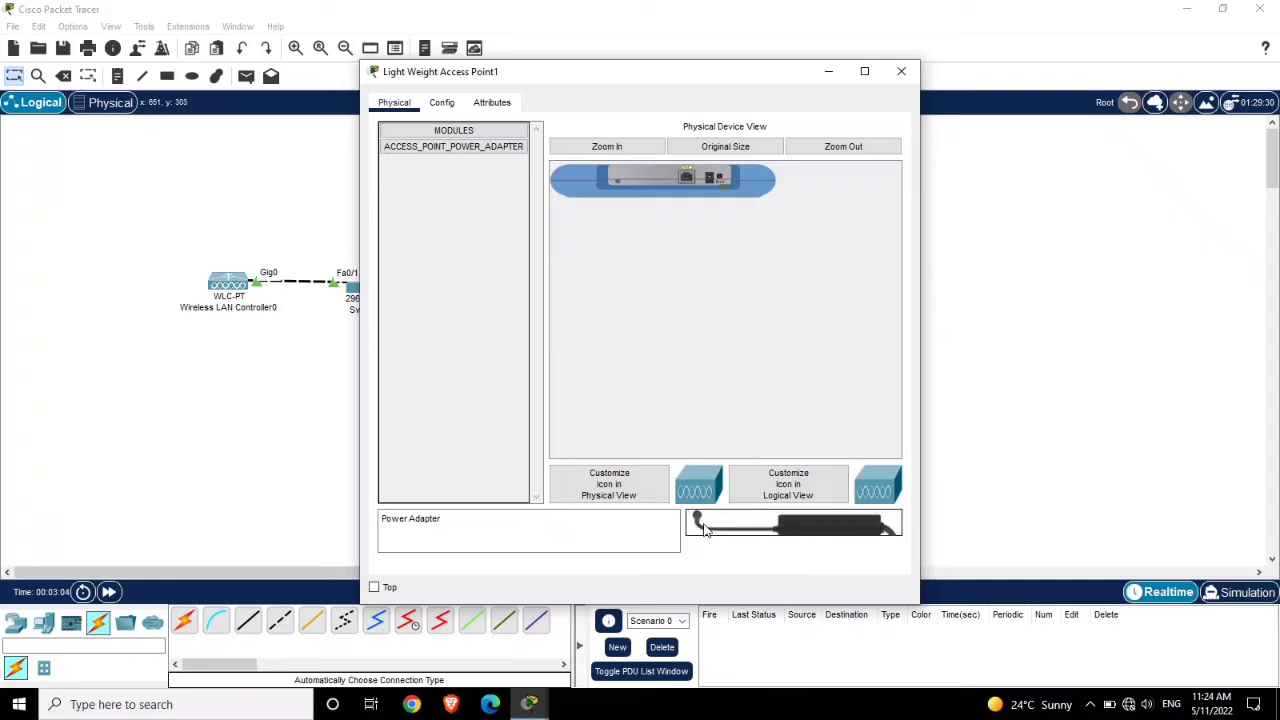
{"action": "left_click_drag", "start_coordinate": [703, 530], "coordinate": [711, 177]}
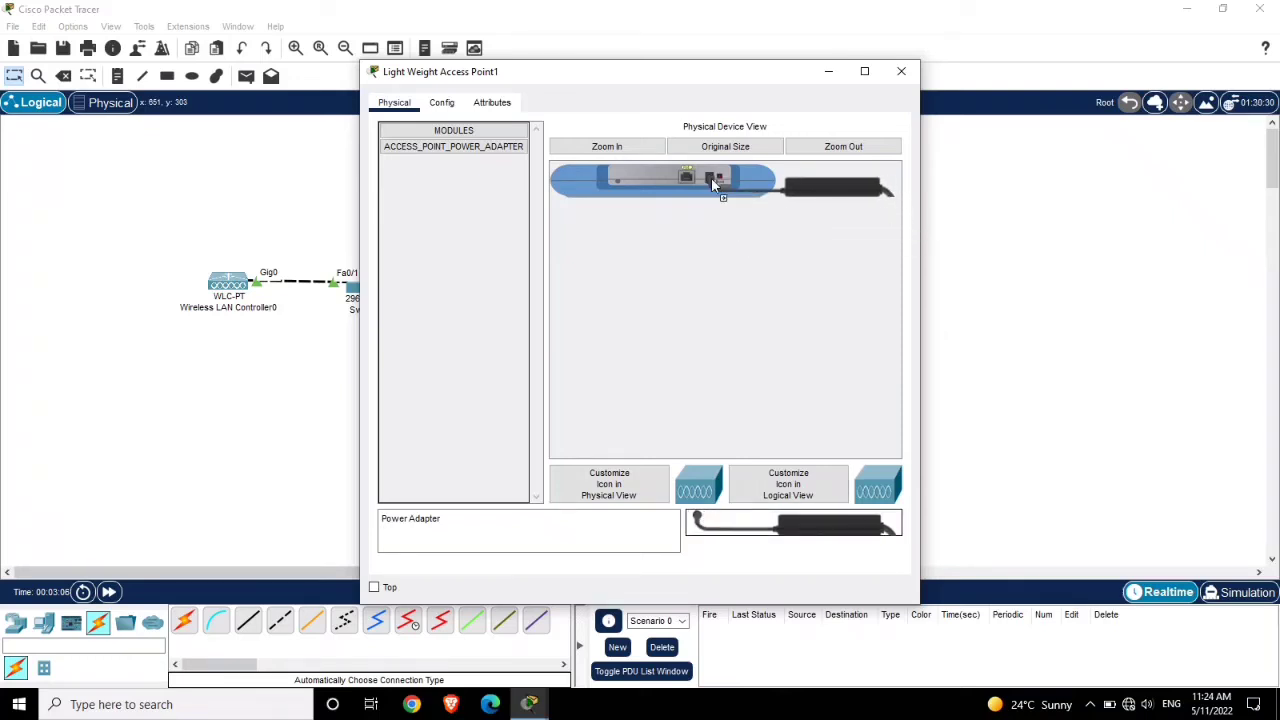
{"action": "left_click", "coordinate": [441, 102]}
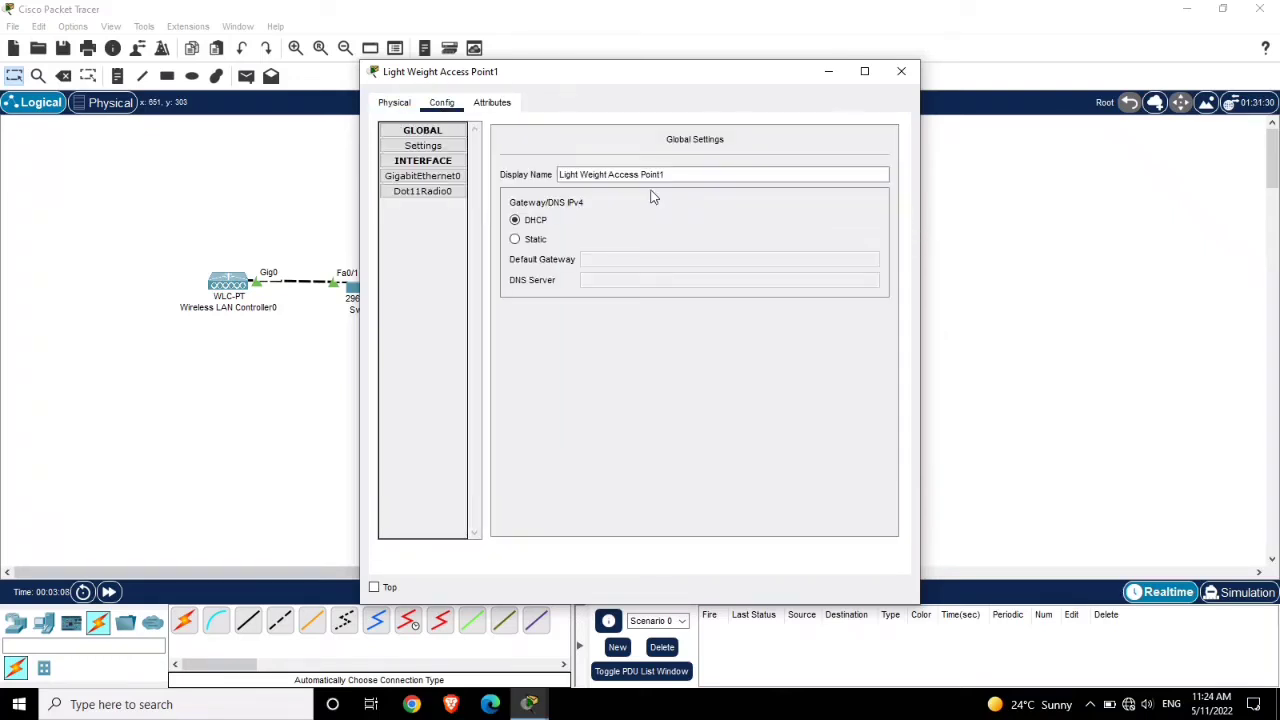
{"action": "triple_click", "coordinate": [706, 168]}
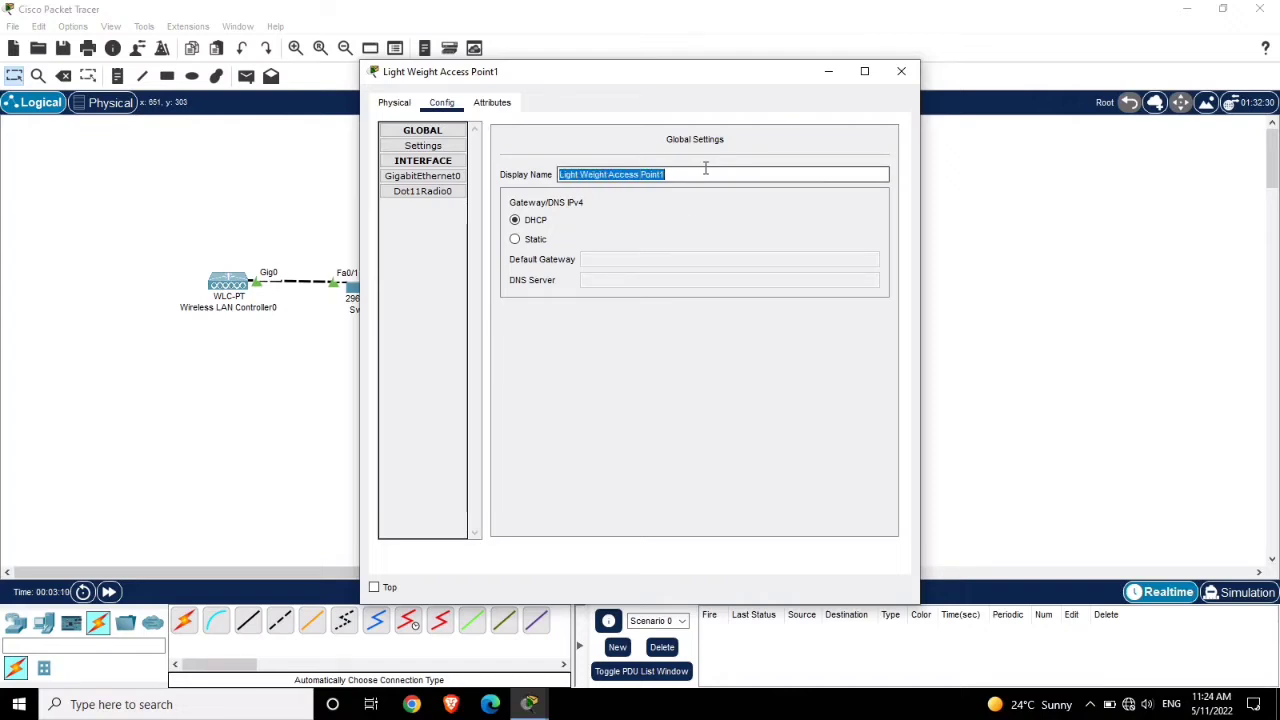
{"action": "type", "text": "AP2"}
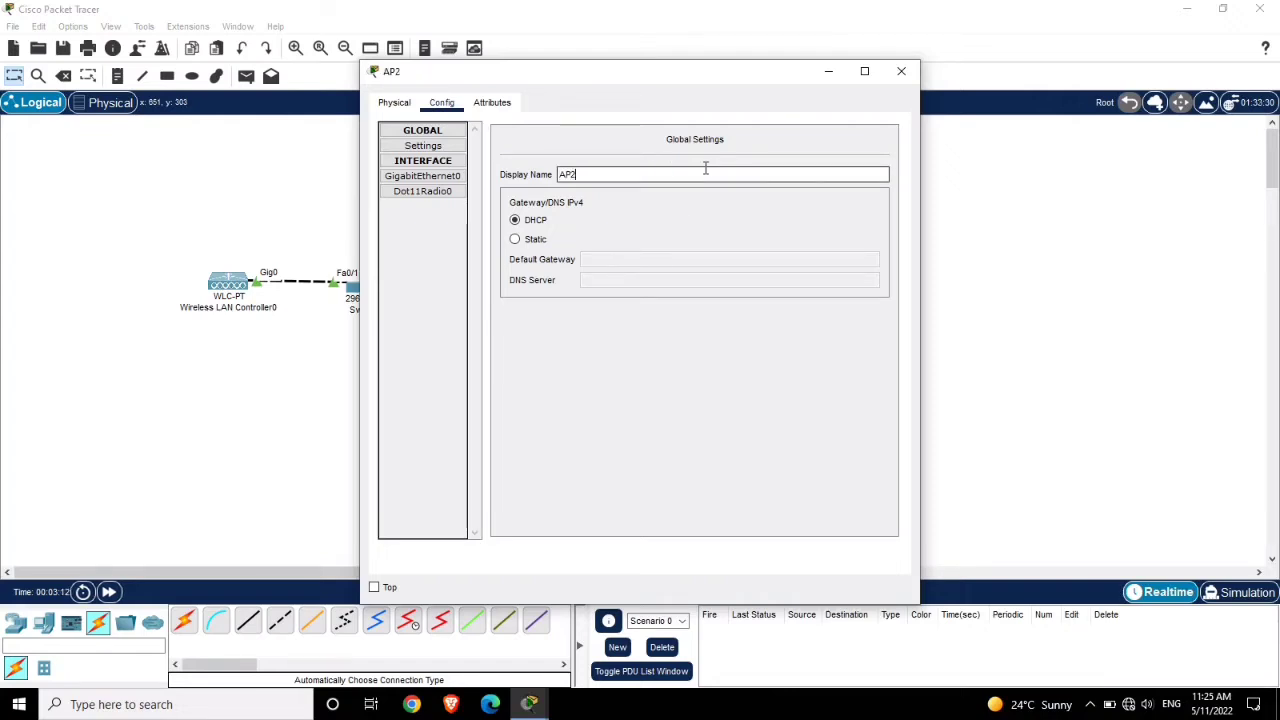
{"action": "left_click", "coordinate": [900, 73]}
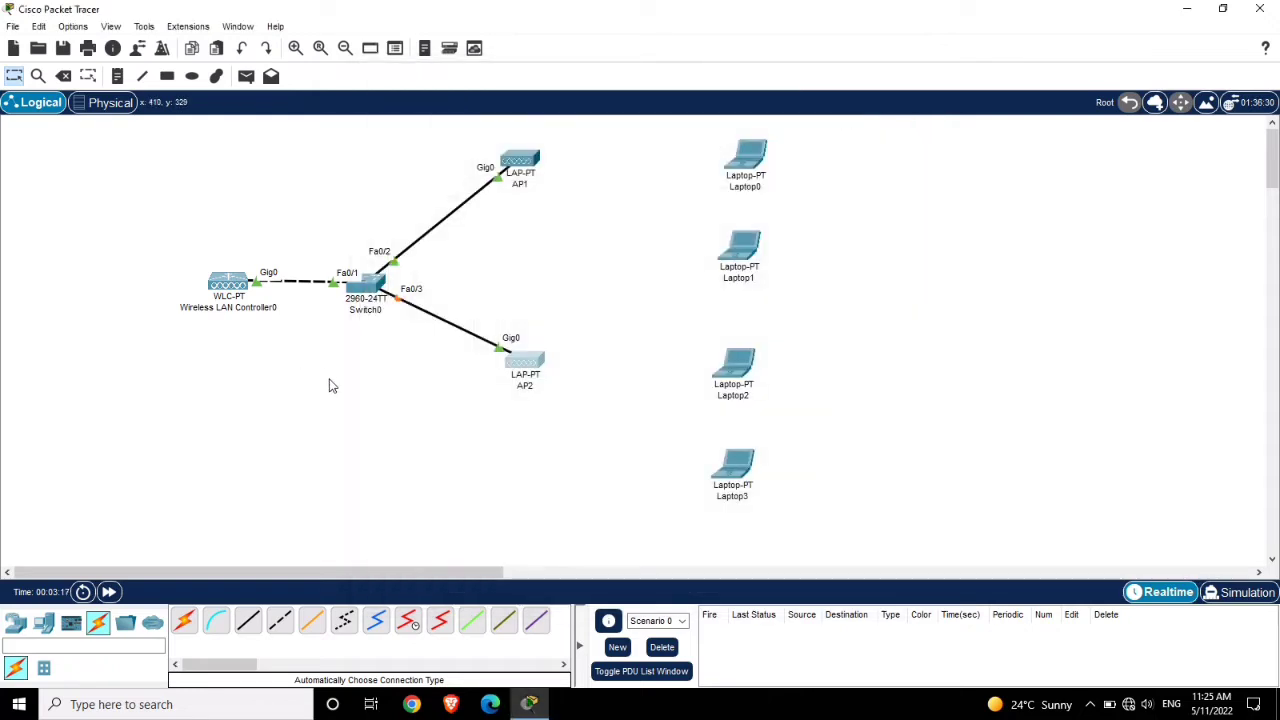
Open Wireless LAN Controller0's device window from the logical workspace.
{"action": "left_click", "coordinate": [226, 285]}
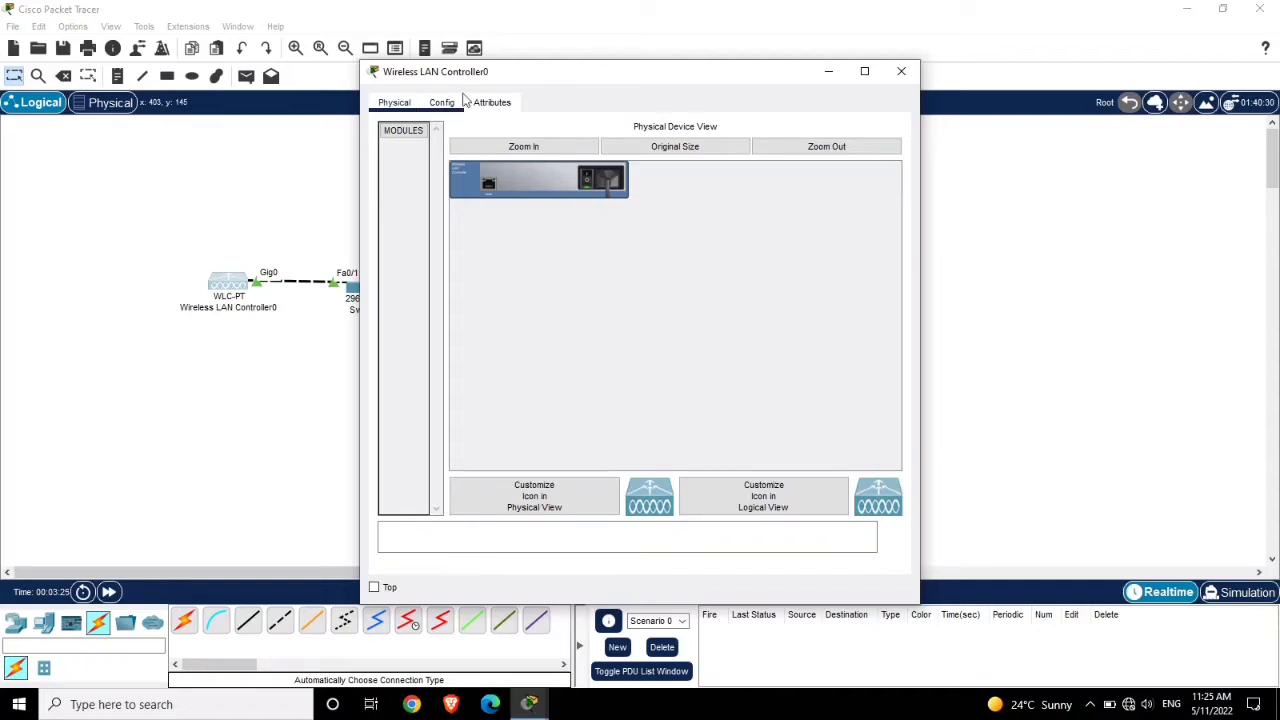
Set the controller management interface to 192.168.1.10/255.255.255.0, gateway 192.168.1.254, DNS 192.168.1.100.
{"action": "left_click", "coordinate": [455, 106]}
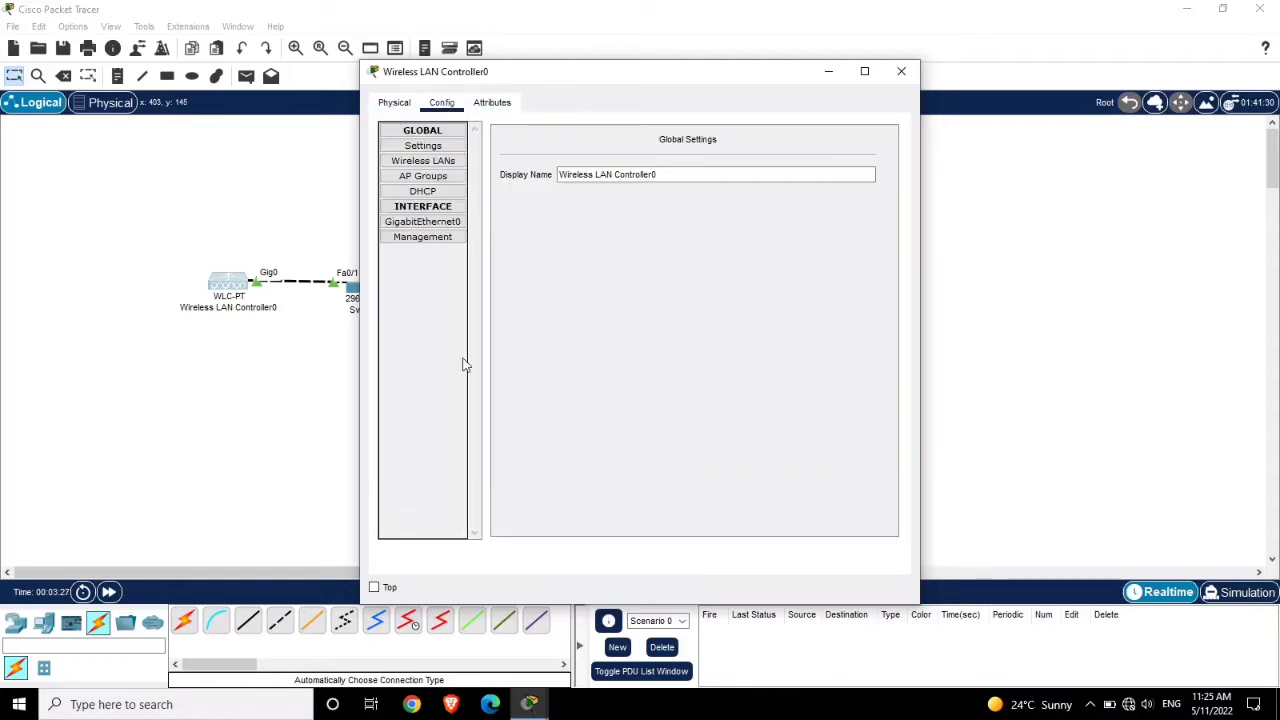
{"action": "left_click", "coordinate": [434, 240]}
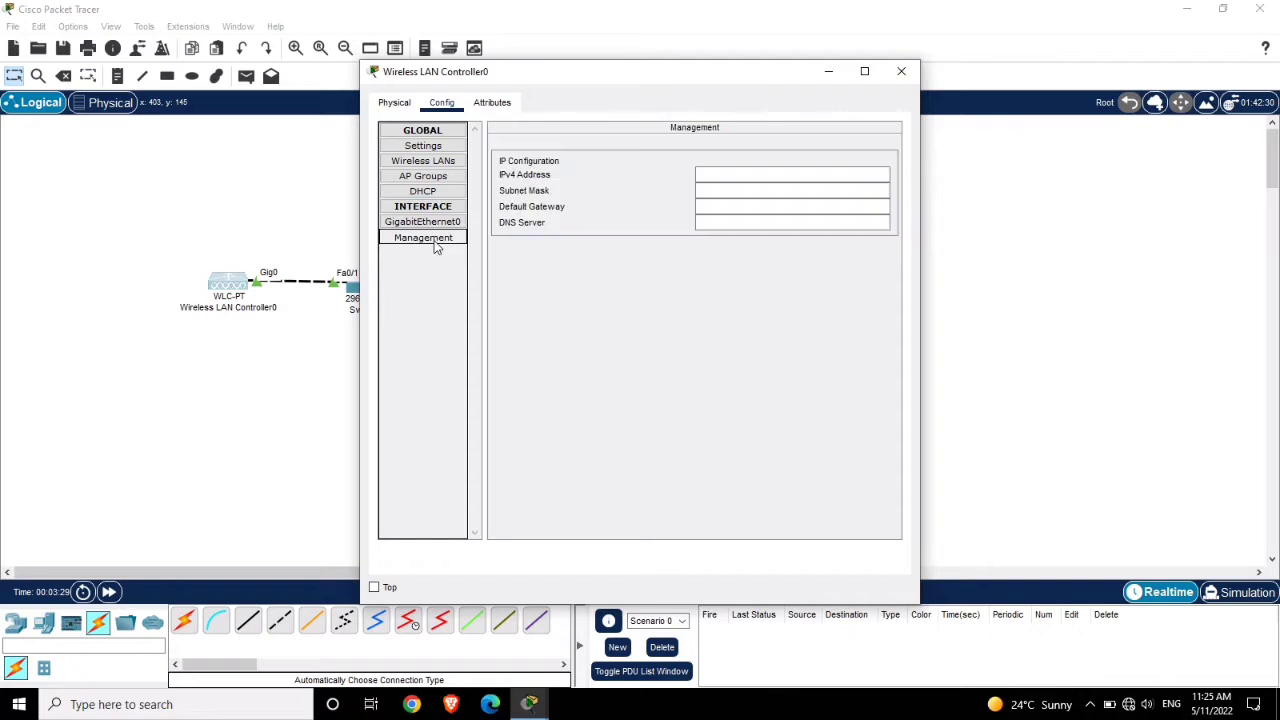
{"action": "left_click", "coordinate": [751, 170]}
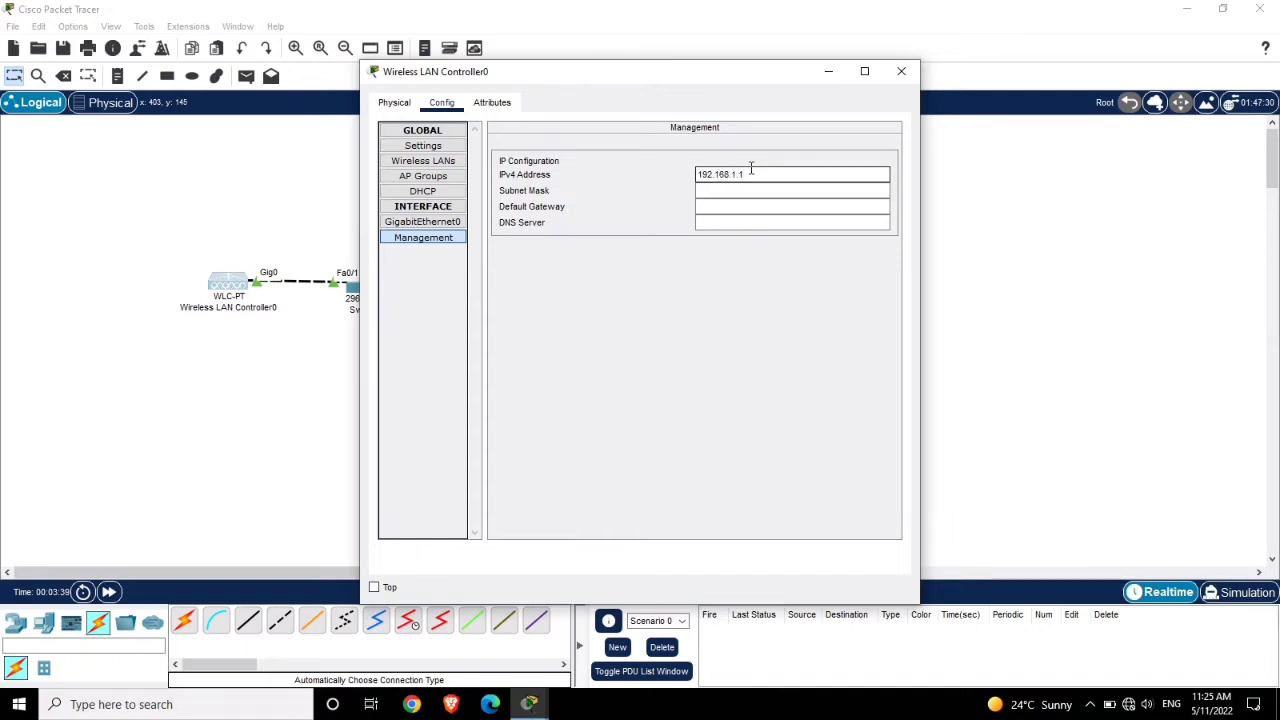
{"action": "type", "text": "0"}
{"action": "left_click", "coordinate": [719, 190]}
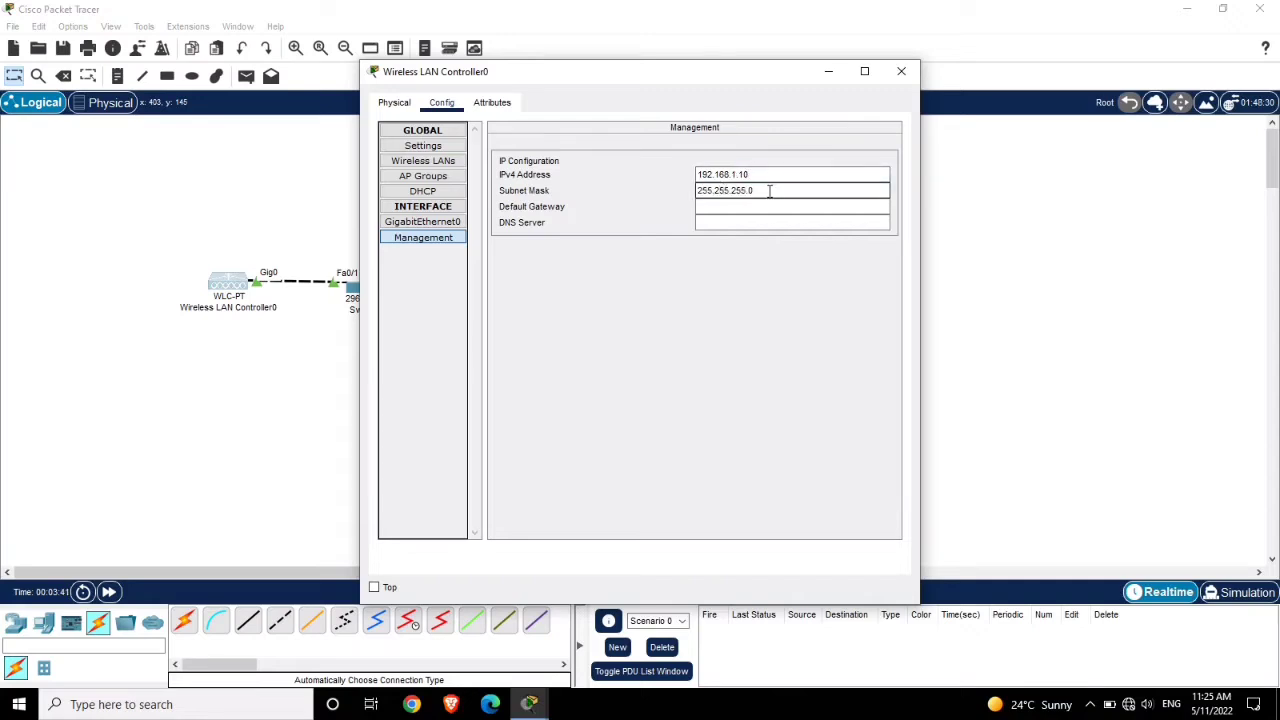
{"action": "left_click", "coordinate": [708, 207]}
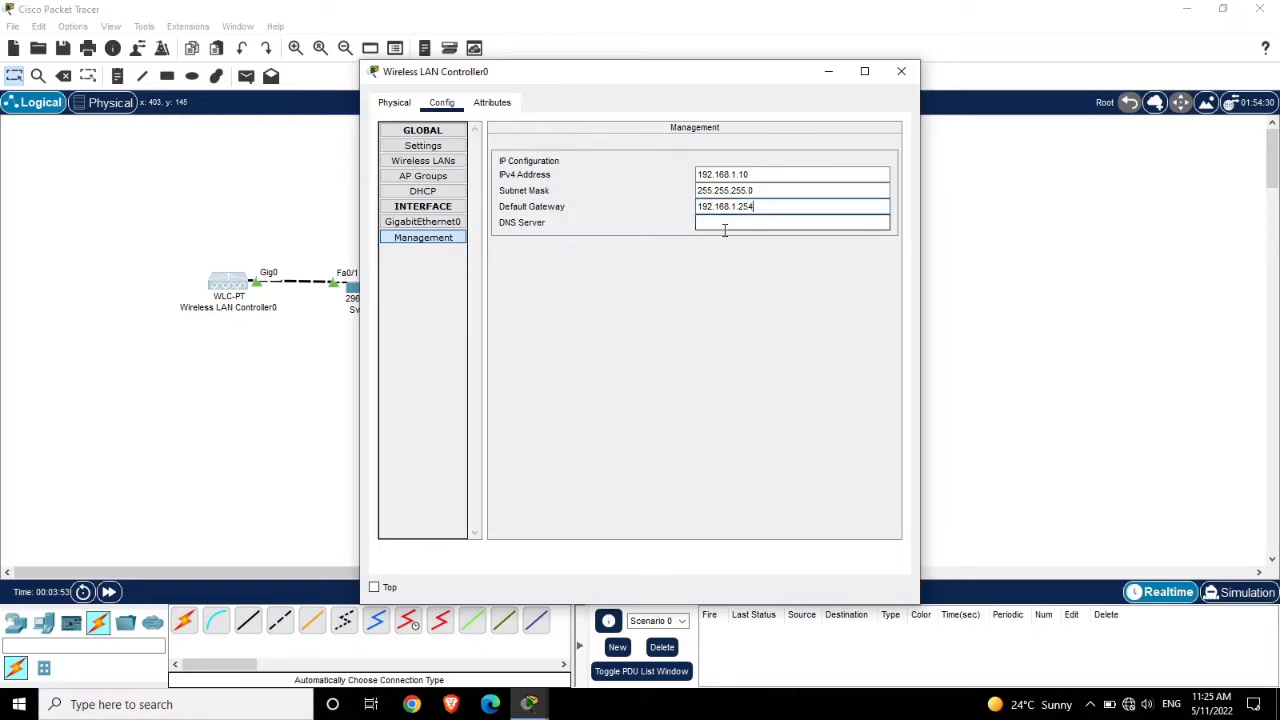
{"action": "left_click", "coordinate": [727, 223]}
{"action": "left_click", "coordinate": [644, 306]}
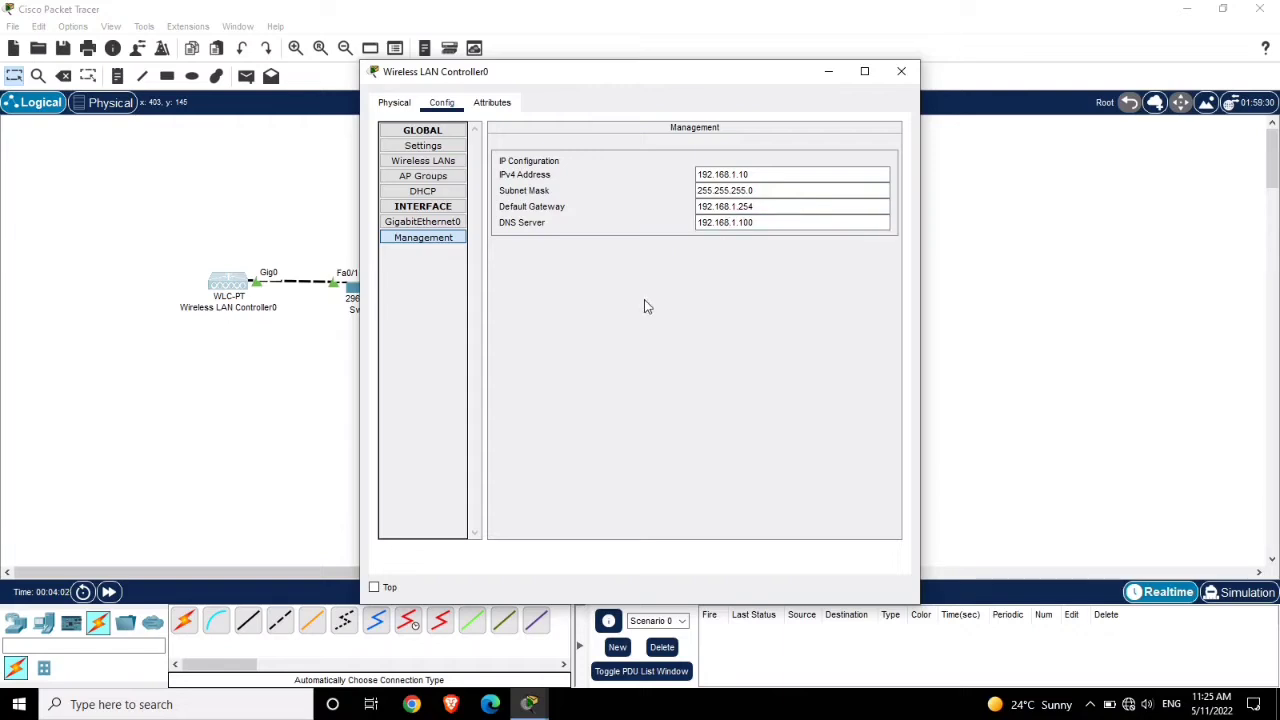
{"action": "left_click", "coordinate": [414, 223]}
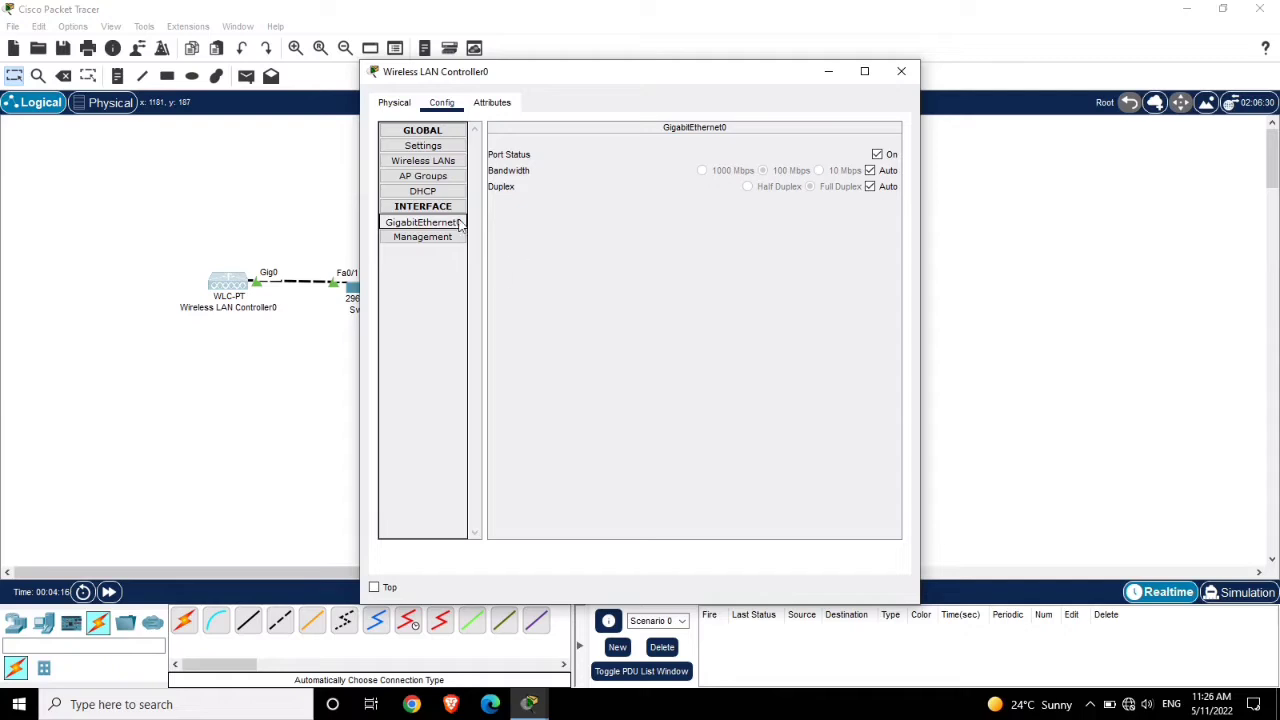
Start DHCP pool 'wlcpool' with default gateway 192.168.1.254 and DNS server 192.168.1.100.
{"action": "left_click", "coordinate": [421, 193]}
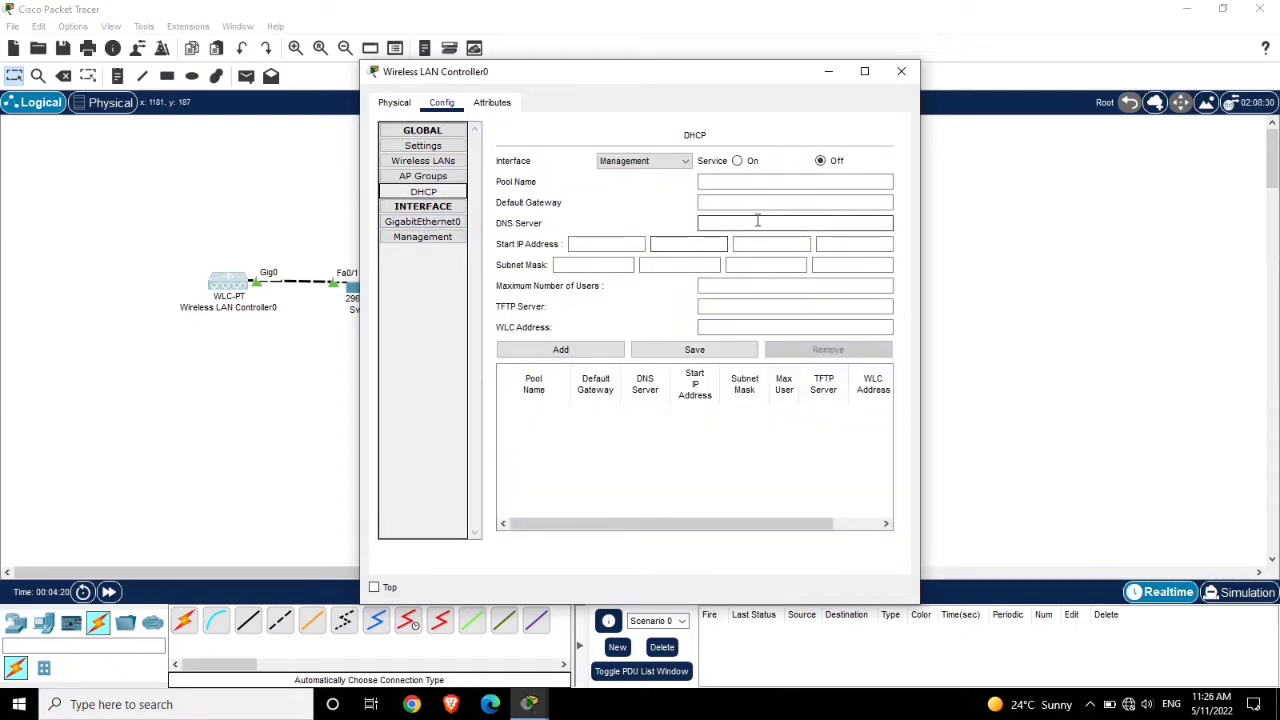
{"action": "left_click", "coordinate": [743, 178]}
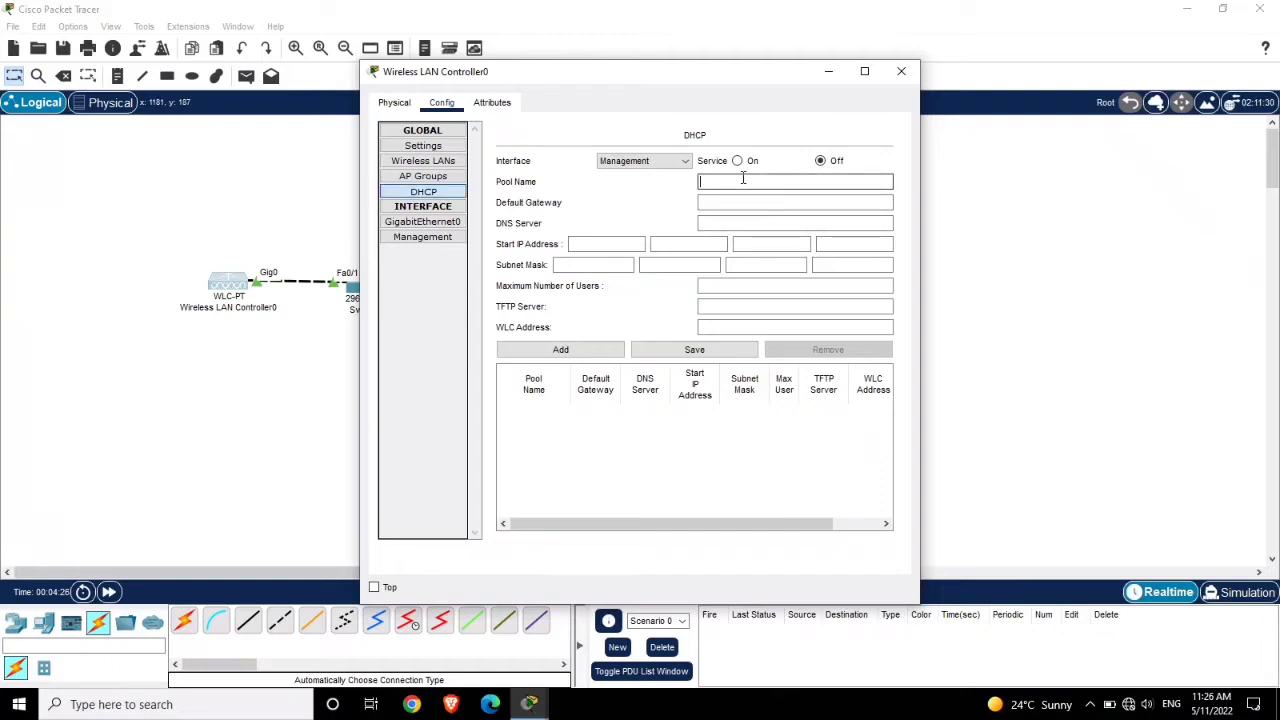
{"action": "type", "text": "wlcpo"}
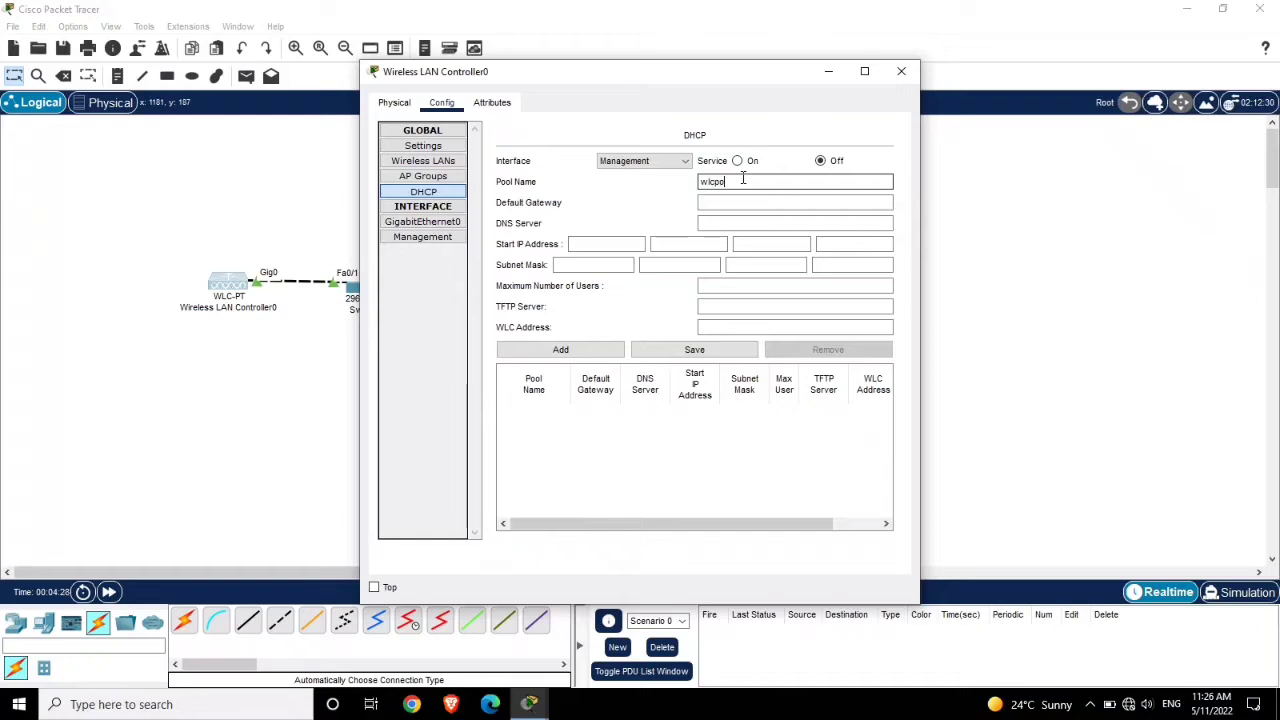
{"action": "type", "text": "ol"}
{"action": "left_click", "coordinate": [727, 202]}
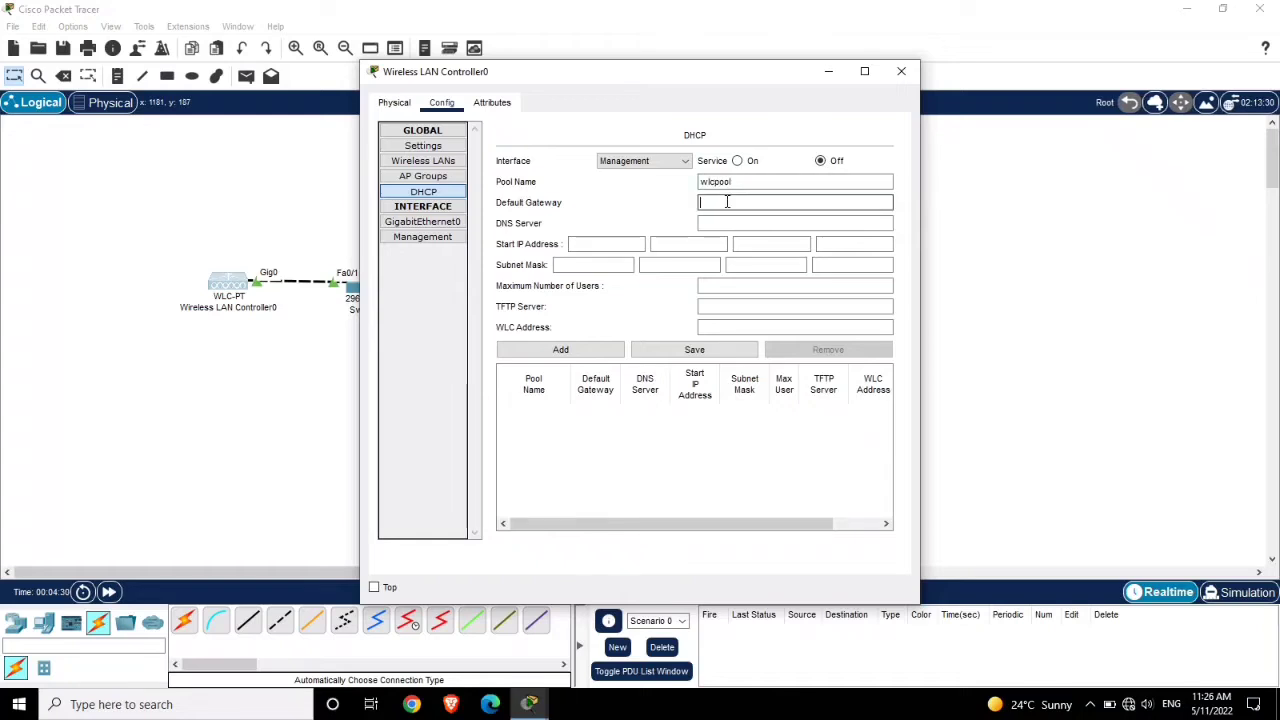
{"action": "type", "text": "192.168.1.254"}
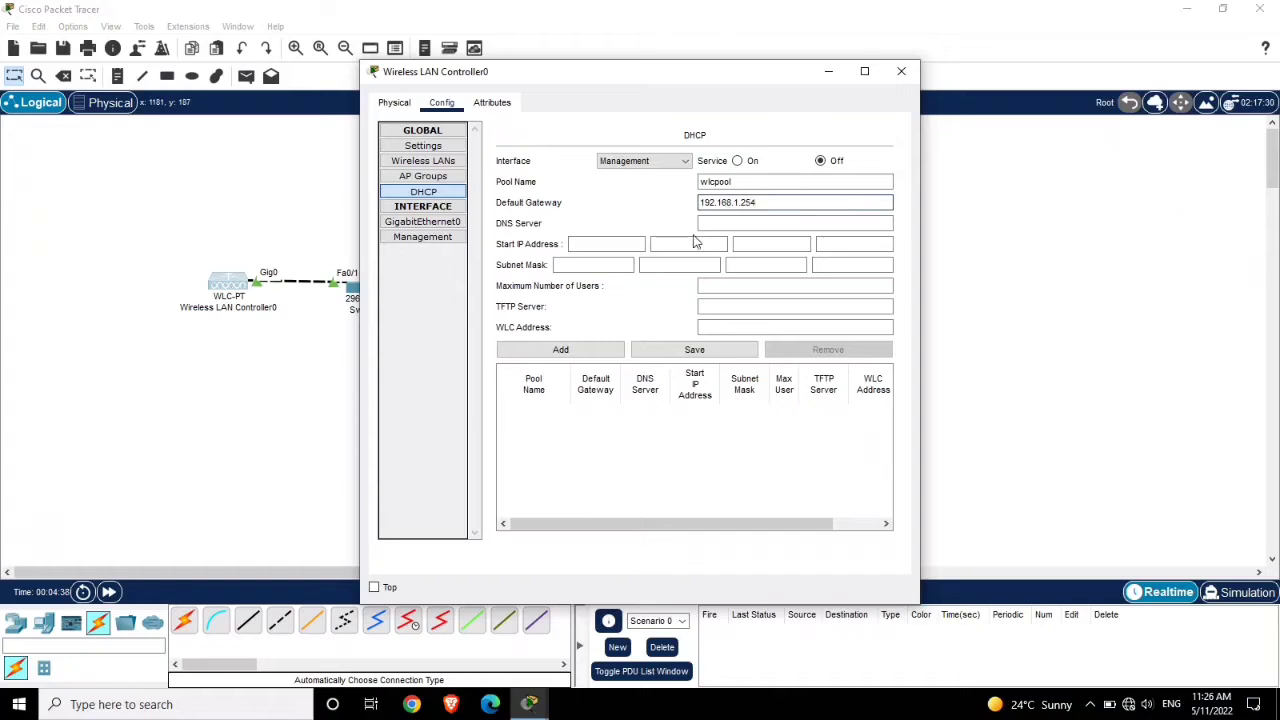
{"action": "left_click", "coordinate": [705, 224]}
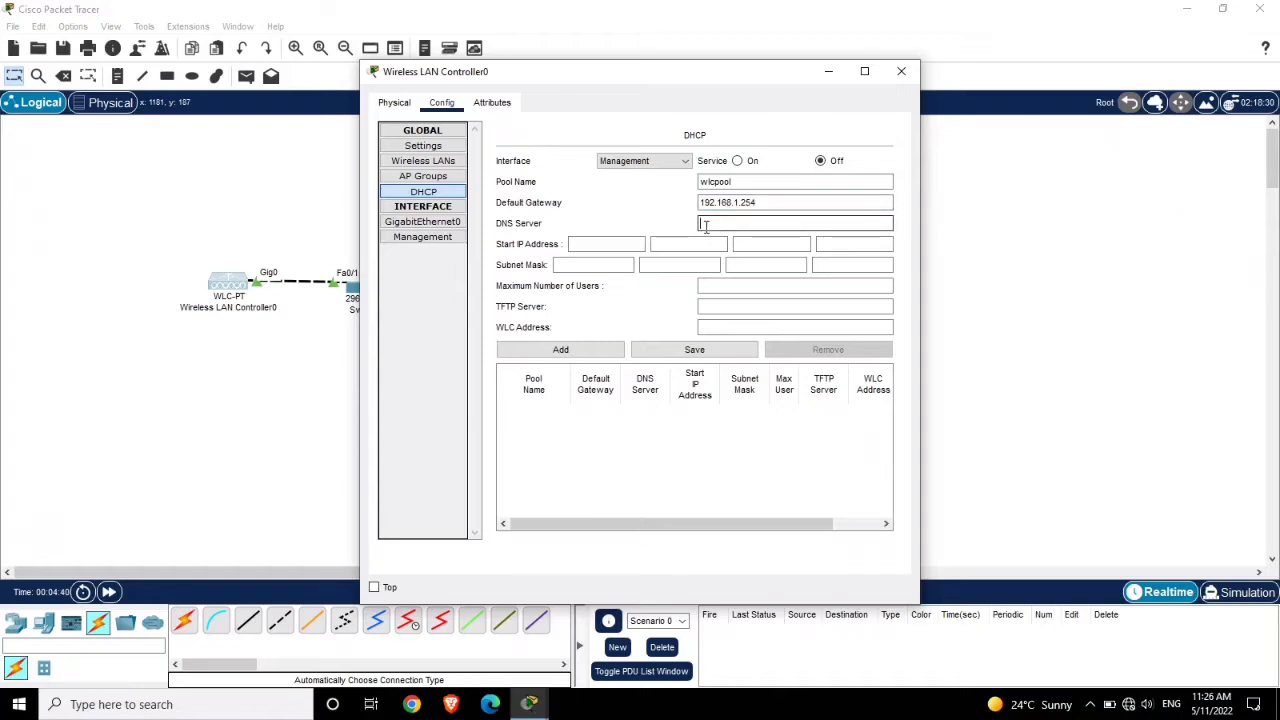
{"action": "type", "text": "192.168.1.100"}
{"action": "key", "text": "Tab"}
Set the pool's start IP address to 192.168.1.101.
{"action": "left_click", "coordinate": [626, 244]}
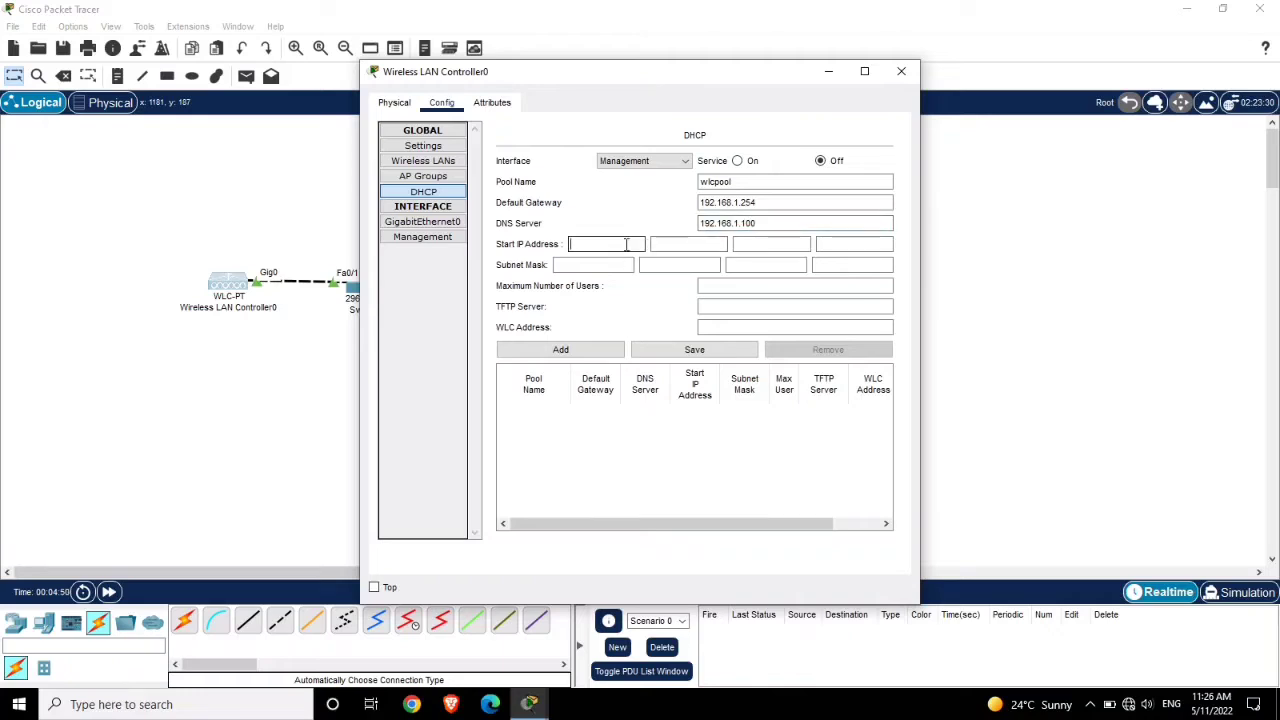
{"action": "type", "text": "192"}
{"action": "left_click", "coordinate": [708, 248]}
{"action": "type", "text": "1"}
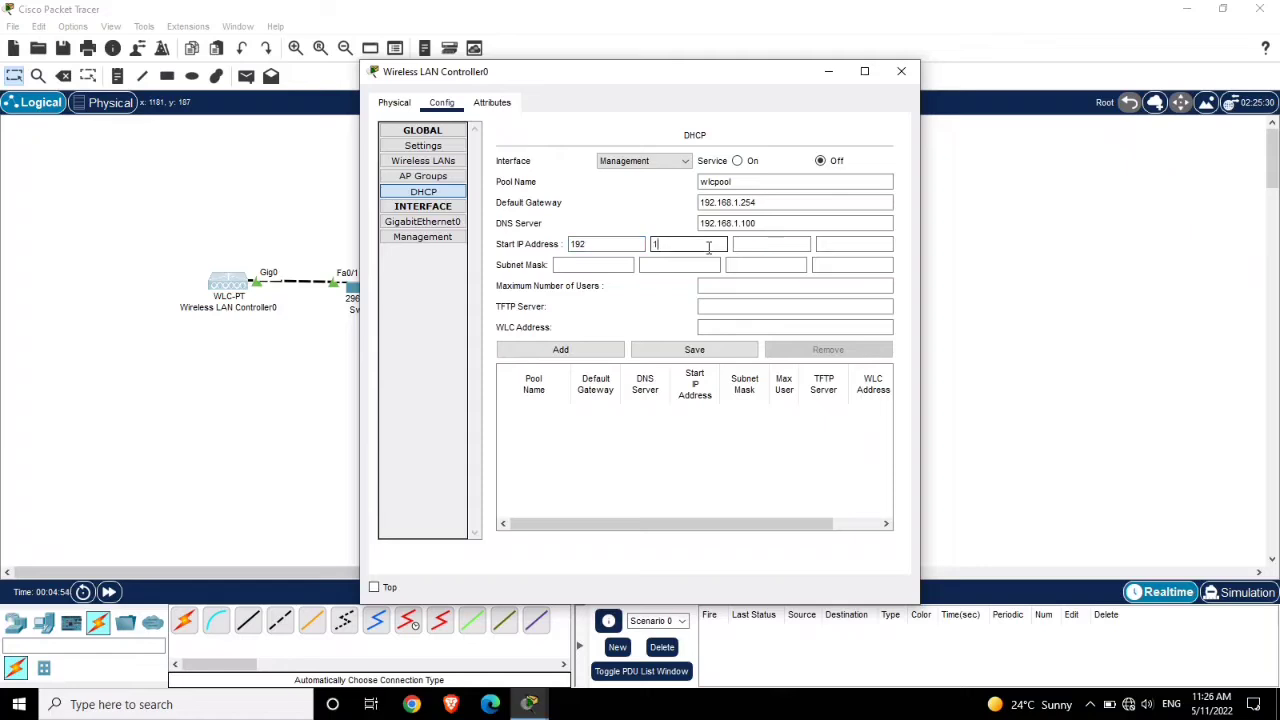
{"action": "type", "text": "68"}
{"action": "left_click", "coordinate": [738, 249]}
{"action": "type", "text": "1"}
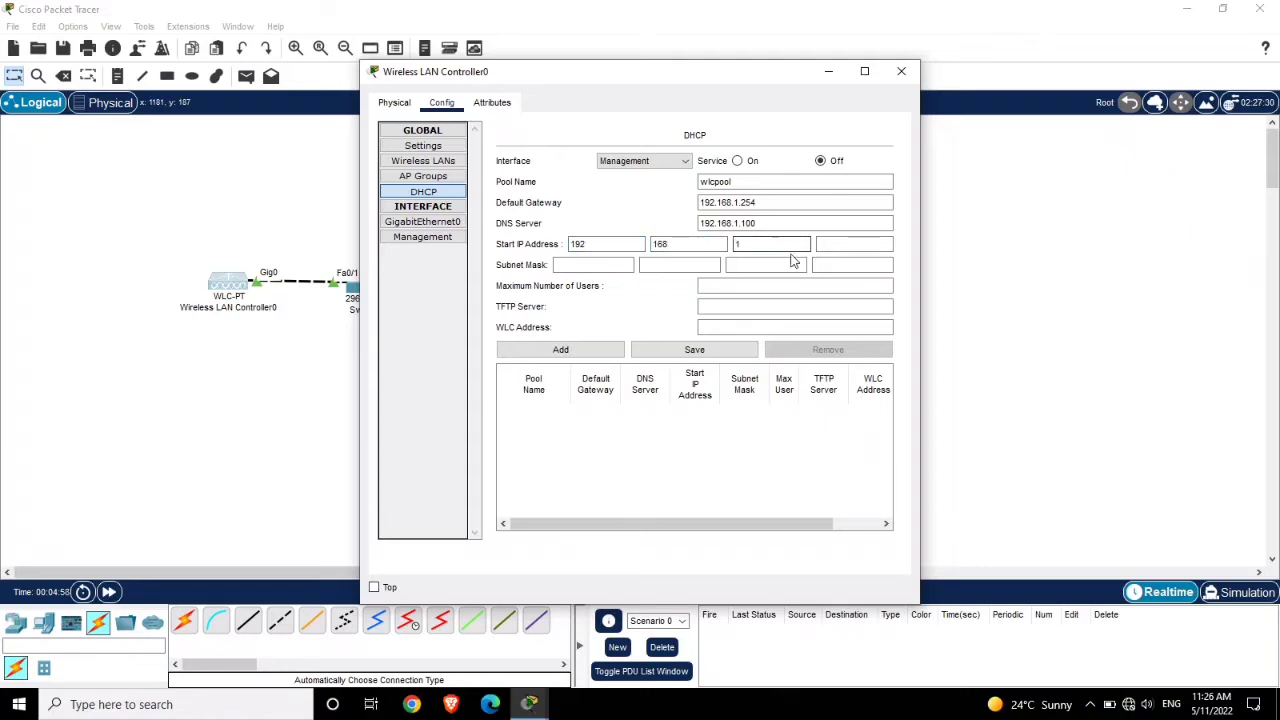
{"action": "left_click", "coordinate": [838, 247]}
{"action": "type", "text": "101"}
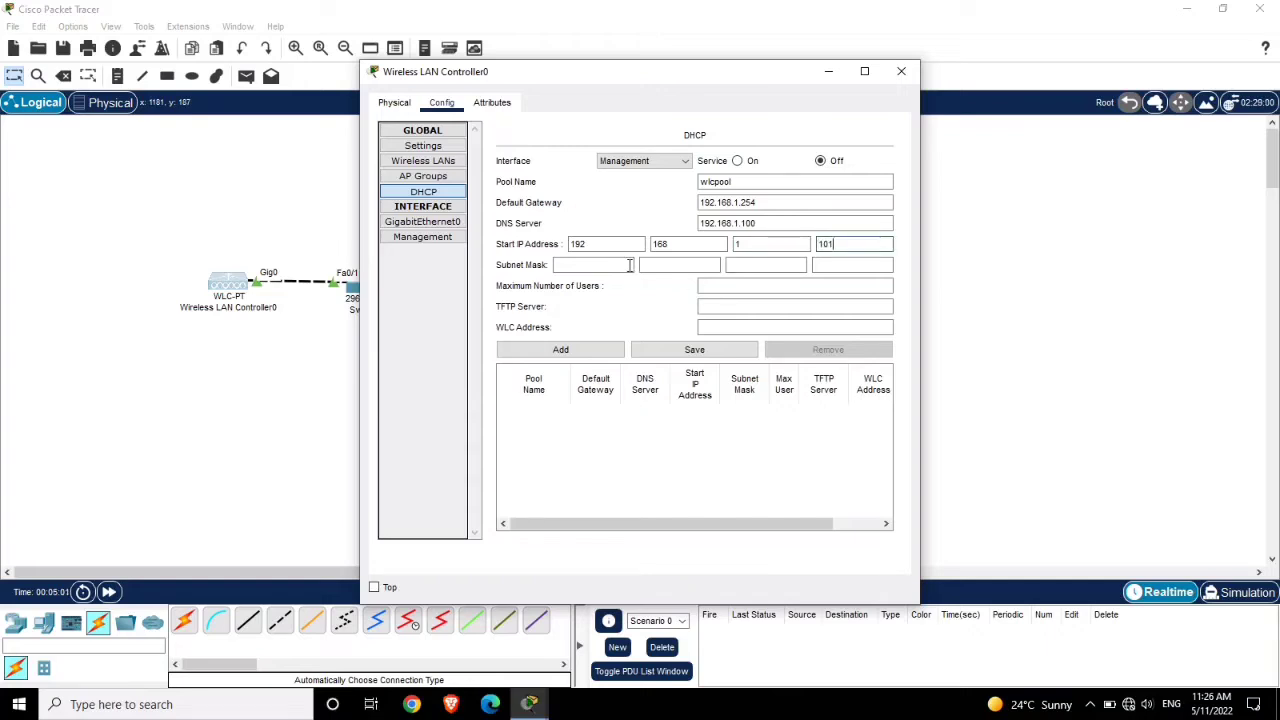
Set the pool's subnet mask to 255.255.255.0.
{"action": "left_click", "coordinate": [613, 262]}
{"action": "type", "text": "255"}
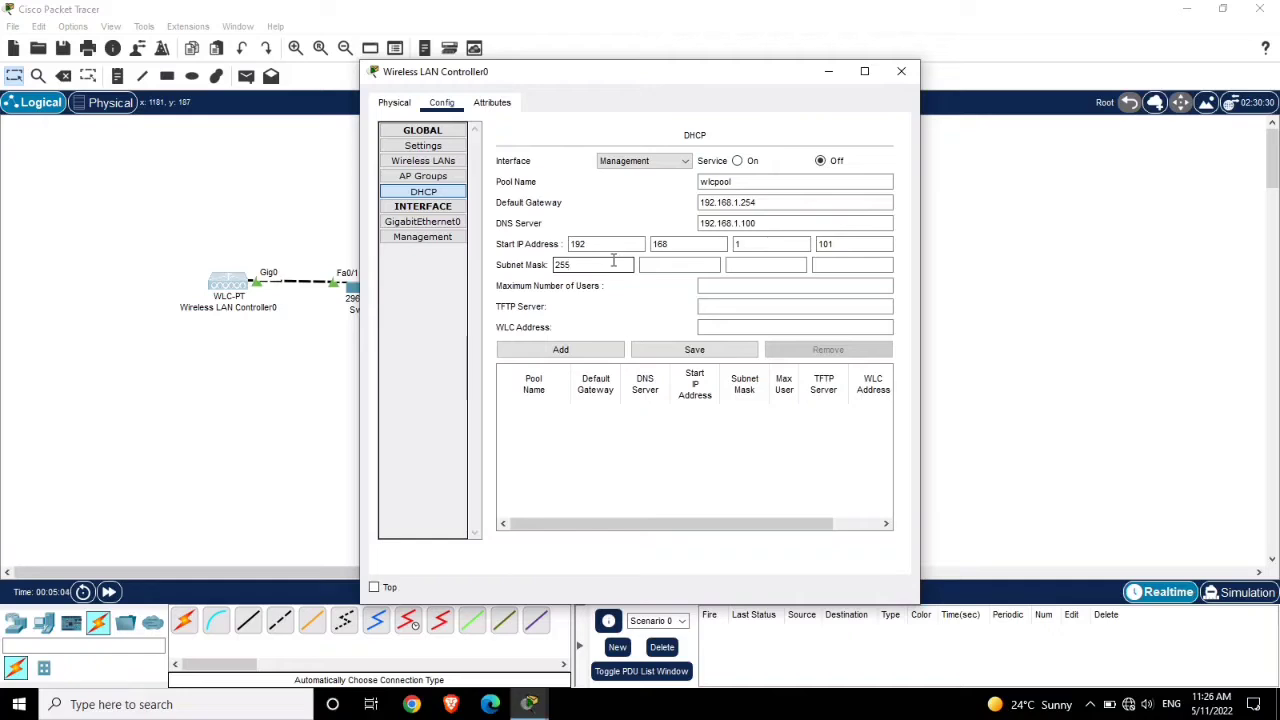
{"action": "left_click", "coordinate": [675, 264]}
{"action": "type", "text": "255"}
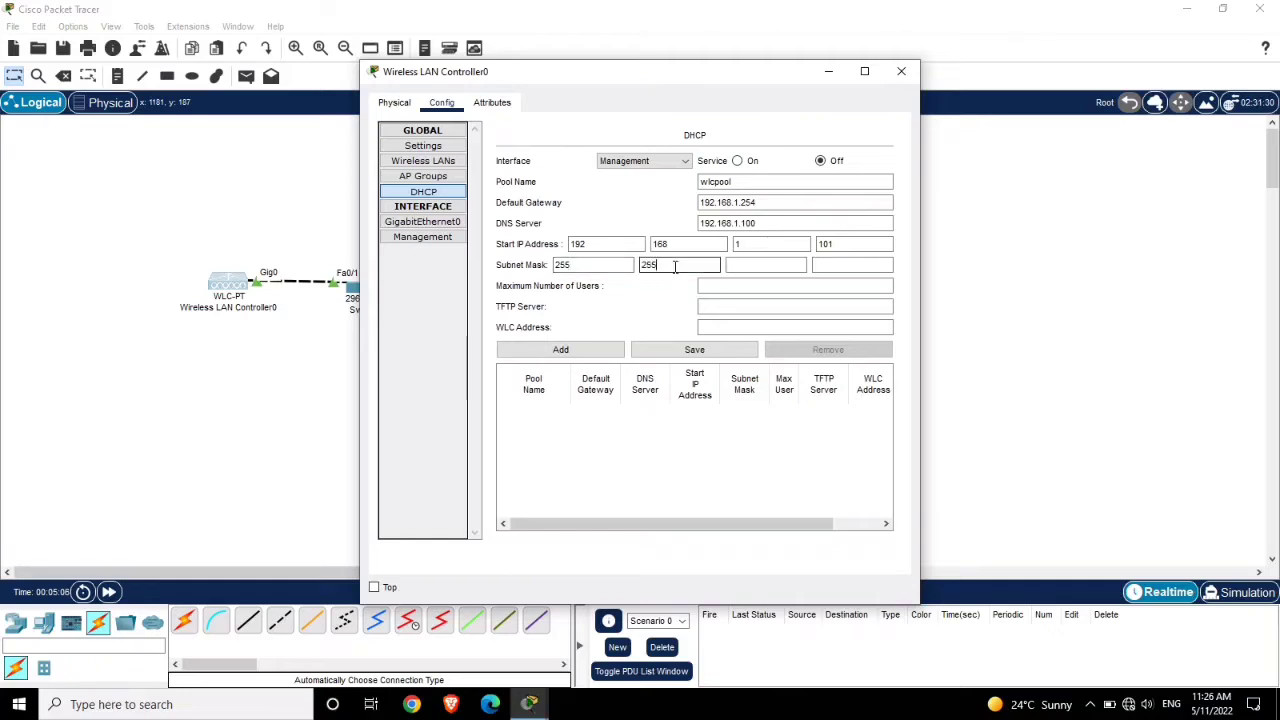
{"action": "left_click", "coordinate": [740, 268]}
{"action": "type", "text": "255"}
{"action": "left_click", "coordinate": [838, 266]}
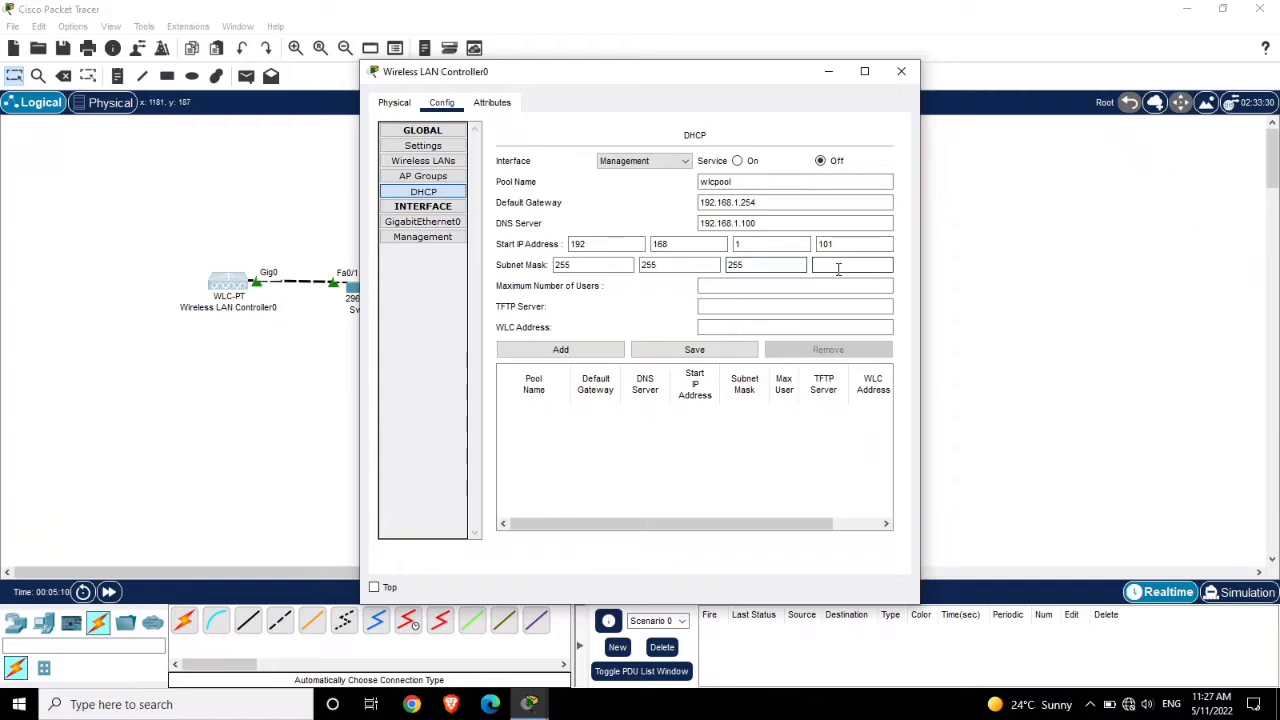
{"action": "type", "text": "0"}
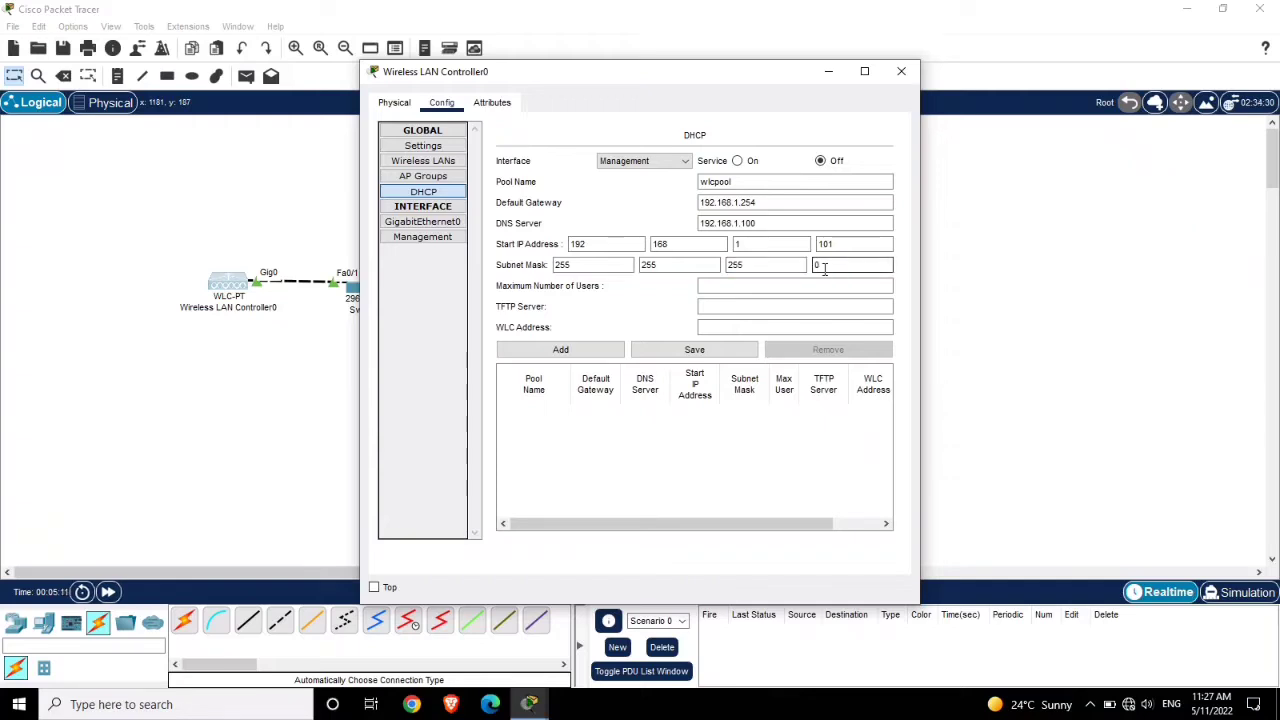
Set 100 maximum users and WLC address 192.168.1.10, then add and save wlcpool.
{"action": "left_click", "coordinate": [770, 286]}
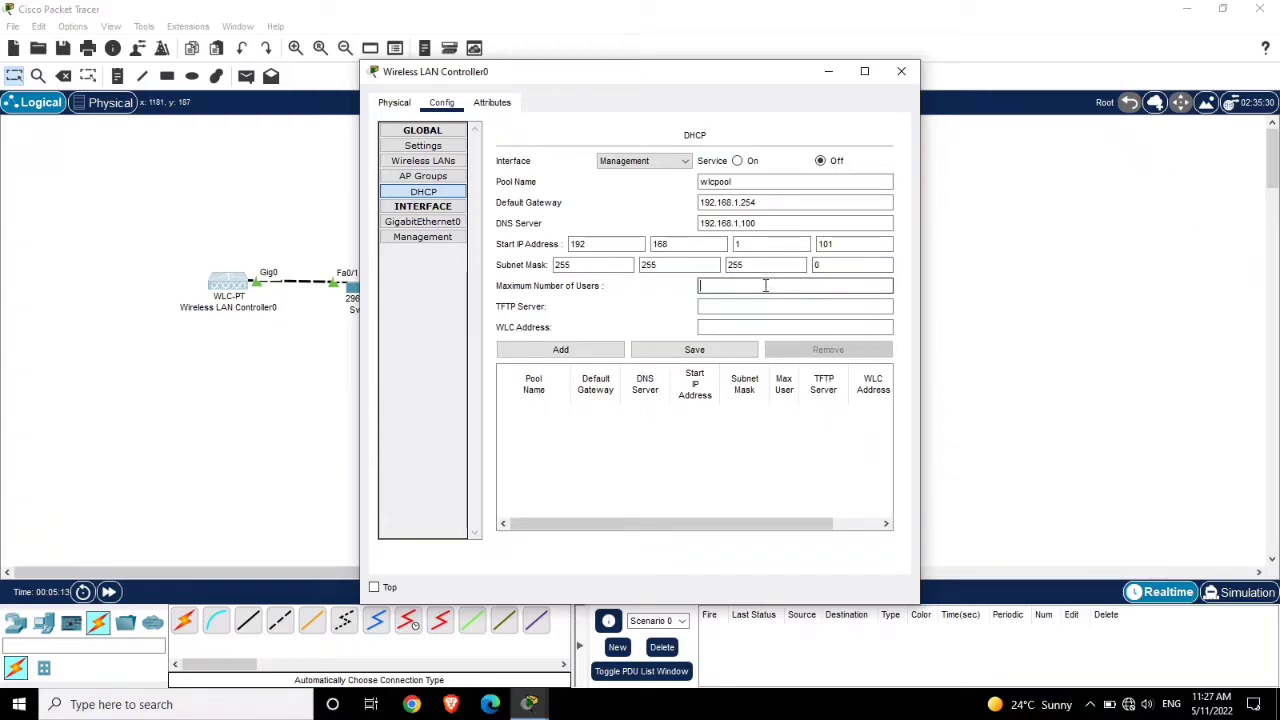
{"action": "type", "text": "100"}
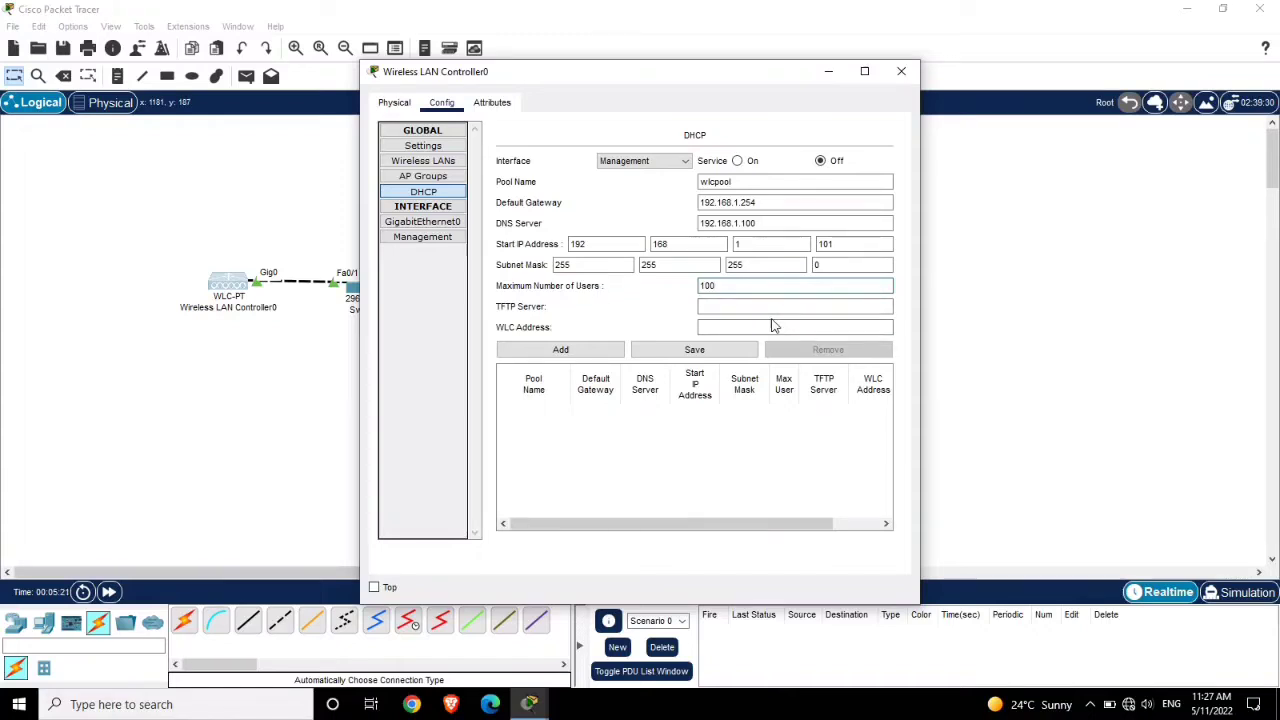
{"action": "left_click", "coordinate": [743, 323]}
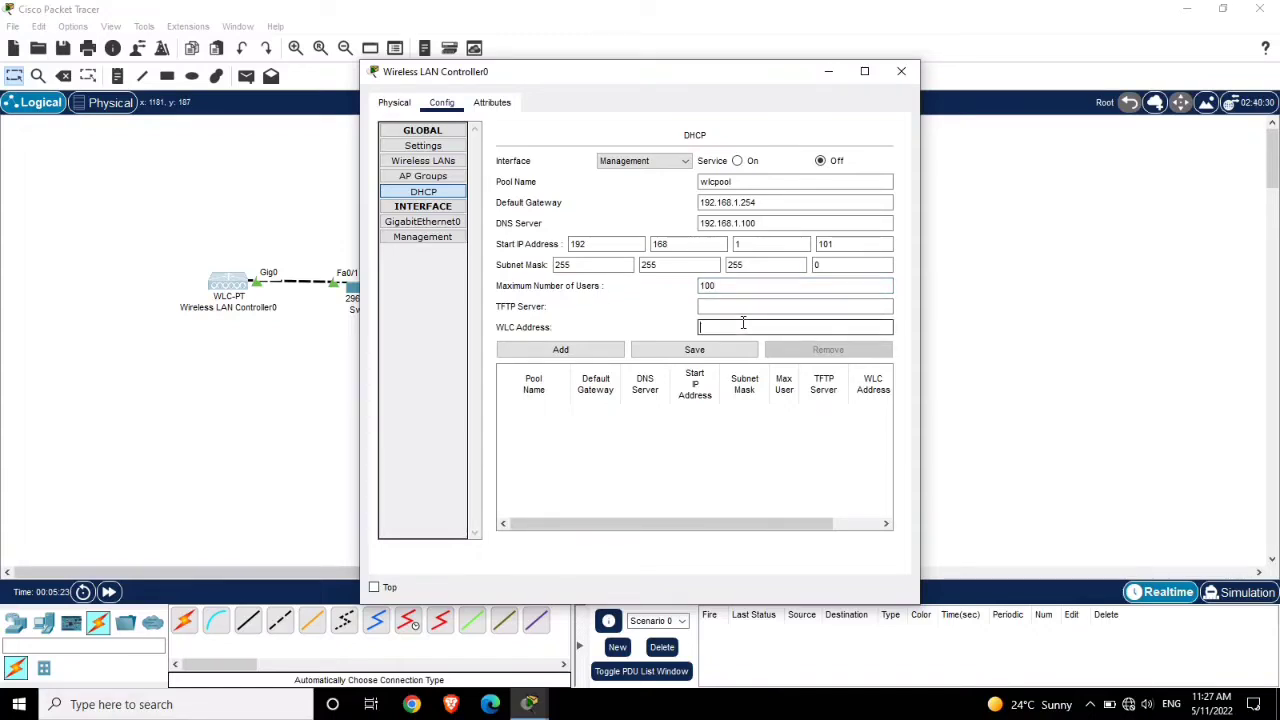
{"action": "type", "text": "192.1"}
{"action": "type", "text": "68"}
{"action": "type", "text": ".1."}
{"action": "type", "text": "40"}
{"action": "left_click", "coordinate": [583, 355]}
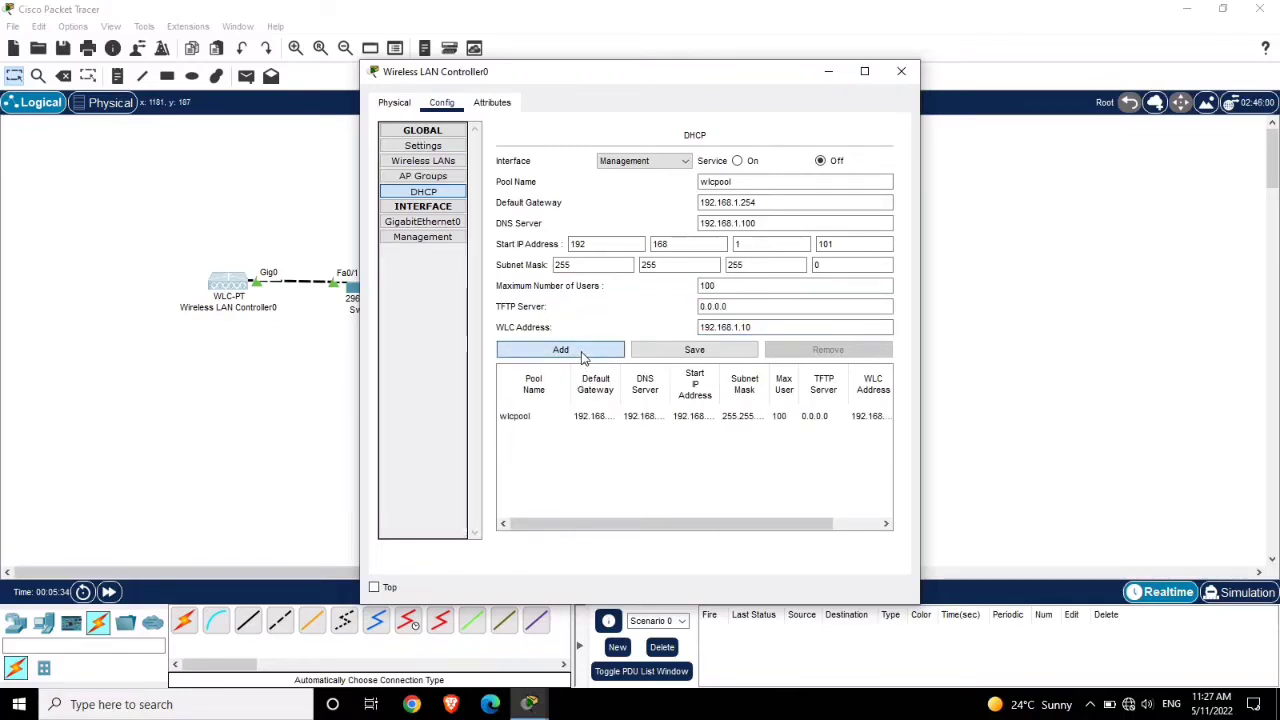
{"action": "left_click", "coordinate": [715, 420]}
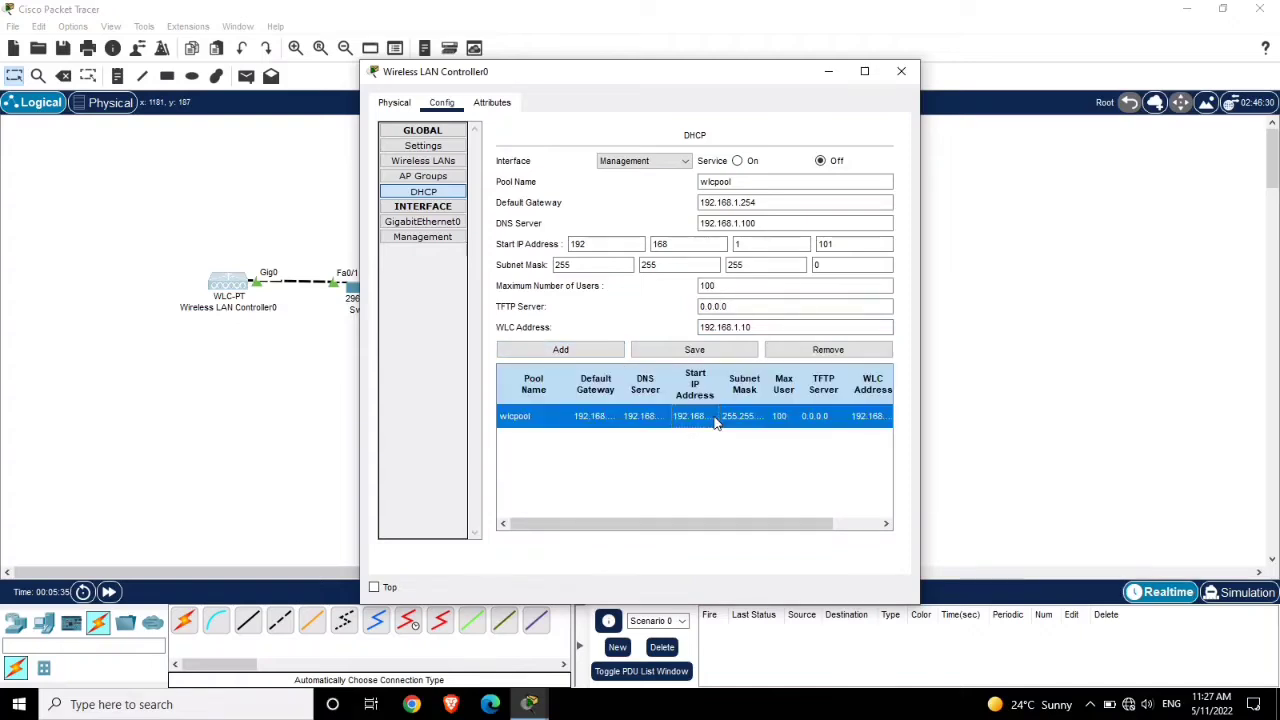
{"action": "left_click", "coordinate": [692, 352]}
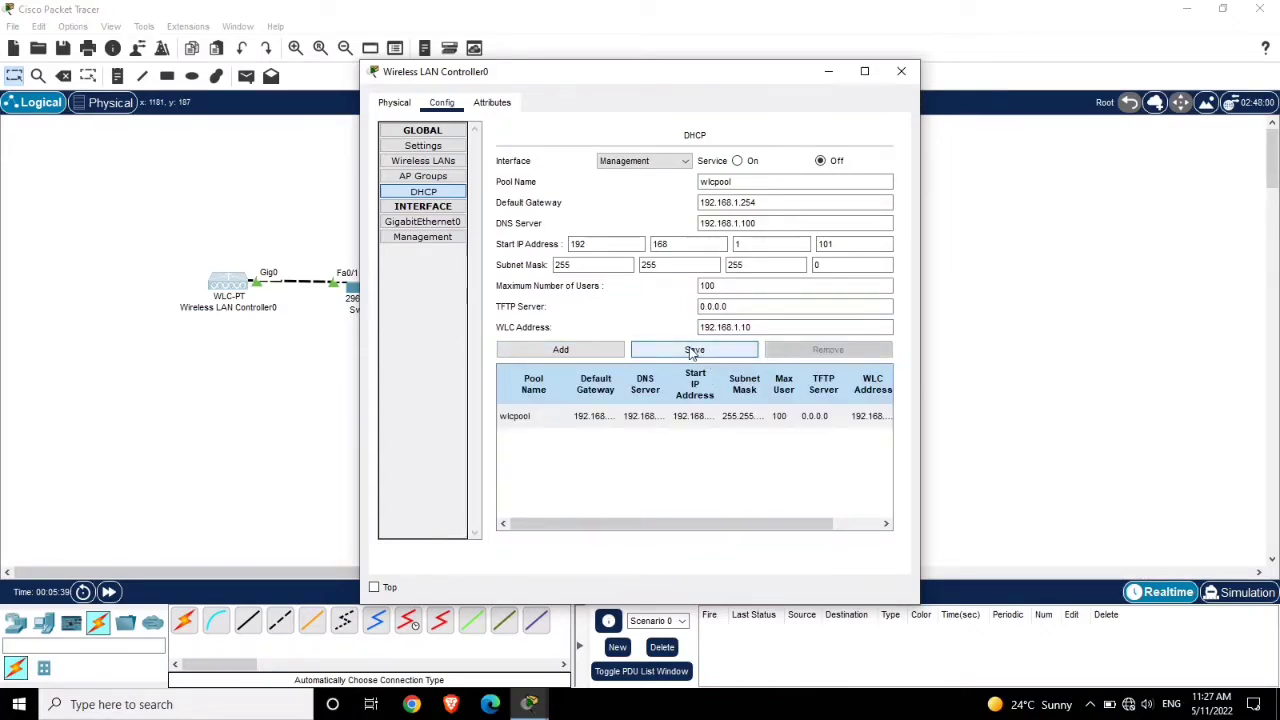
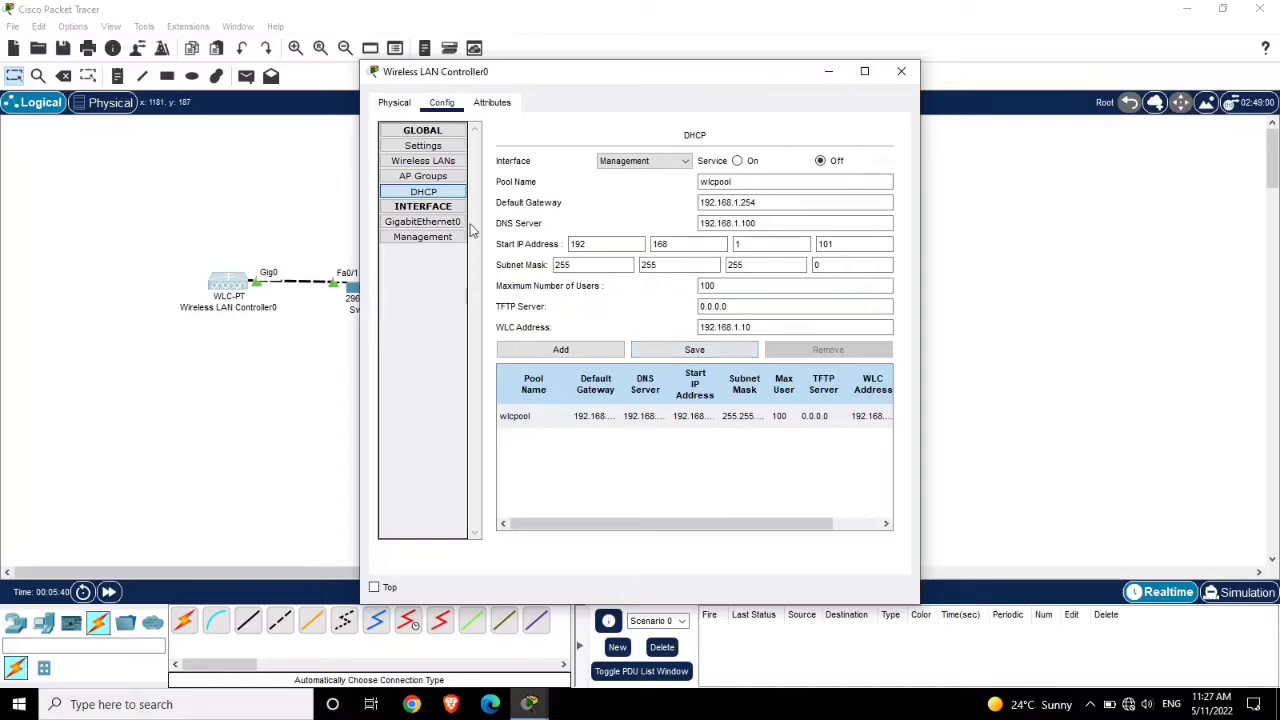
Go to the controller's Wireless LANs page.
{"action": "left_click", "coordinate": [438, 166]}
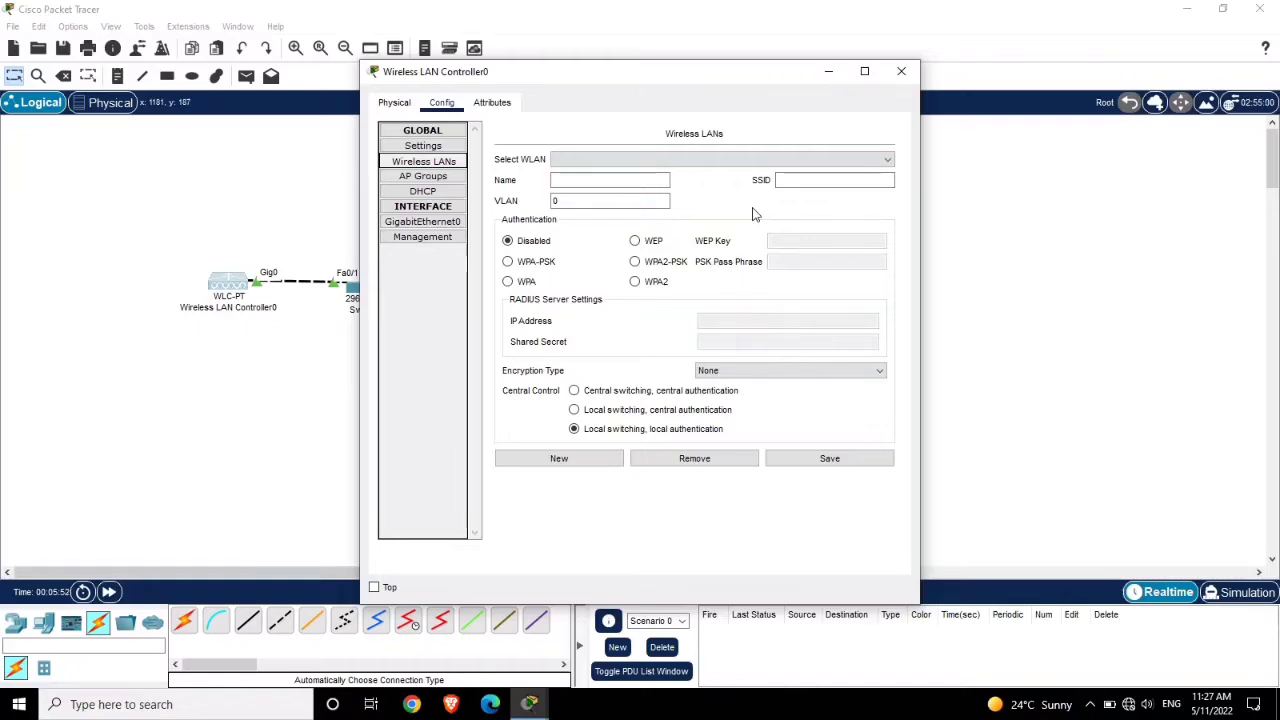
Save WLAN AP1 (SSID AP1) with WPA2-PSK and a pass phrase, after clearing a WEP warning.
{"action": "left_click", "coordinate": [612, 180]}
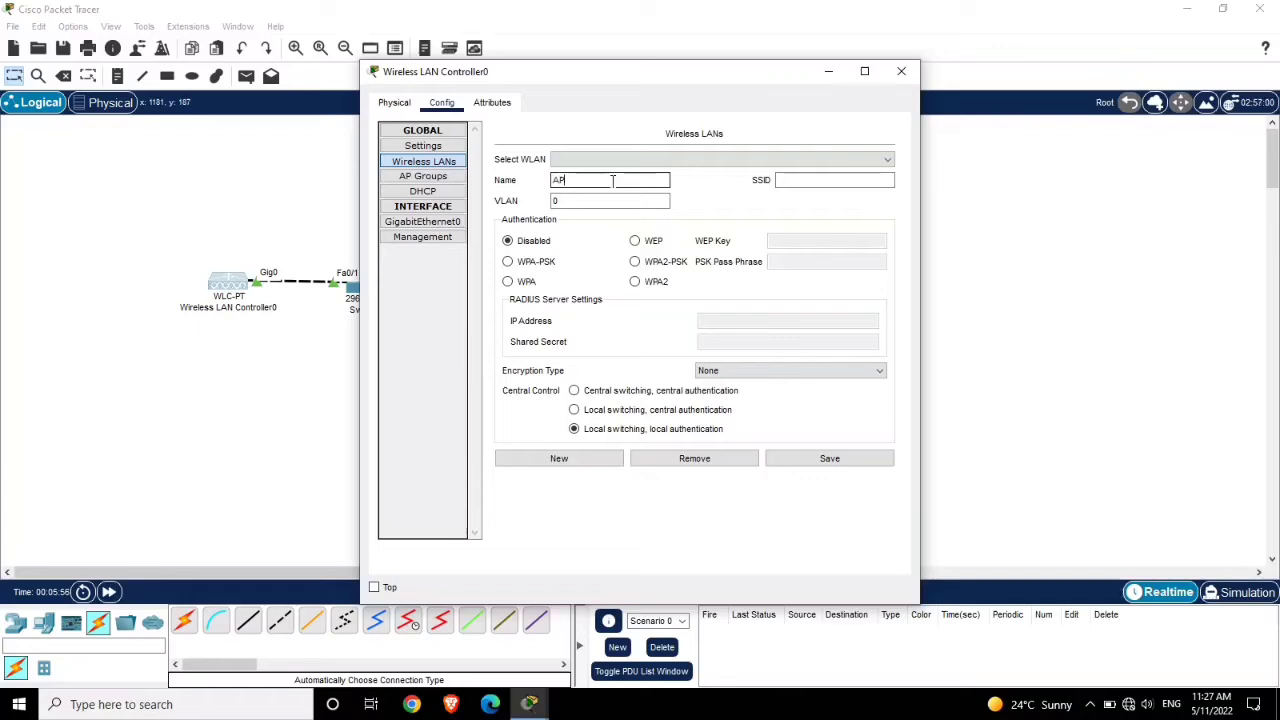
{"action": "left_click", "coordinate": [854, 177]}
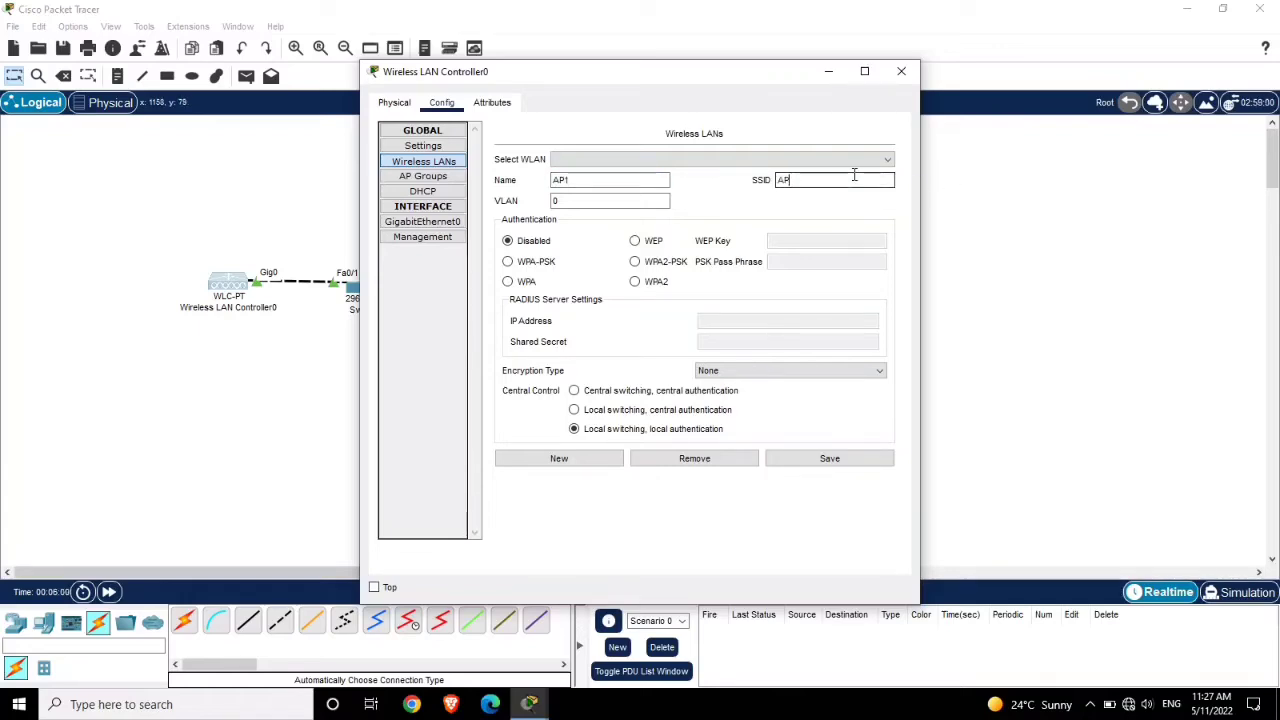
{"action": "type", "text": "AP1"}
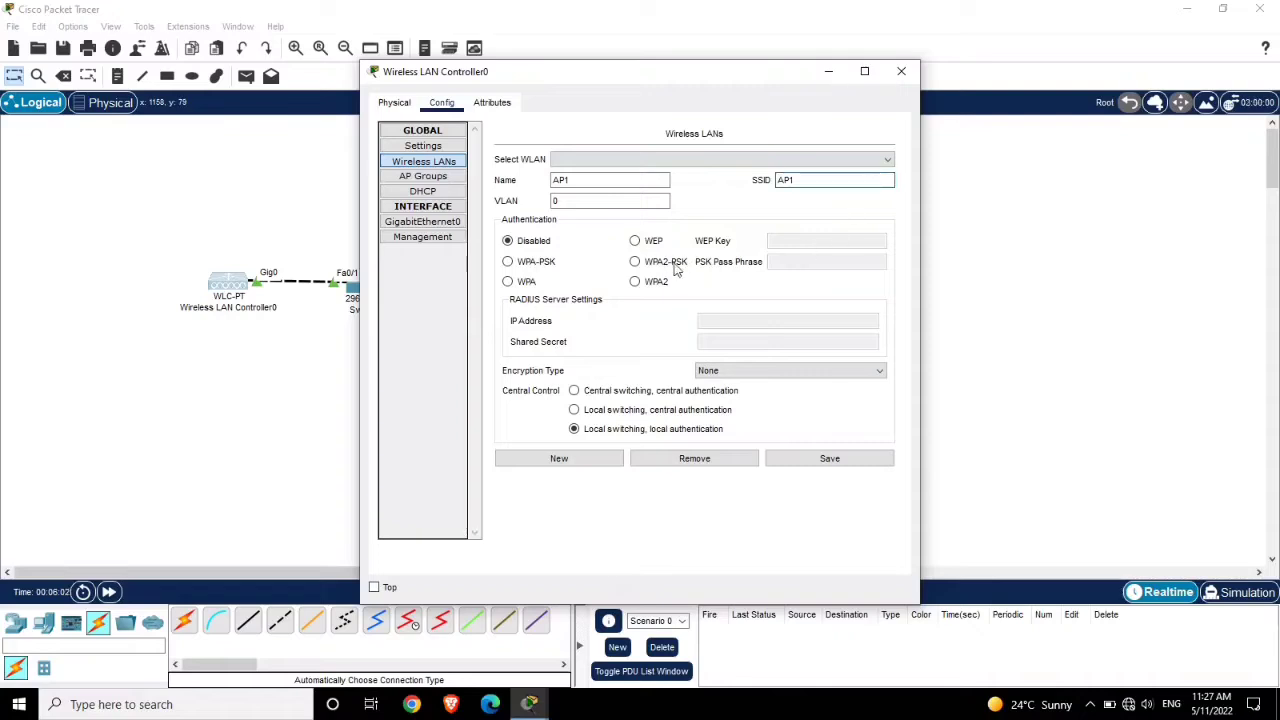
{"action": "left_click", "coordinate": [675, 264]}
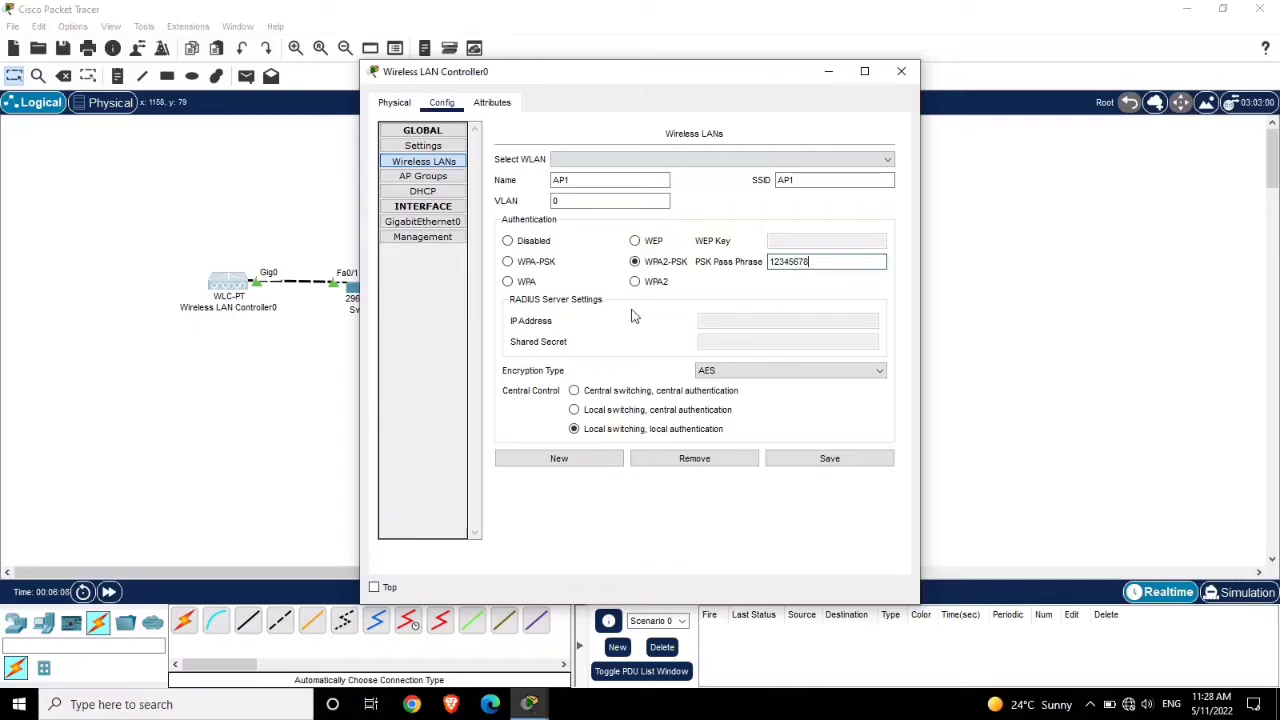
{"action": "left_click", "coordinate": [645, 249]}
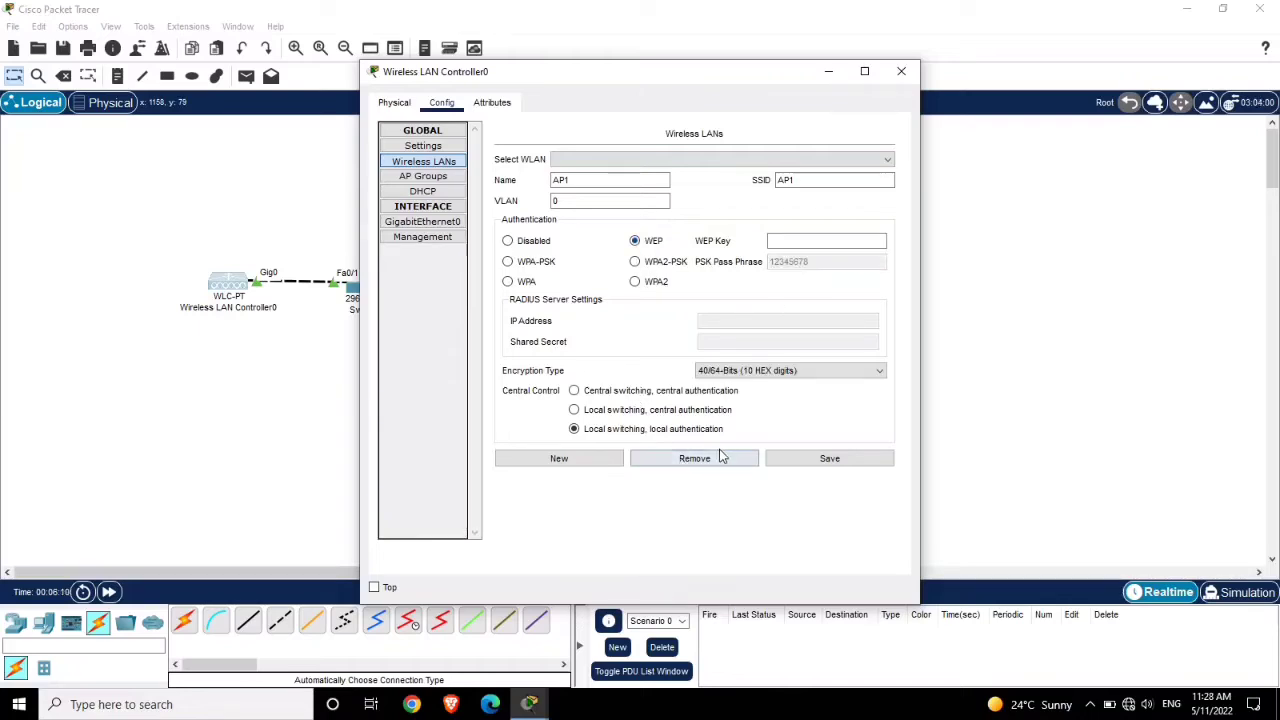
{"action": "left_click", "coordinate": [816, 460]}
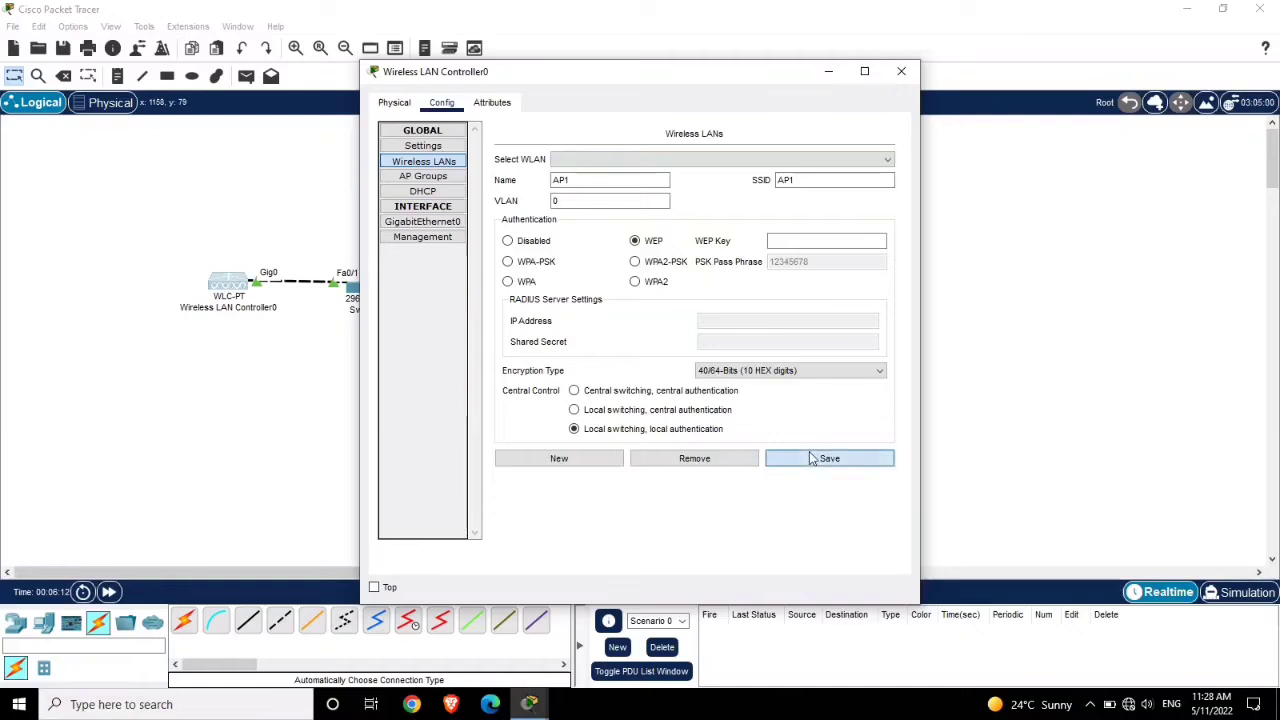
{"action": "left_click", "coordinate": [700, 364]}
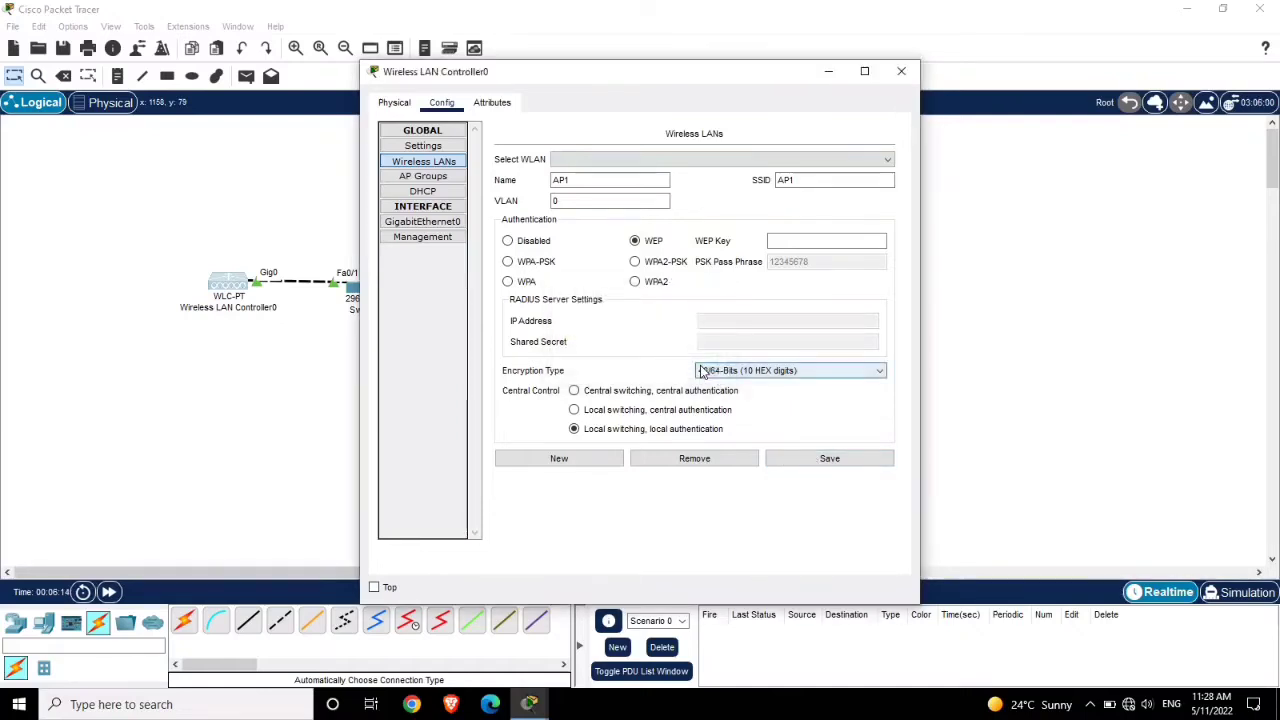
{"action": "left_click", "coordinate": [634, 261]}
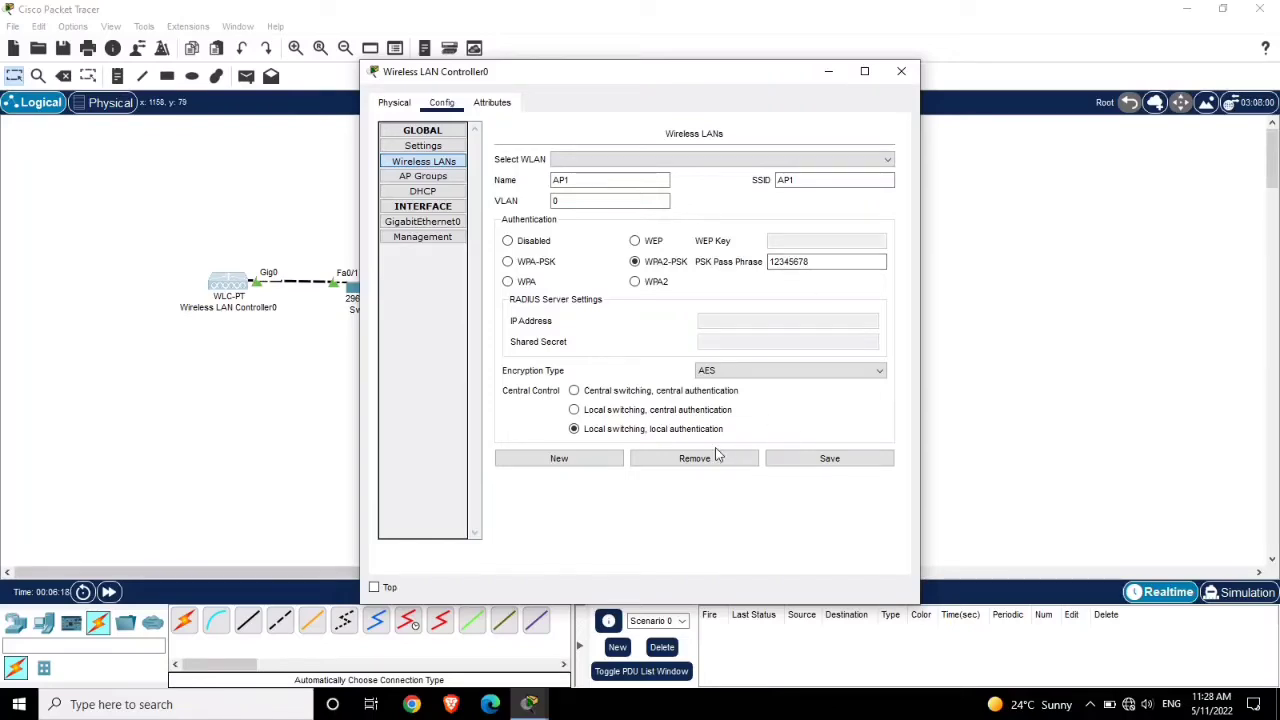
{"action": "left_click", "coordinate": [815, 464]}
{"action": "left_click", "coordinate": [568, 460]}
Create and save a second WLAN named AP2 with SSID AP2, secured by WPA2-PSK.
{"action": "left_click", "coordinate": [605, 181]}
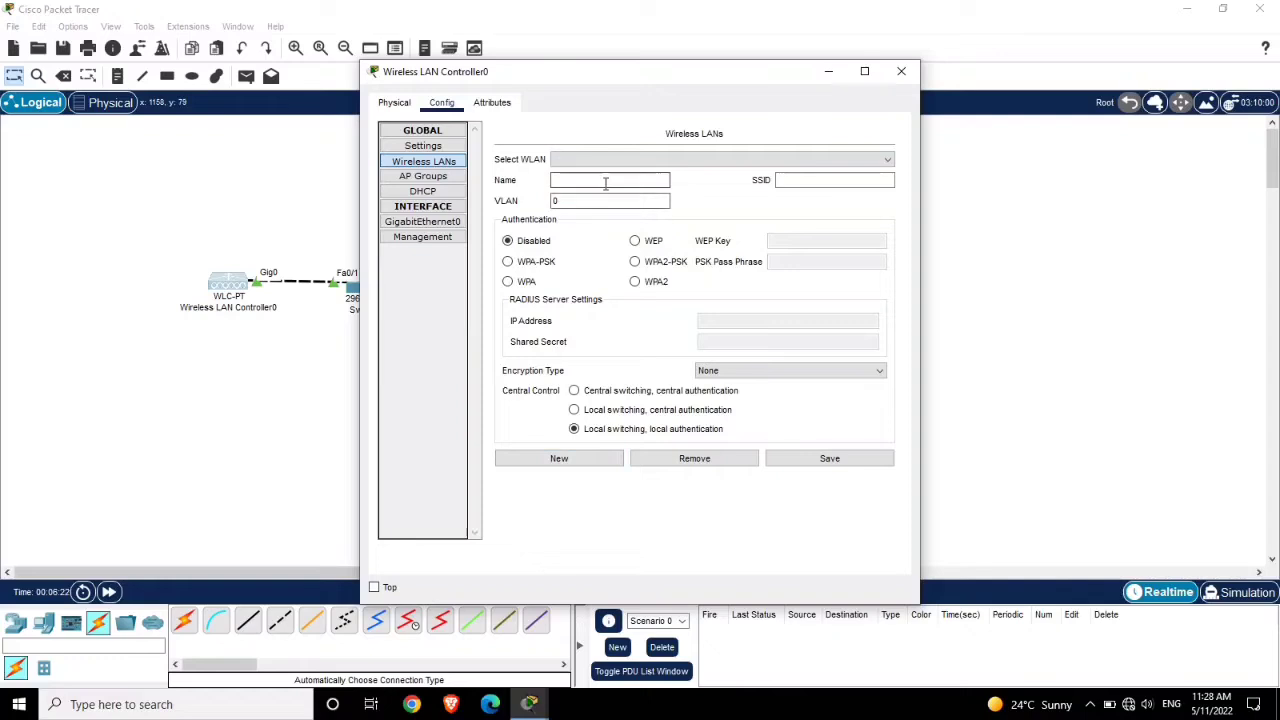
{"action": "type", "text": "AP2"}
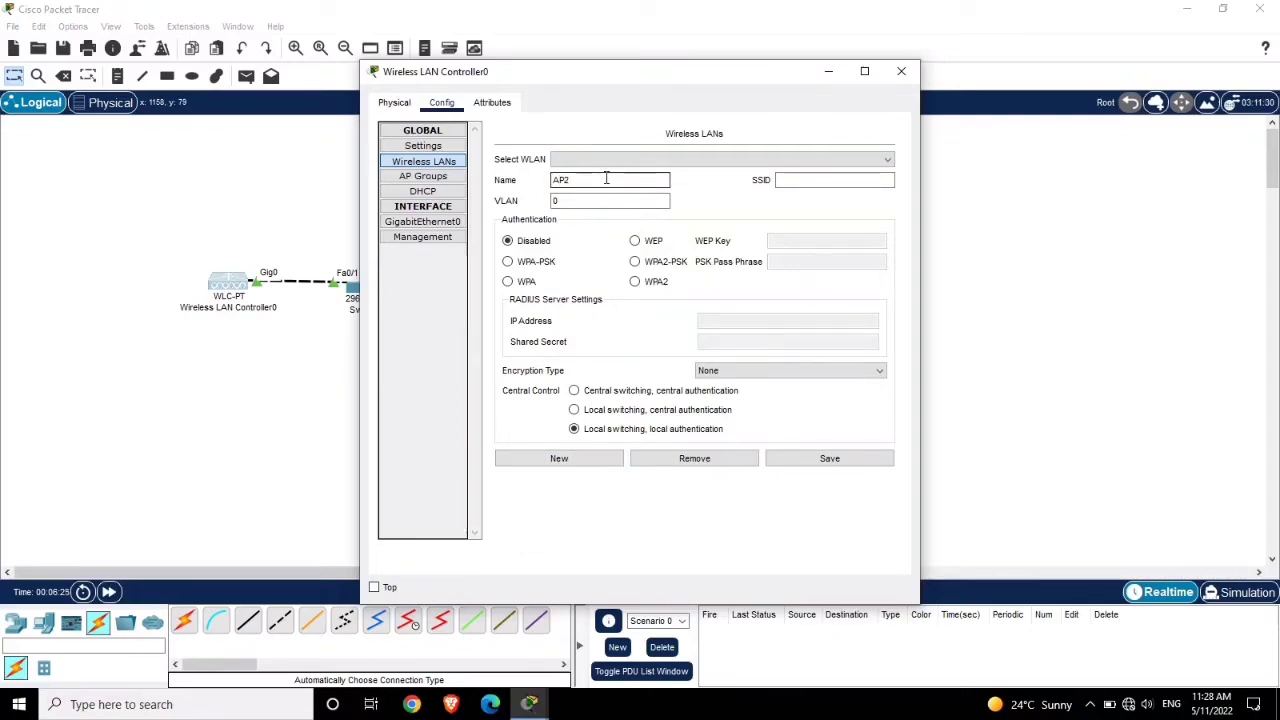
{"action": "left_click", "coordinate": [852, 178]}
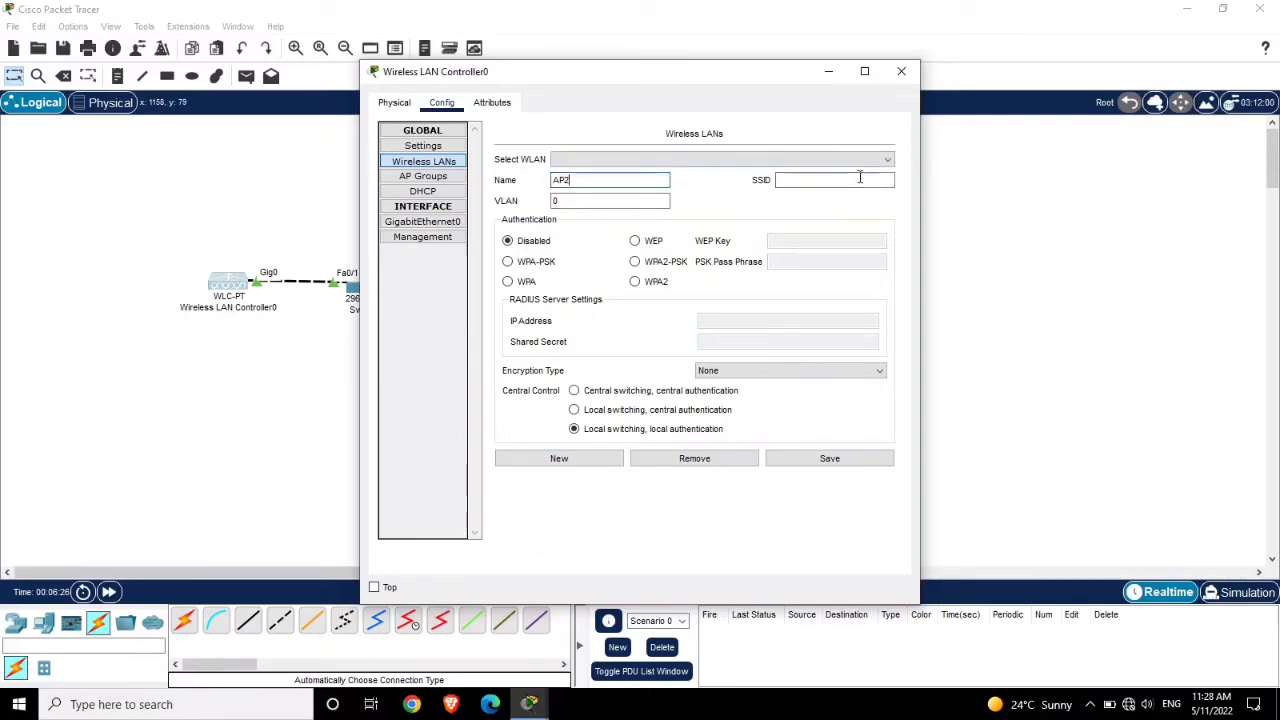
{"action": "type", "text": "AP2"}
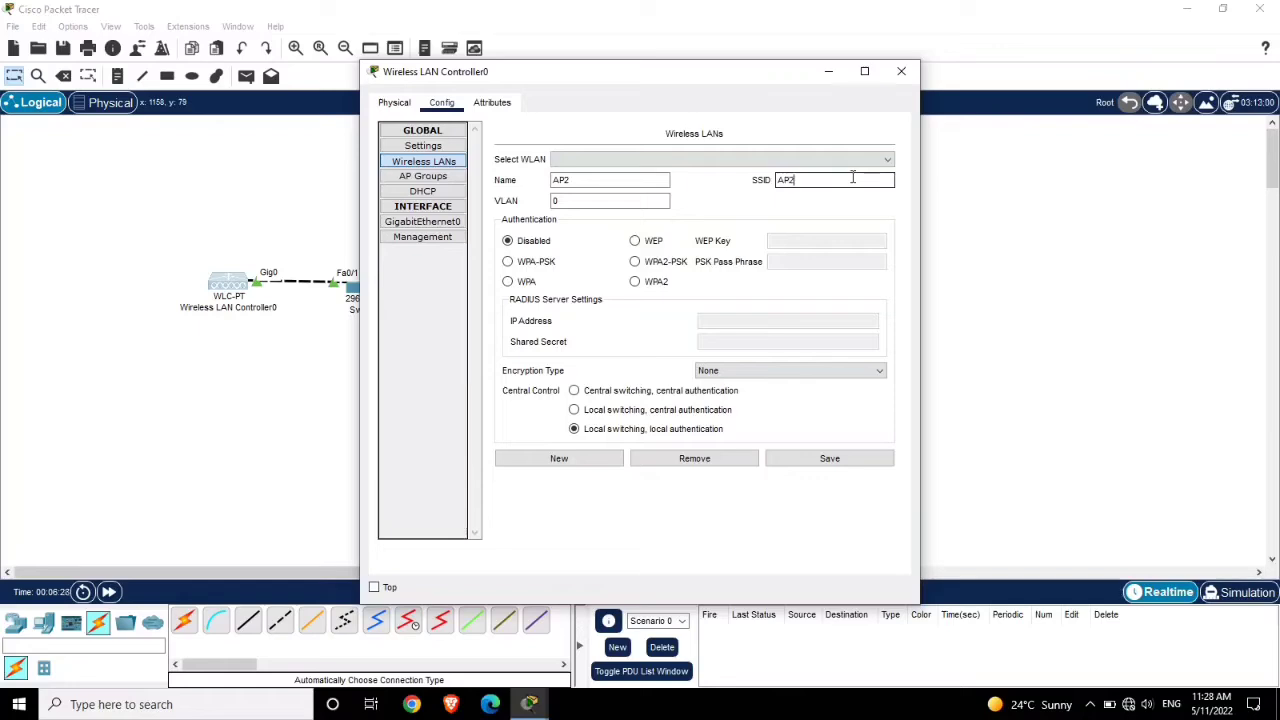
{"action": "left_click", "coordinate": [662, 262]}
{"action": "left_click", "coordinate": [816, 264]}
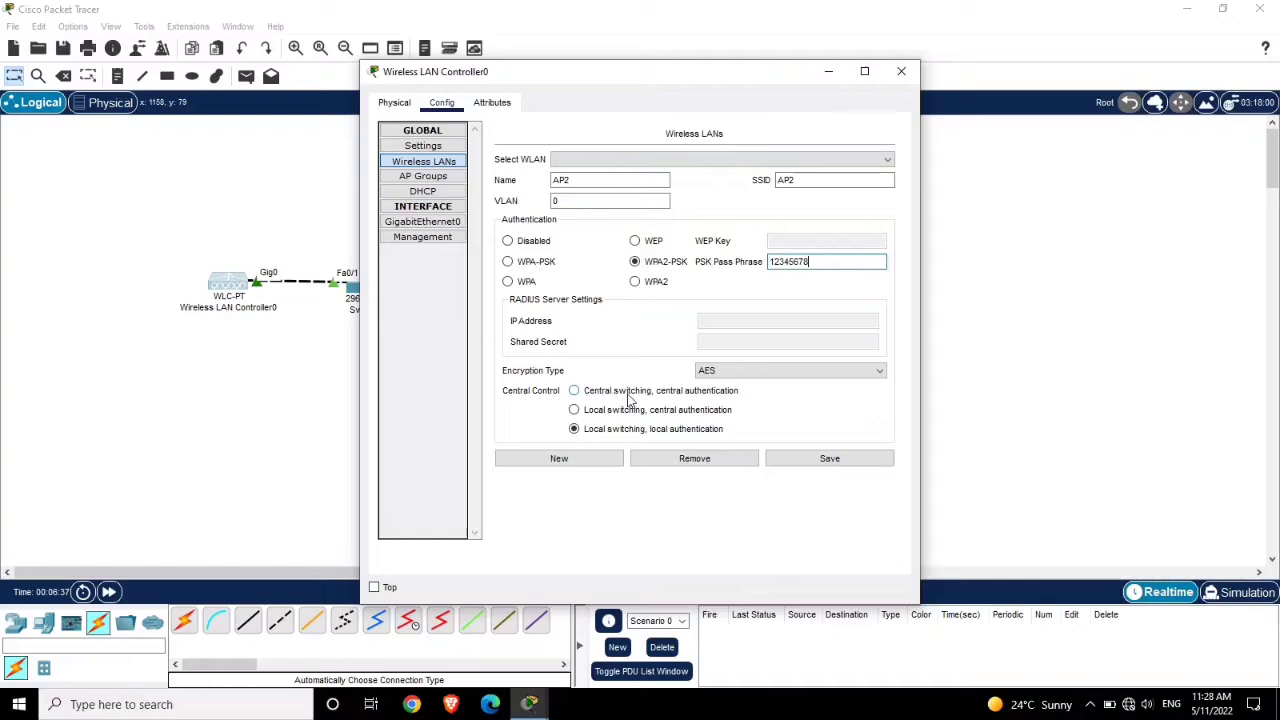
{"action": "left_click", "coordinate": [829, 458]}
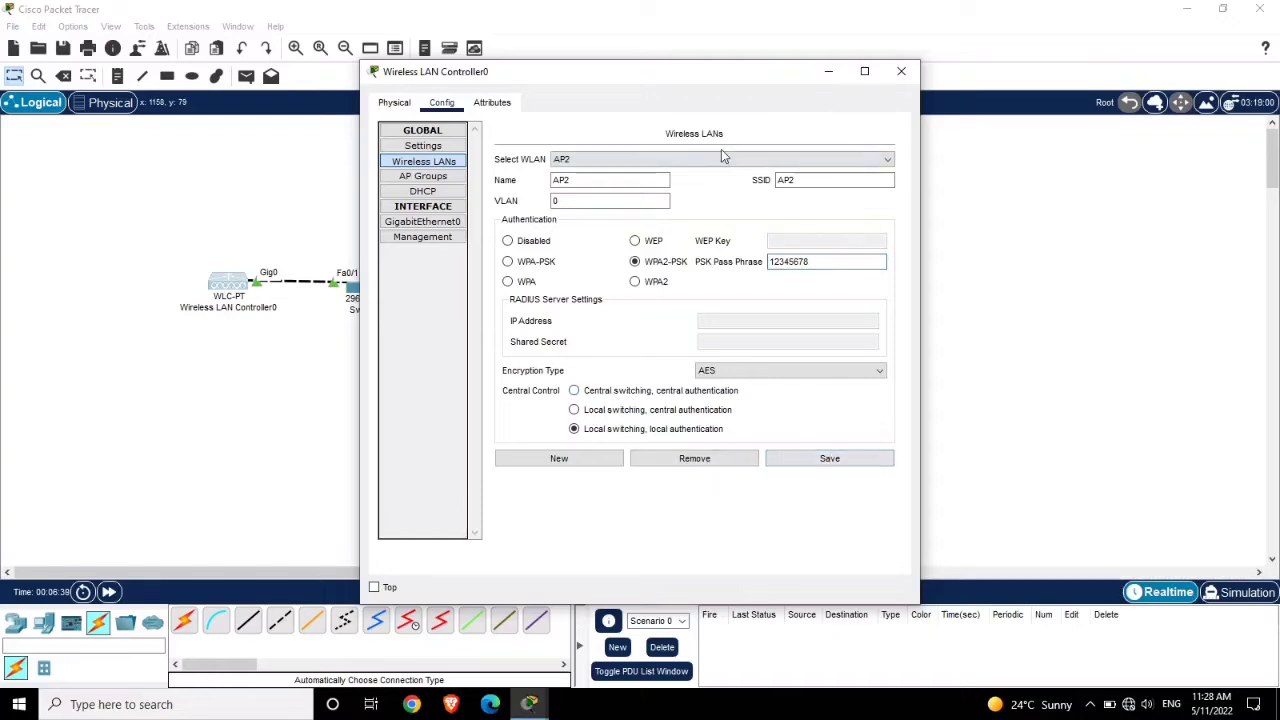
Confirm AP1 and AP2 in the WLAN list and default AP group, then close the controller.
{"action": "left_click", "coordinate": [757, 160]}
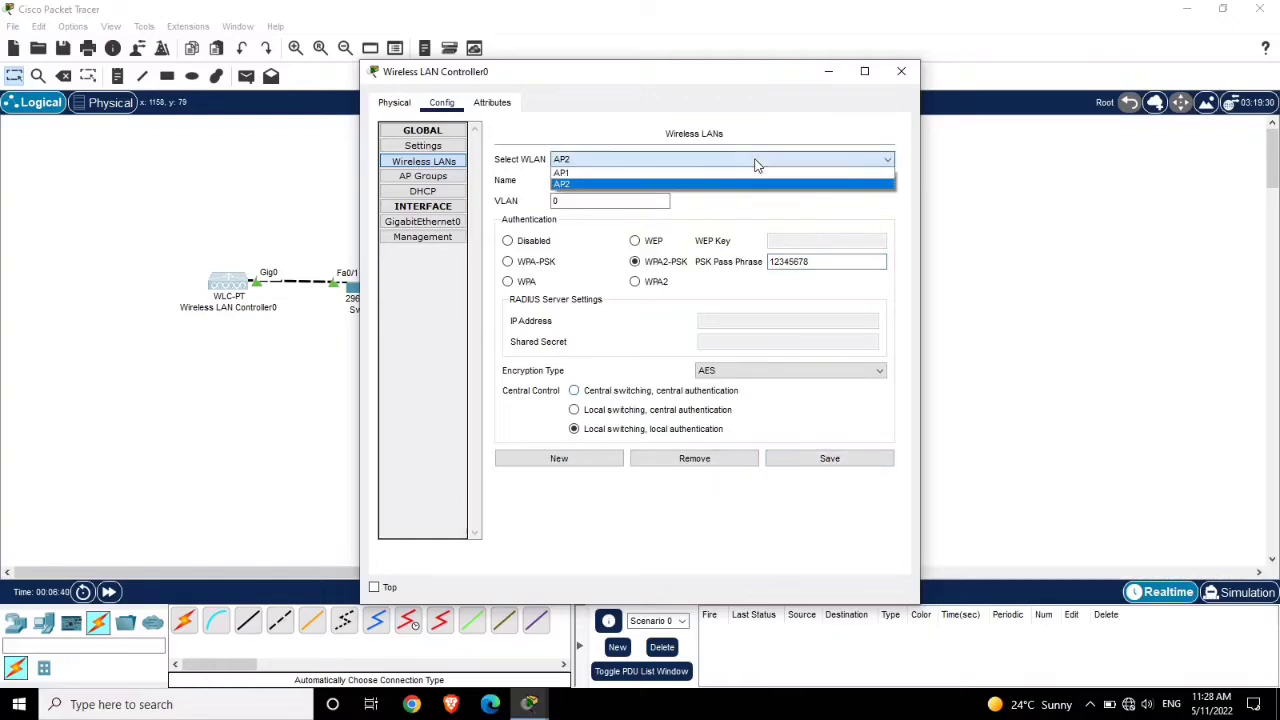
{"action": "left_click", "coordinate": [740, 214]}
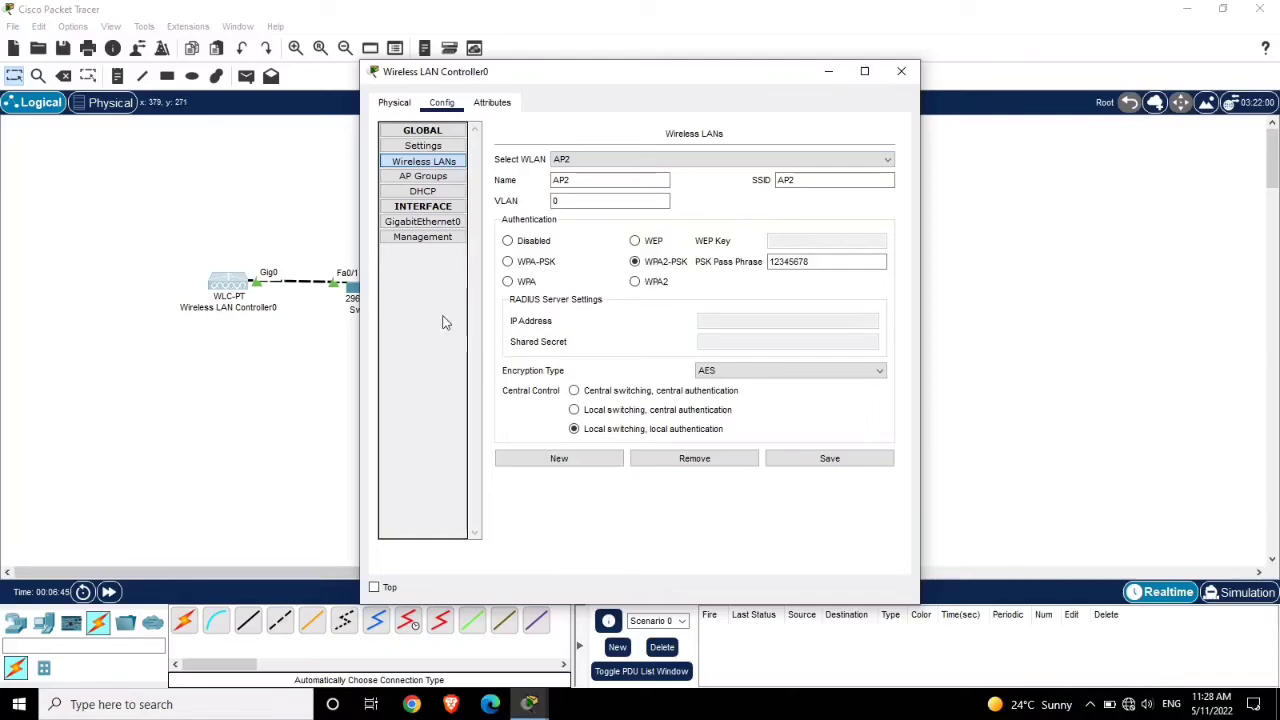
{"action": "left_click", "coordinate": [421, 177]}
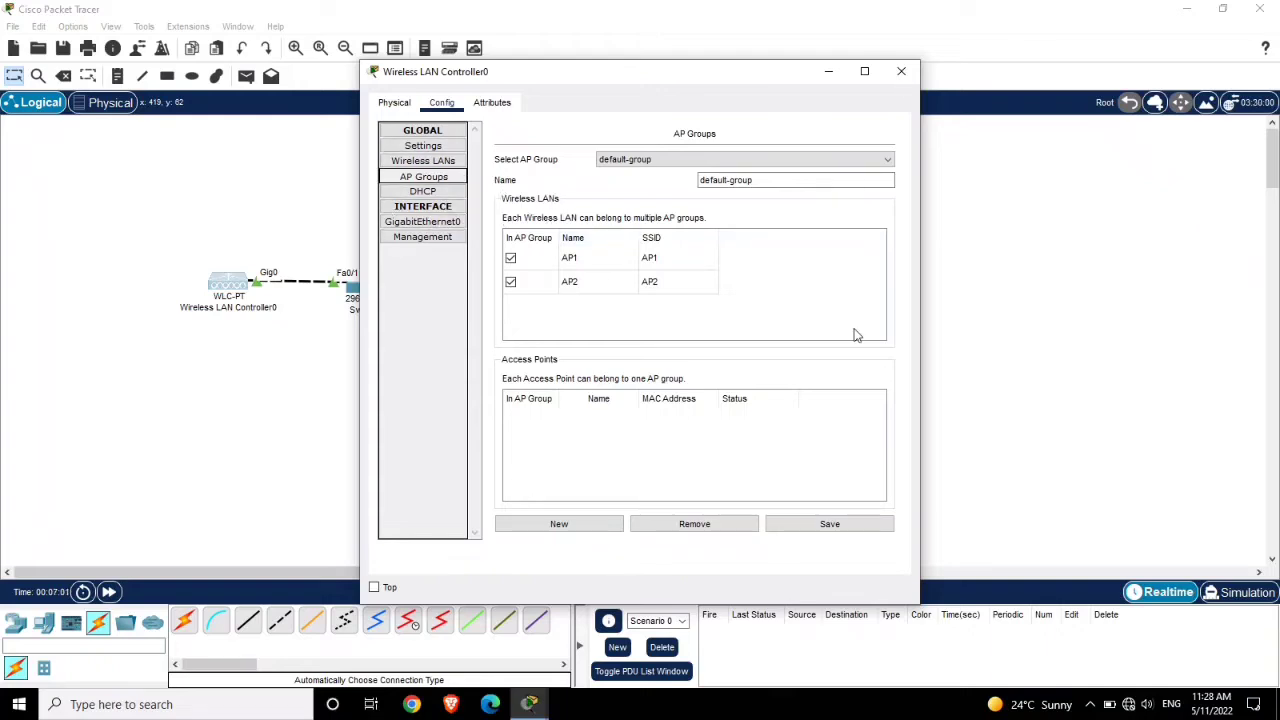
{"action": "left_click", "coordinate": [901, 71]}
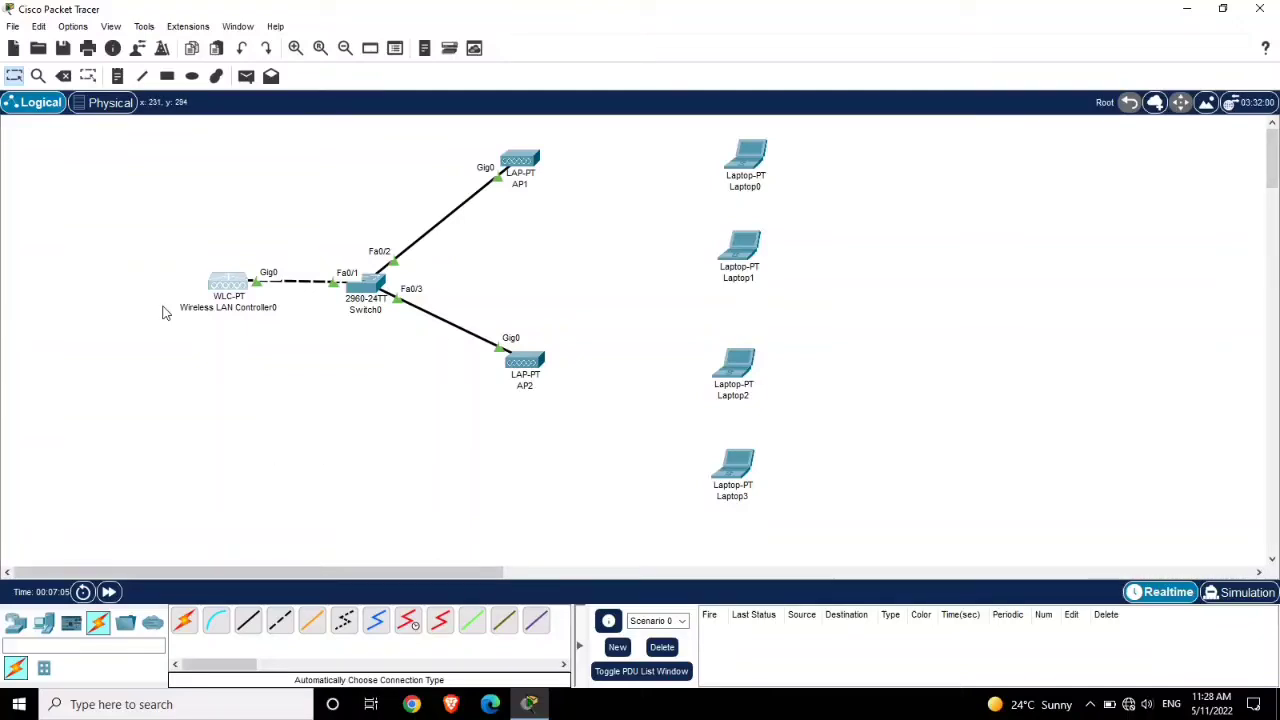
Place a 2911 router on the workspace.
{"action": "left_click", "coordinate": [15, 622]}
{"action": "left_click", "coordinate": [312, 624]}
{"action": "left_click", "coordinate": [229, 173]}
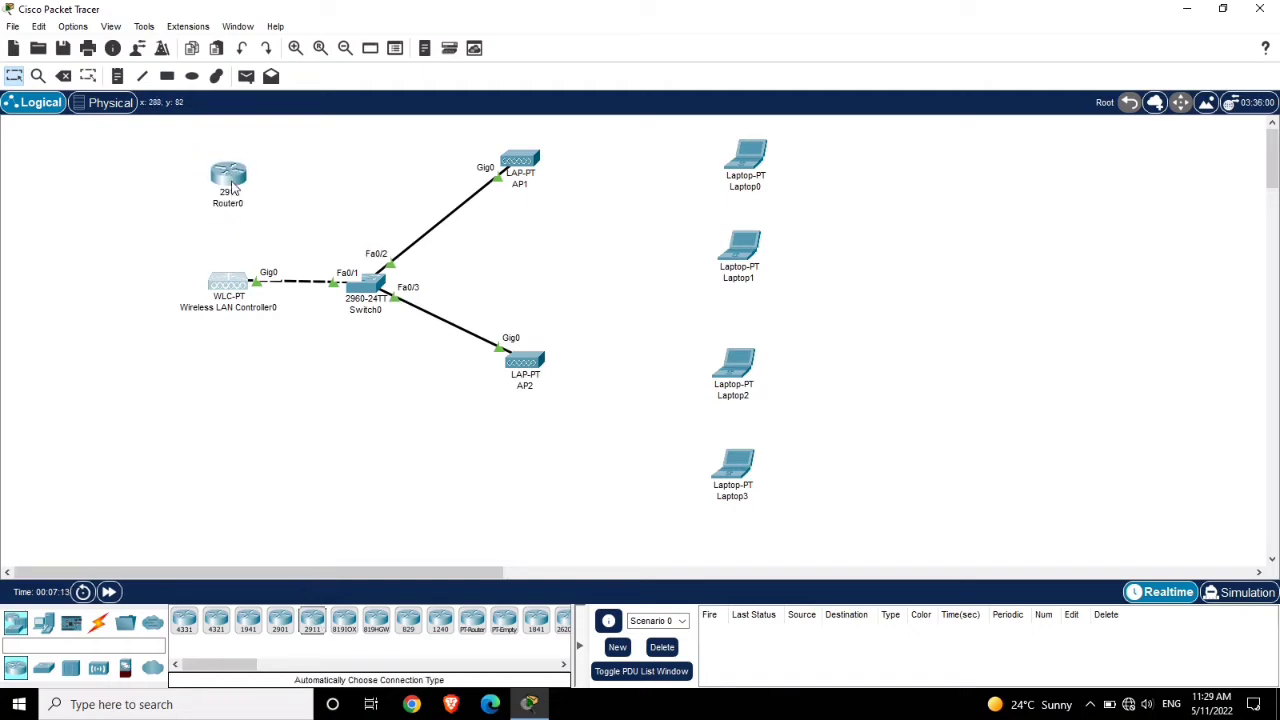
Cable Router0's Gig0/0 to Switch0's Fa0/4 with an automatic connection.
{"action": "key", "text": "ctrl+alt+o"}
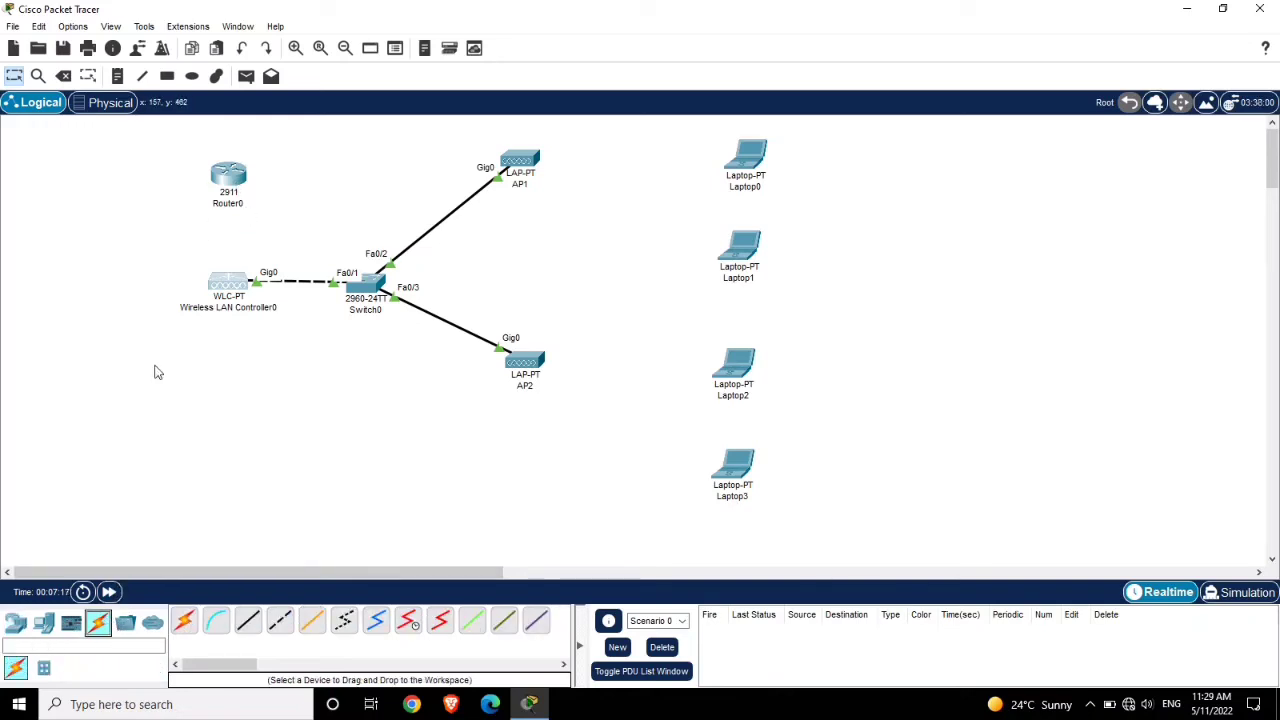
{"action": "left_click", "coordinate": [184, 620]}
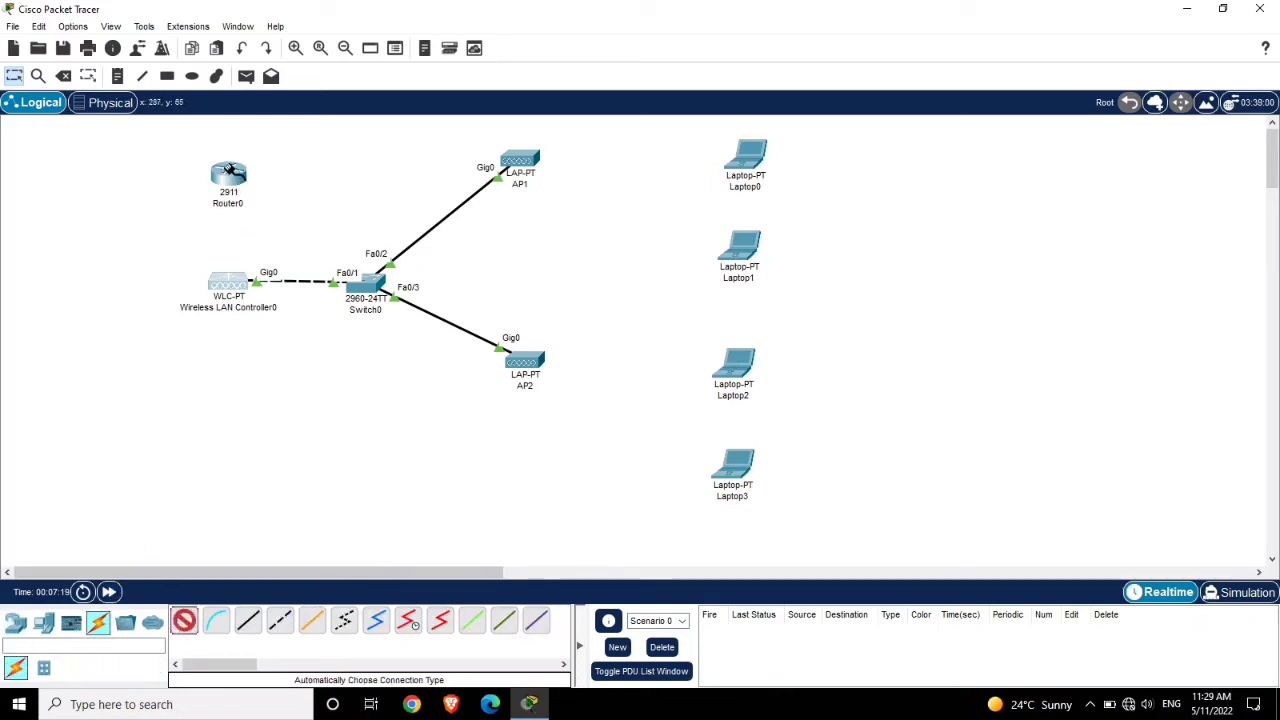
{"action": "left_click", "coordinate": [236, 175]}
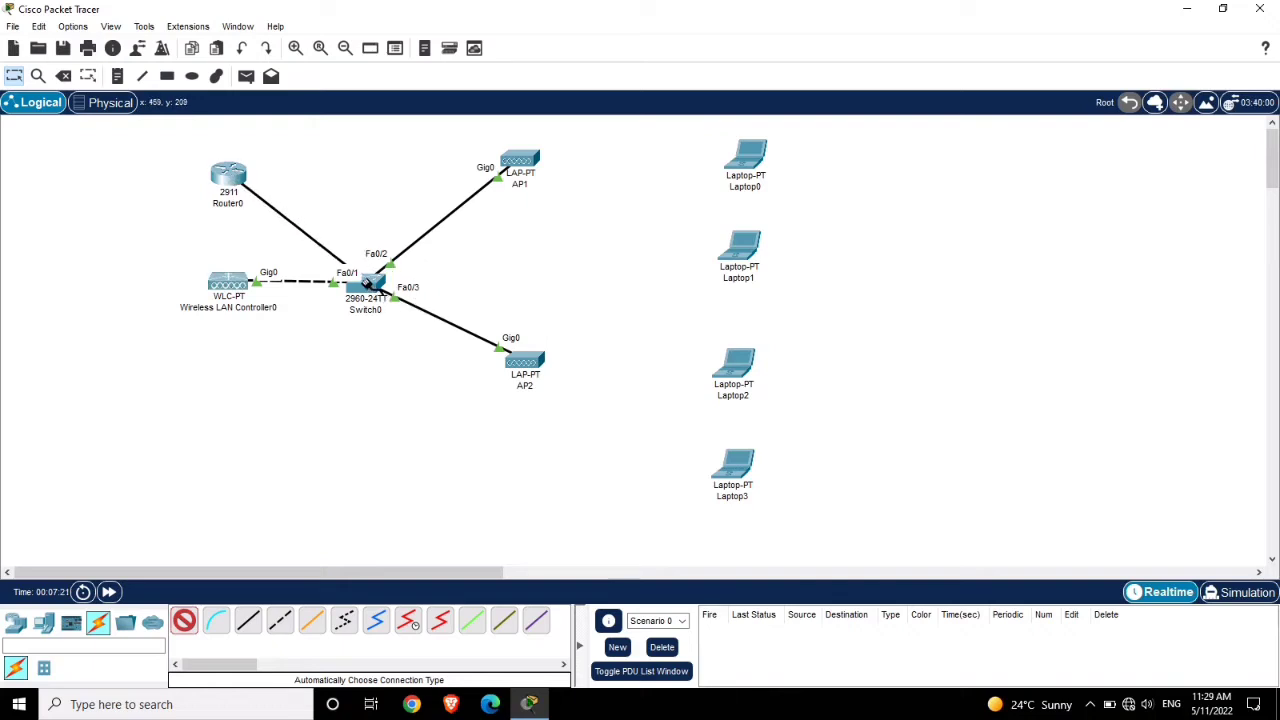
{"action": "left_click", "coordinate": [370, 285]}
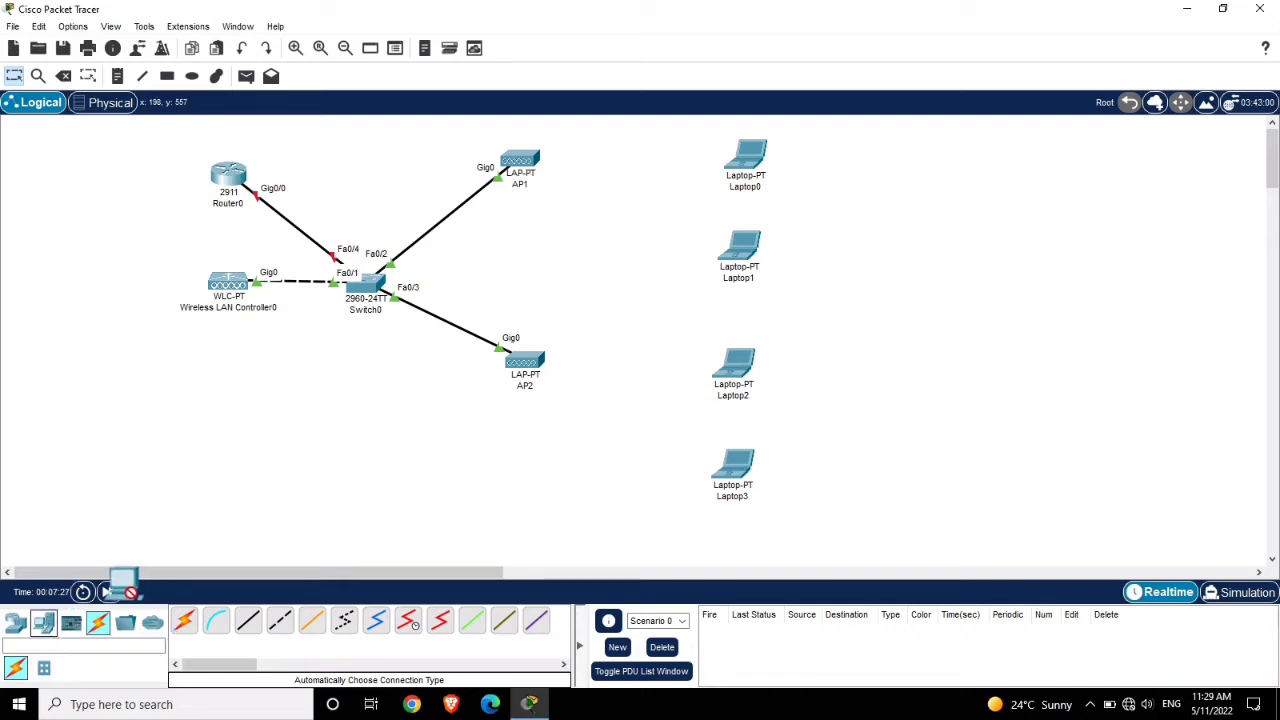
Place a server below the switch.
{"action": "left_click", "coordinate": [43, 622]}
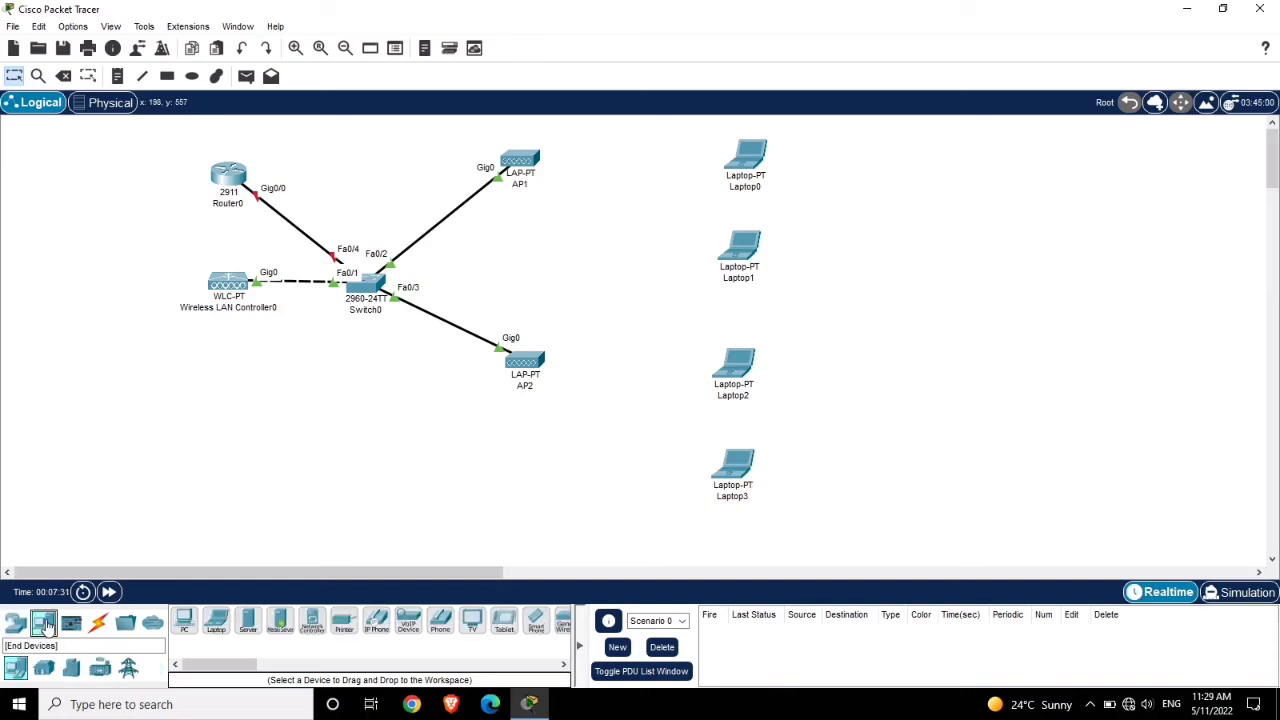
{"action": "left_click", "coordinate": [248, 622]}
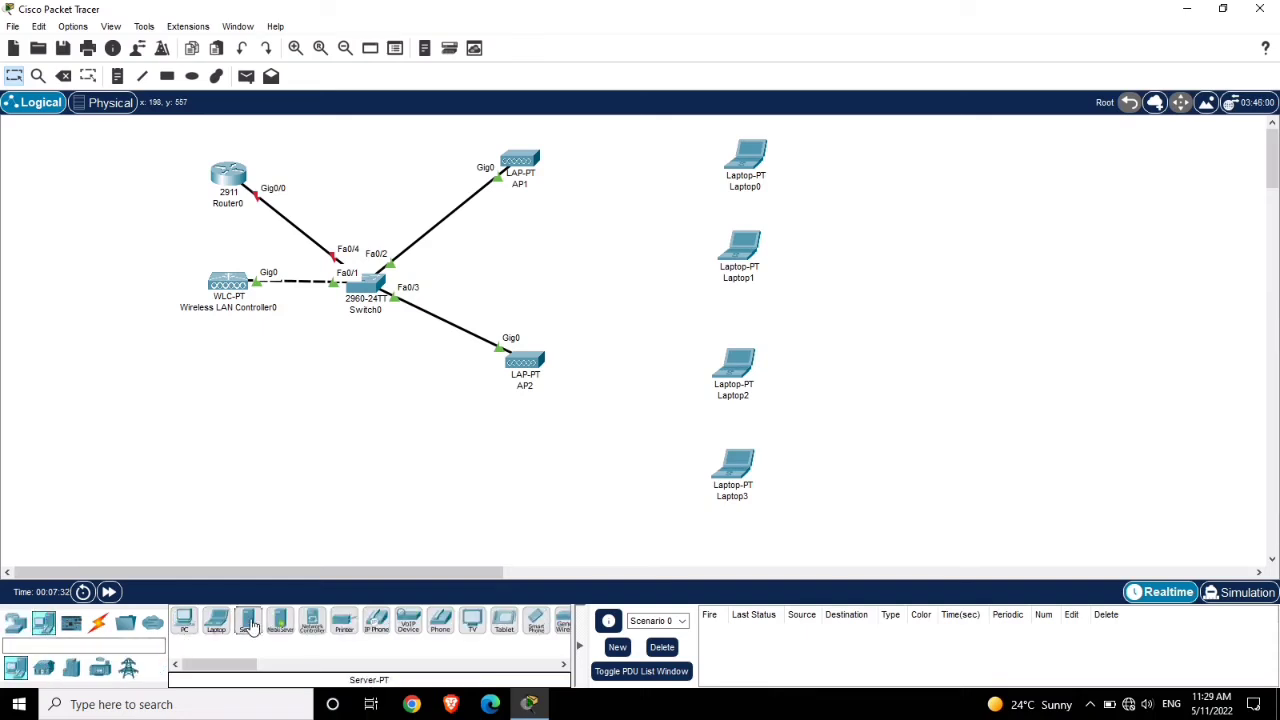
{"action": "left_click", "coordinate": [360, 397]}
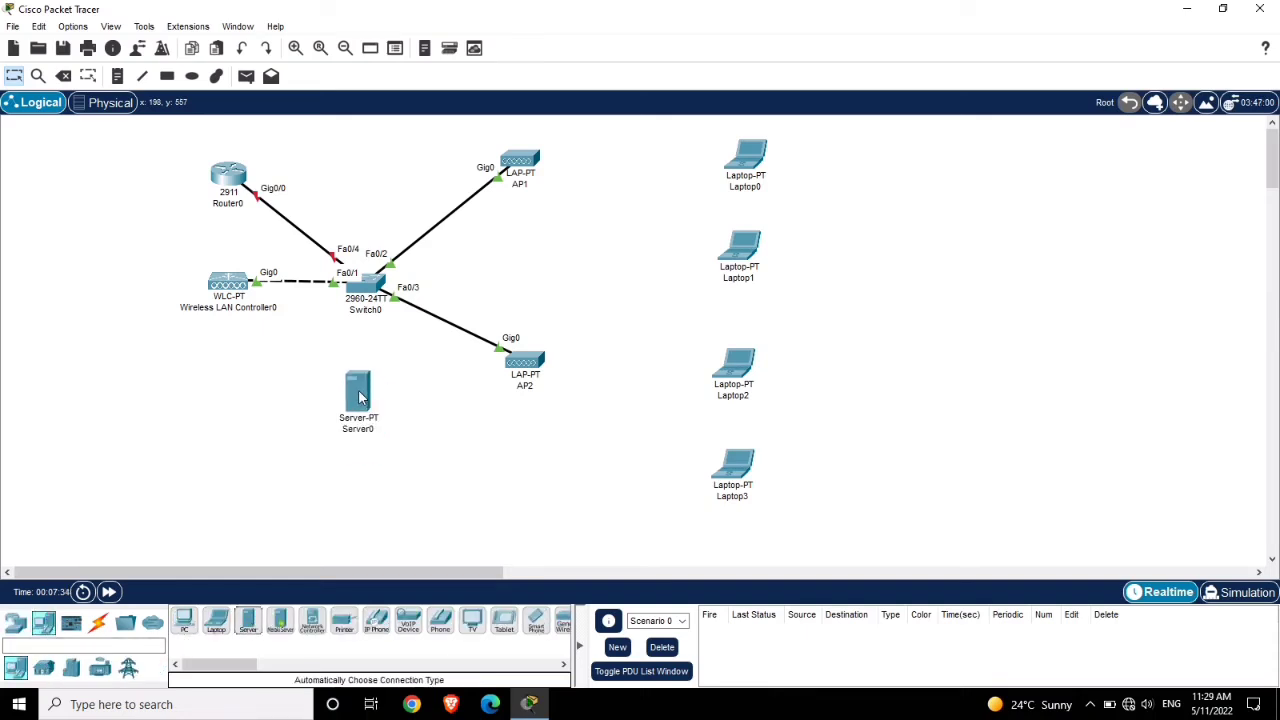
{"action": "left_click_drag", "start_coordinate": [362, 397], "coordinate": [368, 402]}
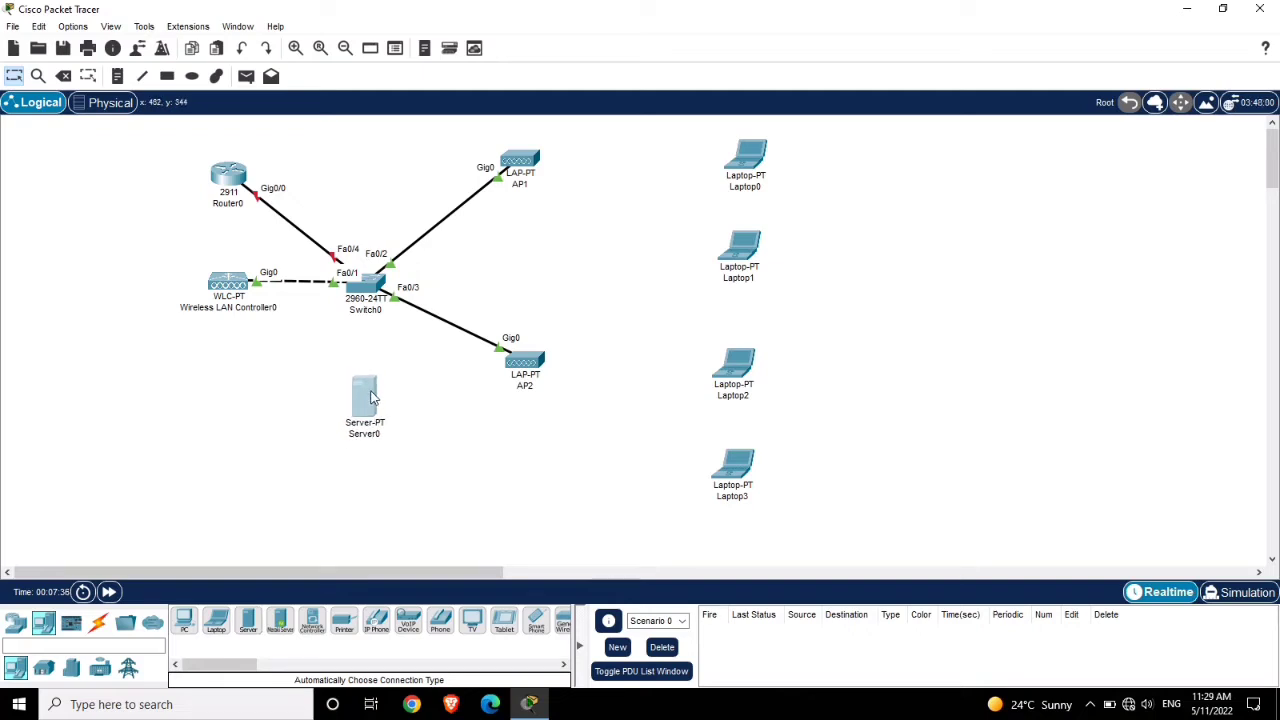
Cable Server0's Fa0 to Switch0's Fa0/5 automatically and nudge the server lower.
{"action": "left_click", "coordinate": [98, 622]}
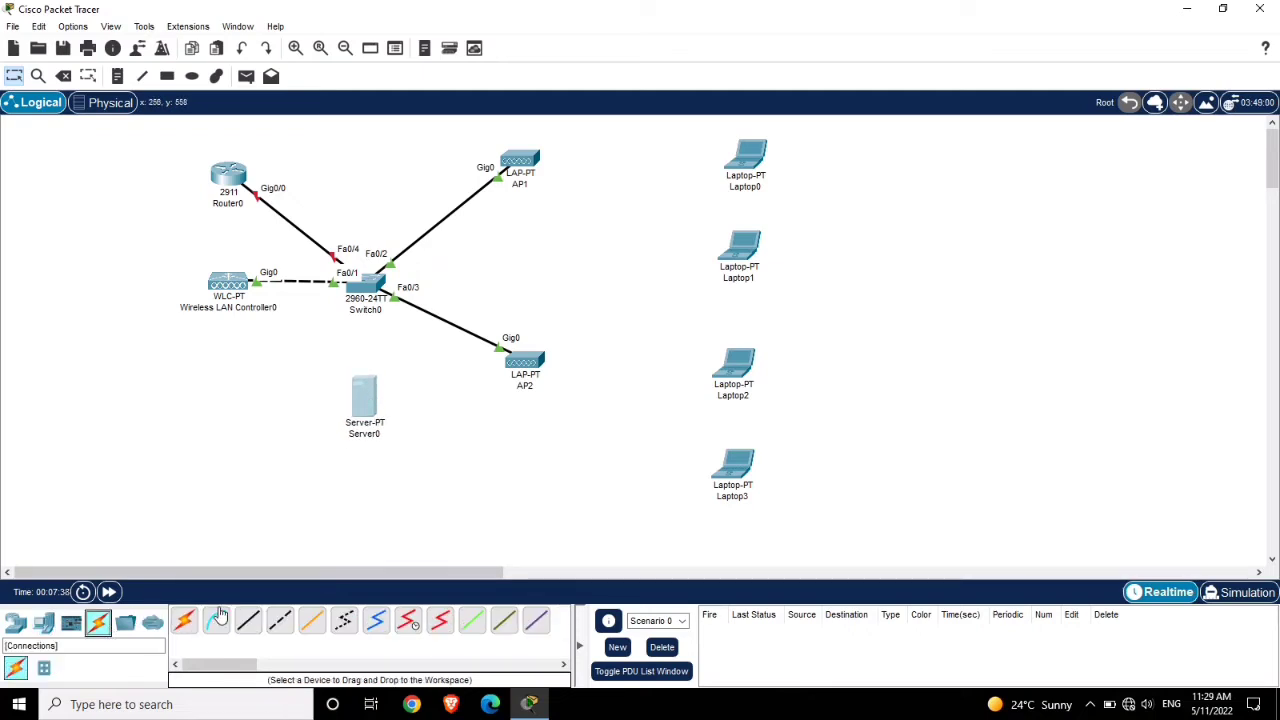
{"action": "left_click", "coordinate": [185, 622]}
{"action": "left_click", "coordinate": [366, 400]}
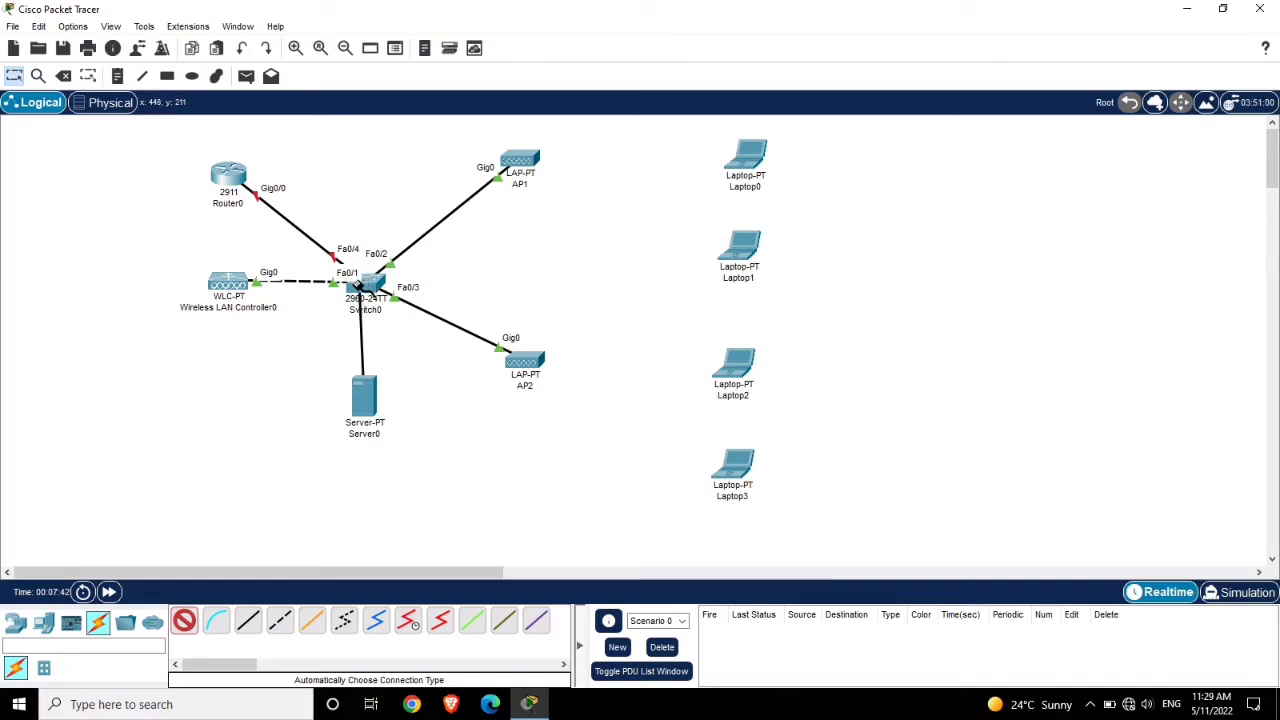
{"action": "left_click", "coordinate": [362, 285]}
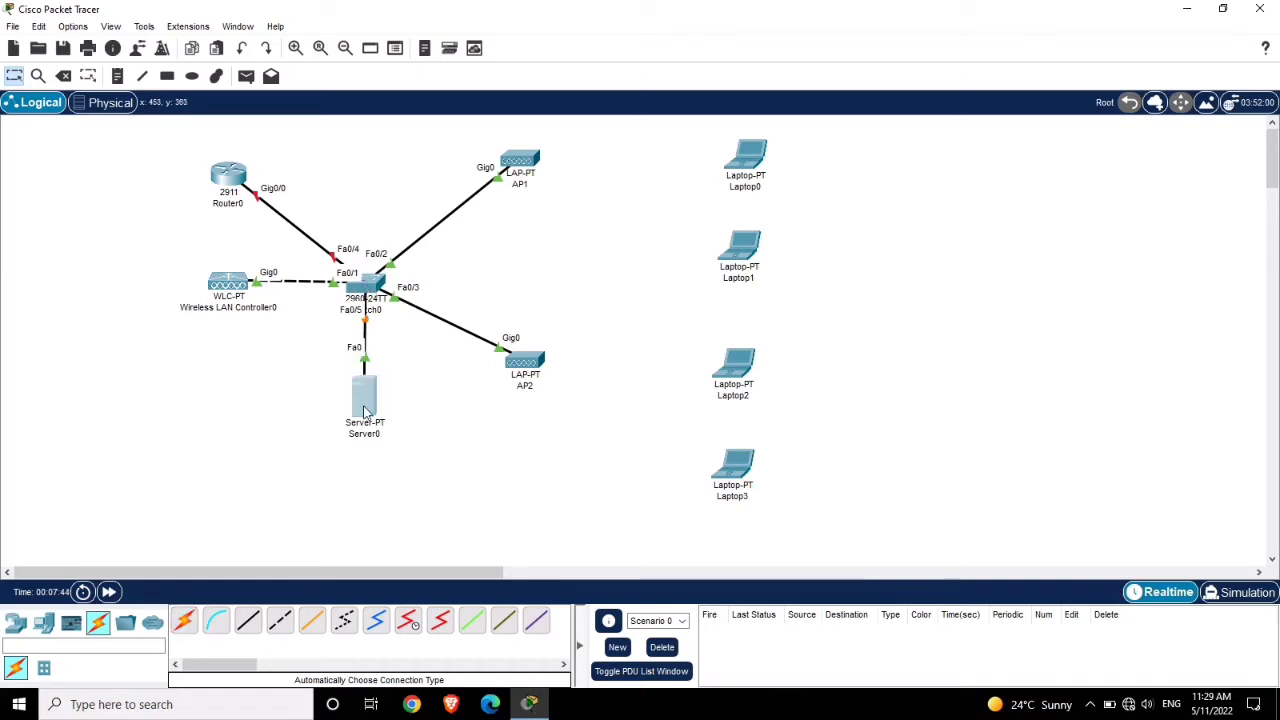
{"action": "left_click_drag", "start_coordinate": [365, 418], "coordinate": [365, 422]}
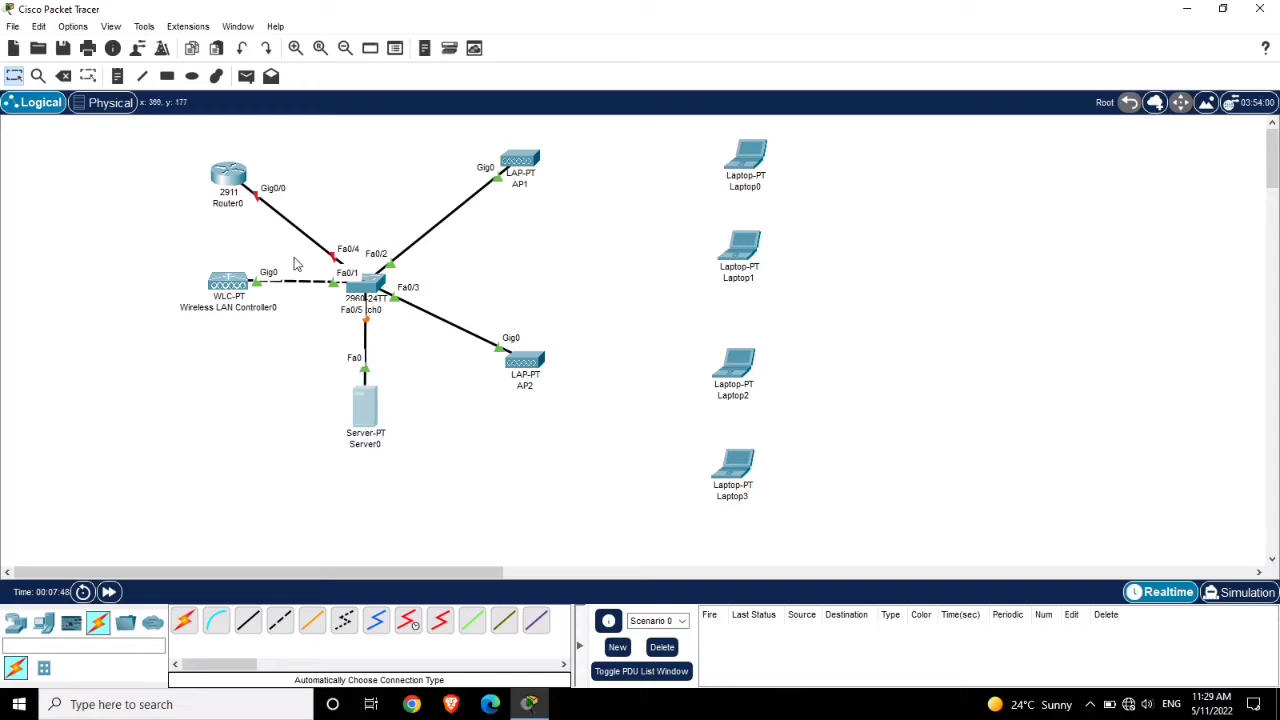
{"action": "left_click", "coordinate": [230, 178]}
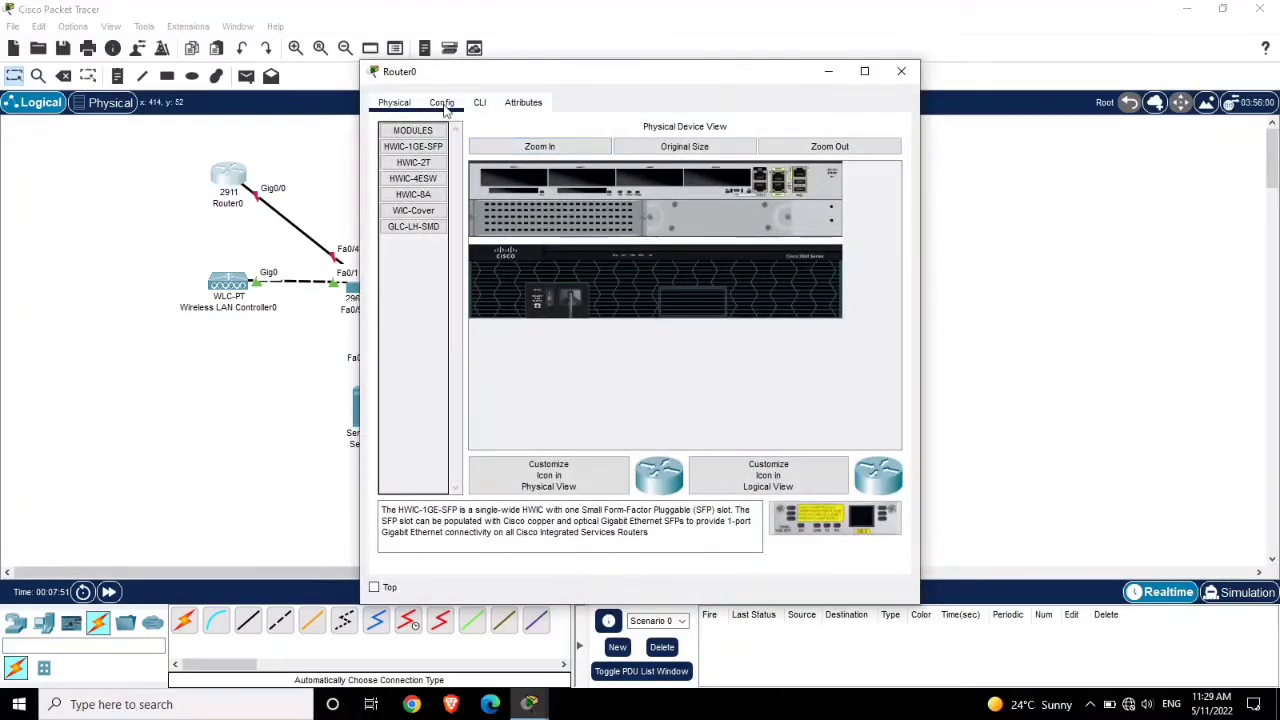
Set the router's display name and hostname to R1.
{"action": "left_click", "coordinate": [441, 102]}
{"action": "left_click", "coordinate": [630, 174]}
{"action": "double_click", "coordinate": [630, 174]}
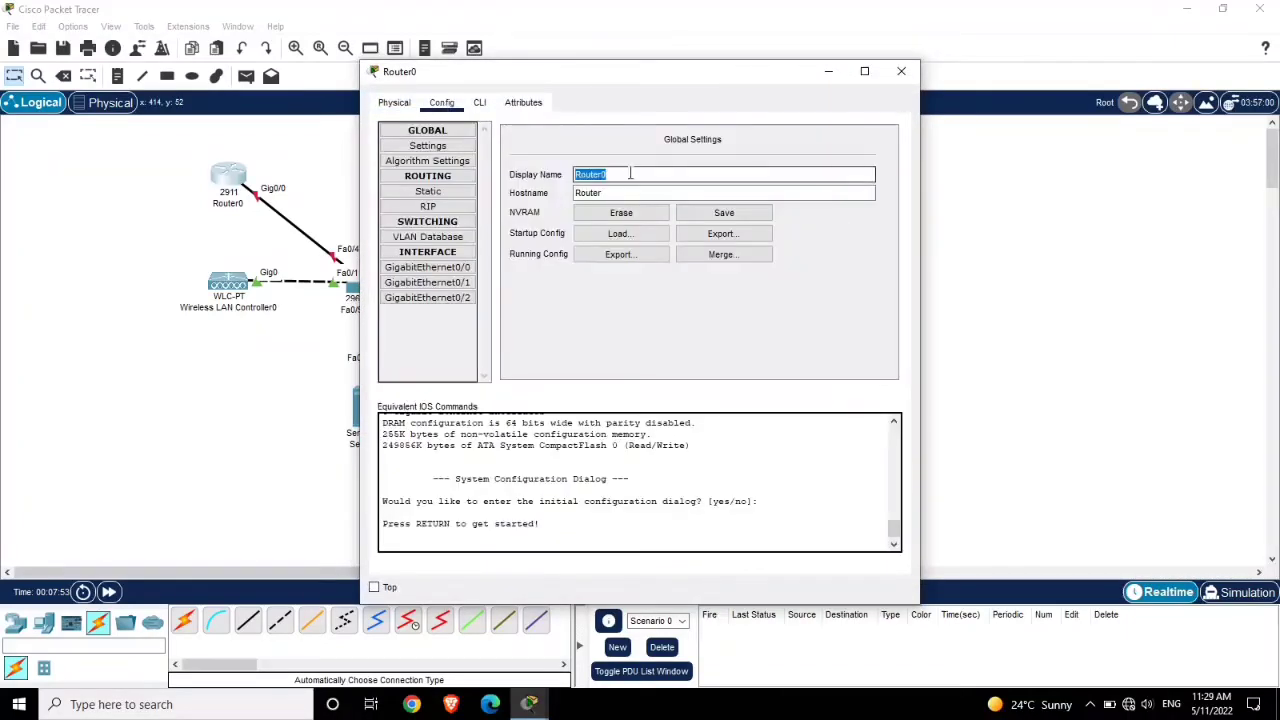
{"action": "type", "text": "R1"}
{"action": "left_click", "coordinate": [613, 192]}
{"action": "double_click", "coordinate": [613, 192]}
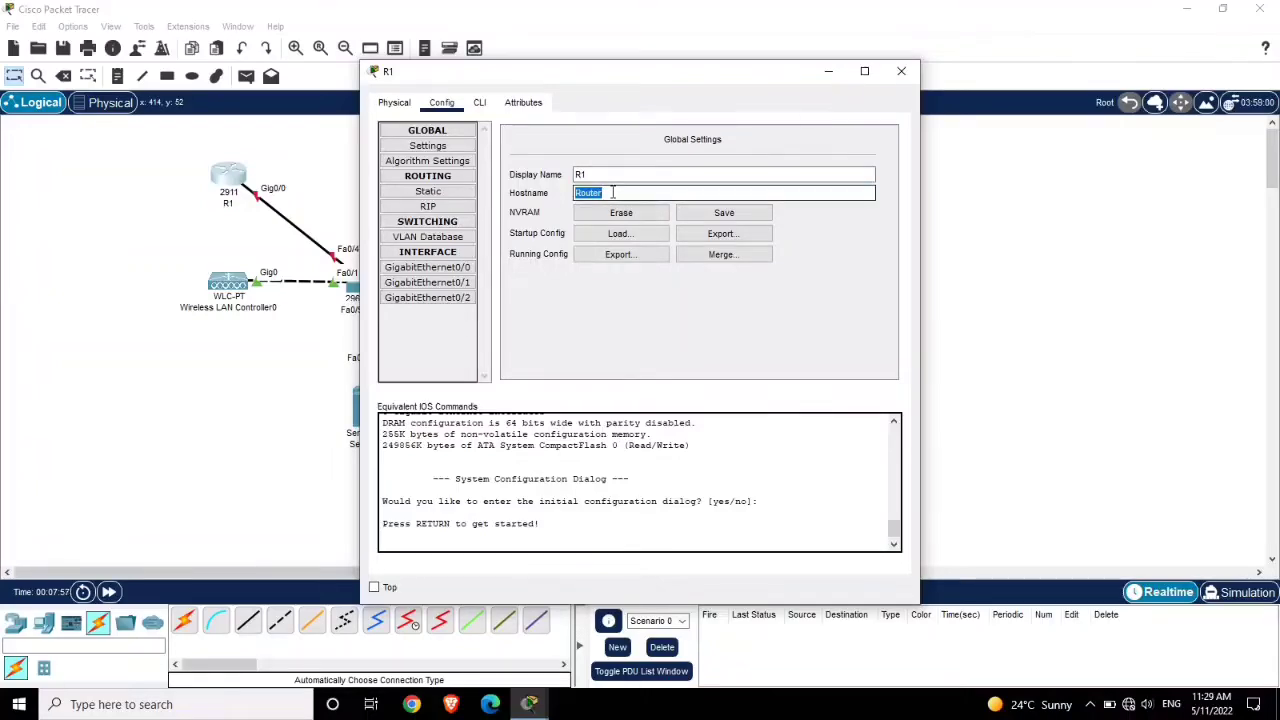
{"action": "type", "text": "R1"}
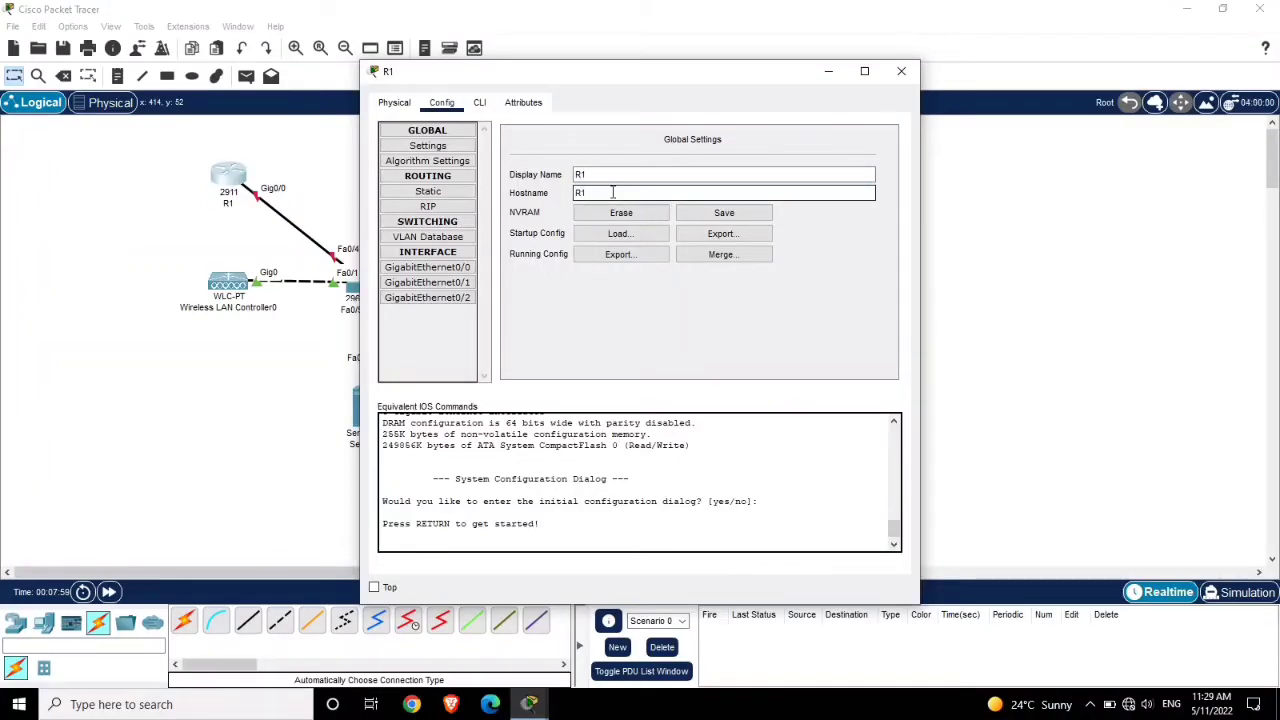
Turn on GigabitEthernet0/0 with IP 192.168.1.254 and mask 255.255.255.0.
{"action": "left_click", "coordinate": [445, 272]}
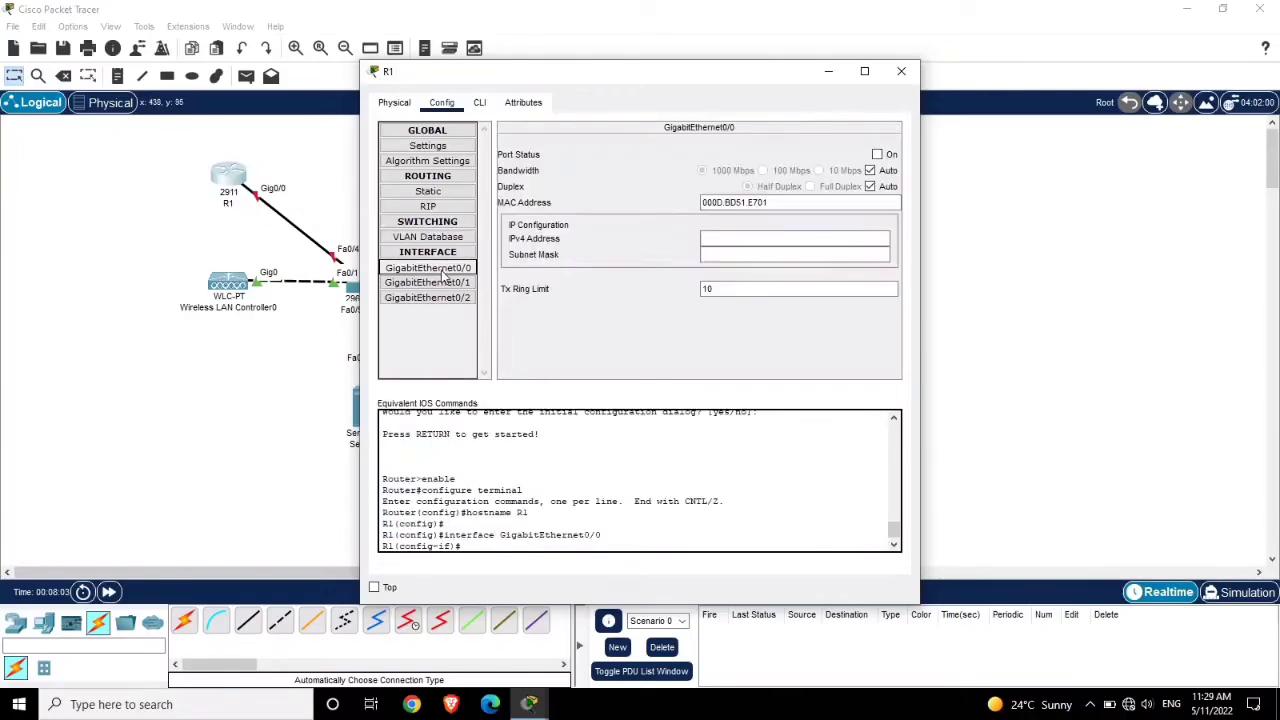
{"action": "left_click", "coordinate": [877, 156]}
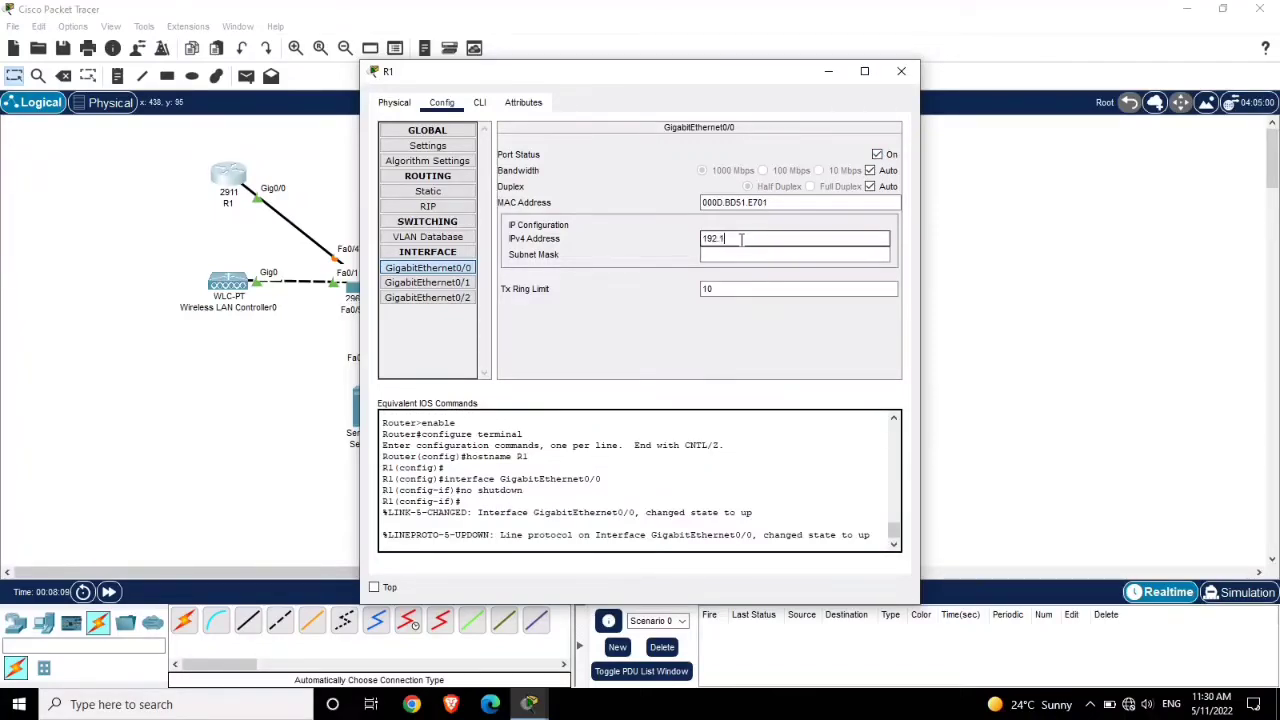
{"action": "left_click", "coordinate": [741, 238]}
{"action": "type", "text": "192.168.1.254"}
{"action": "left_click", "coordinate": [731, 255]}
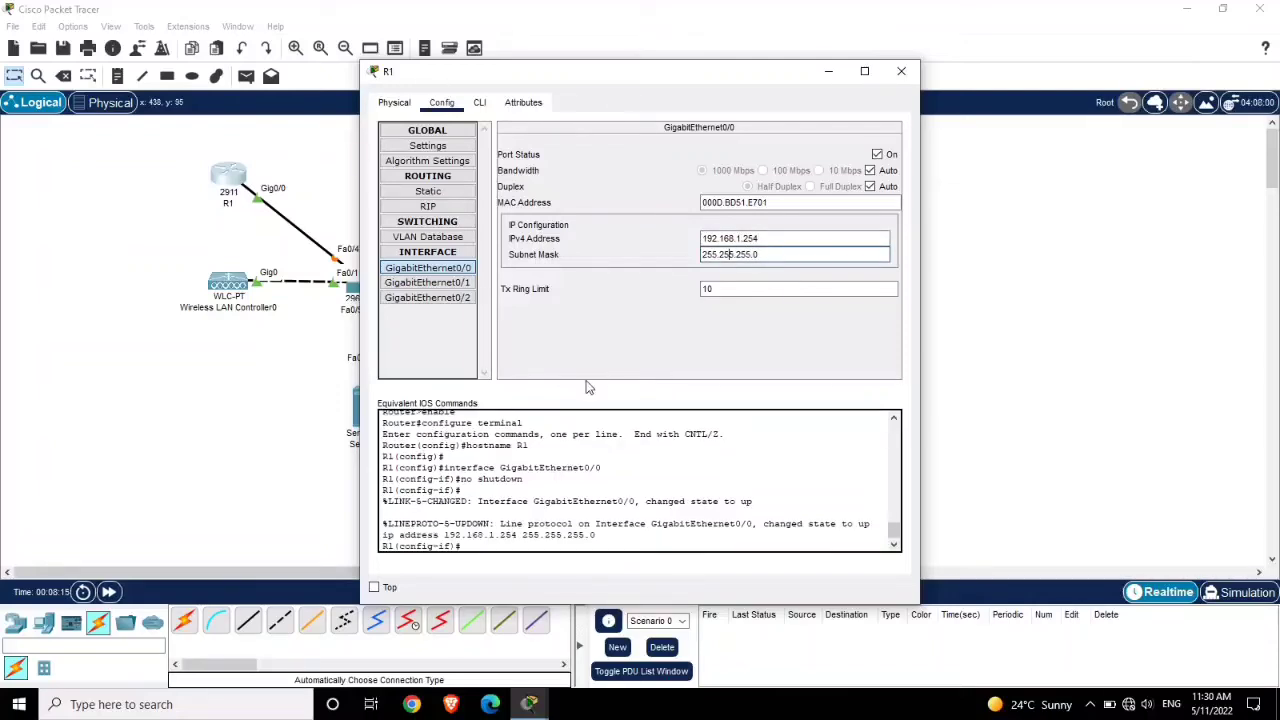
{"action": "left_click", "coordinate": [907, 83]}
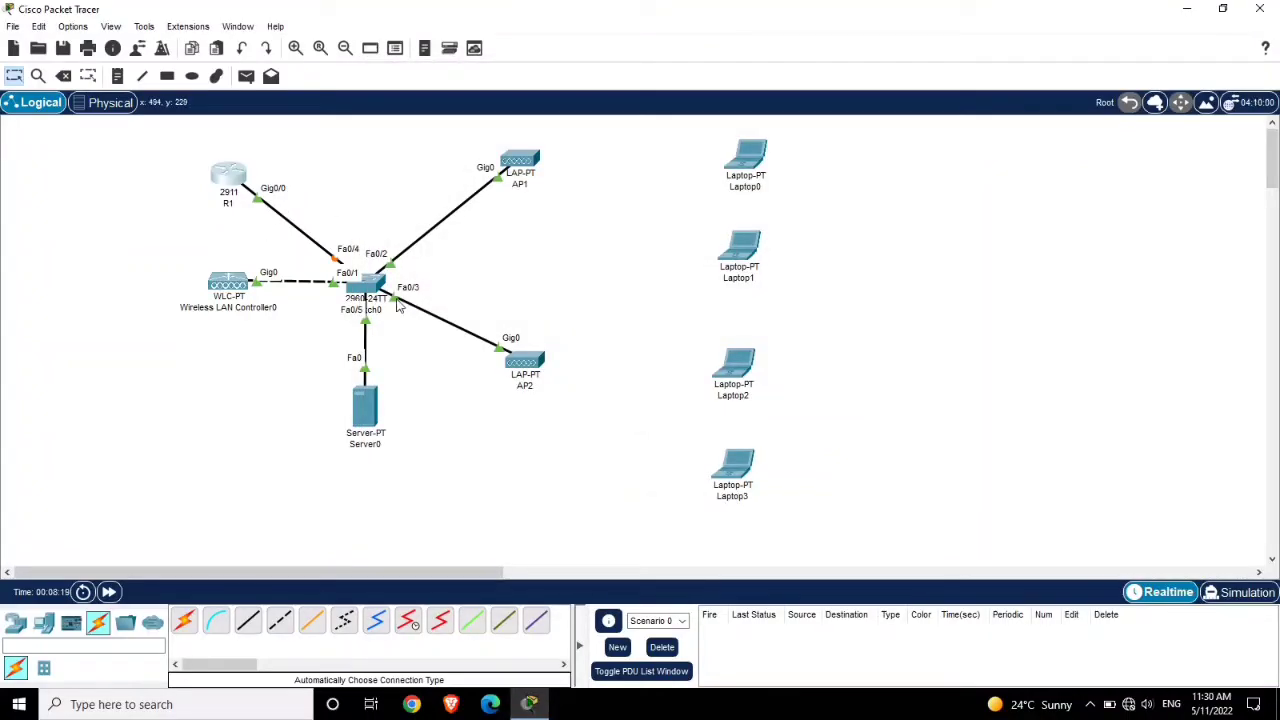
{"action": "left_click", "coordinate": [368, 406]}
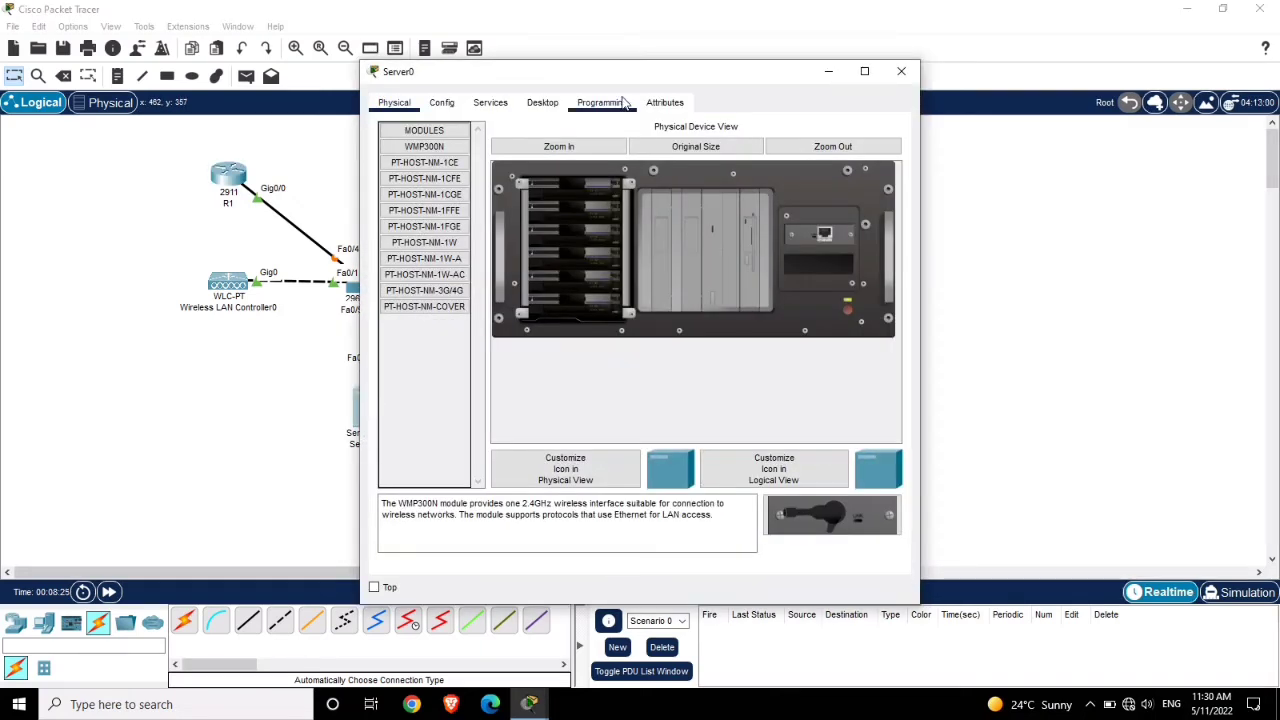
Rename the server Server1 with gateway 192.168.1.254 and DNS server 192.168.1.100.
{"action": "left_click", "coordinate": [443, 104]}
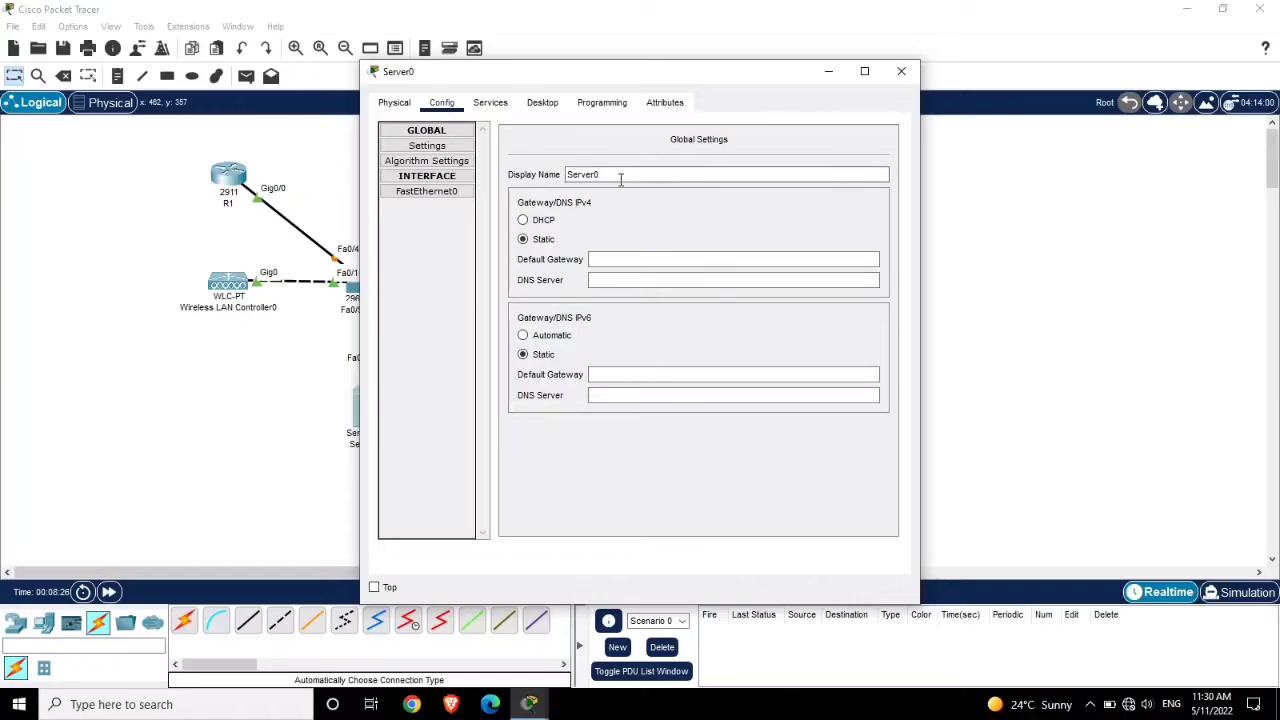
{"action": "type", "text": "1"}
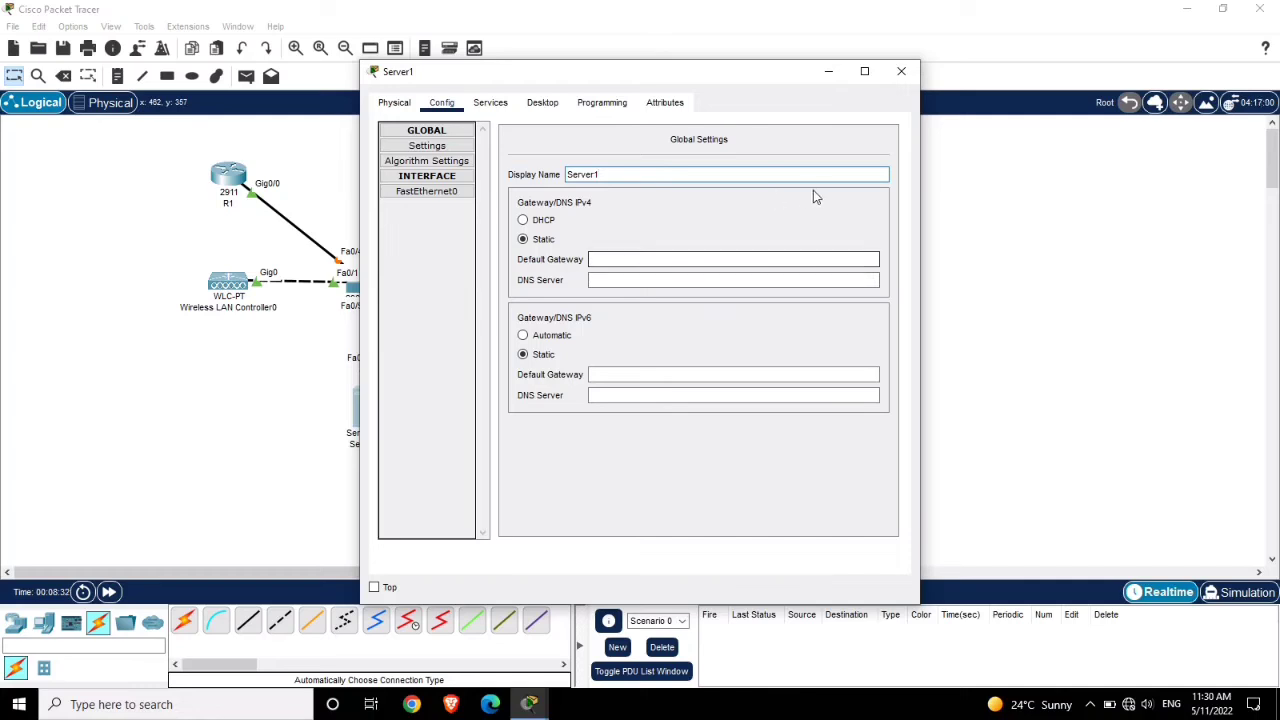
{"action": "left_click", "coordinate": [608, 259]}
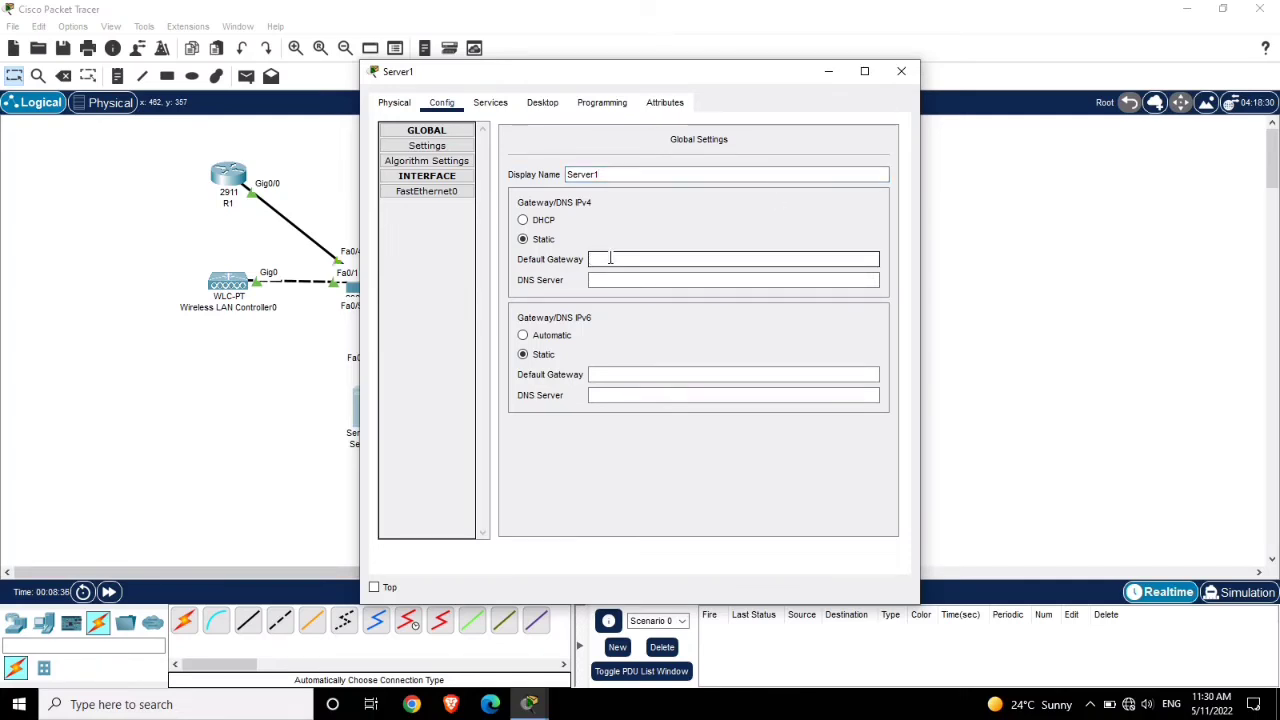
{"action": "type", "text": "192.168.1.254"}
{"action": "left_click", "coordinate": [607, 279]}
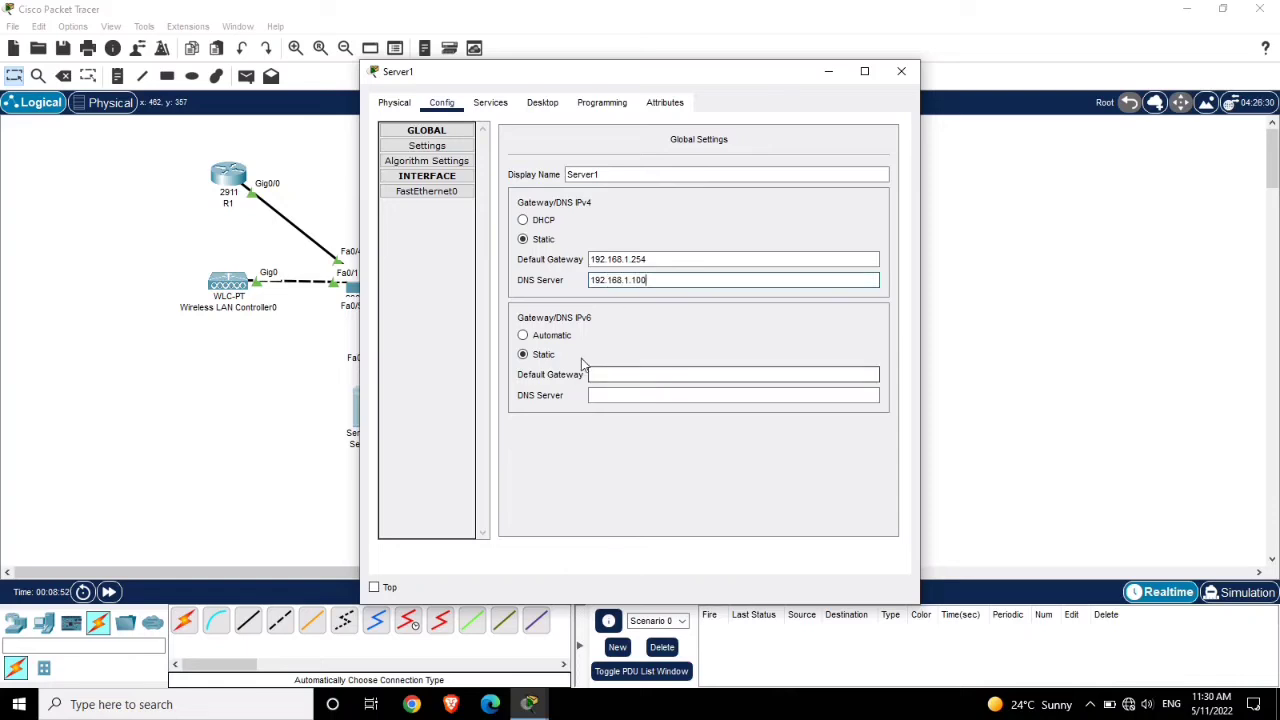
Give Server1 the static IP 192.168.1.100 with mask 255.255.255.0.
{"action": "left_click", "coordinate": [545, 106]}
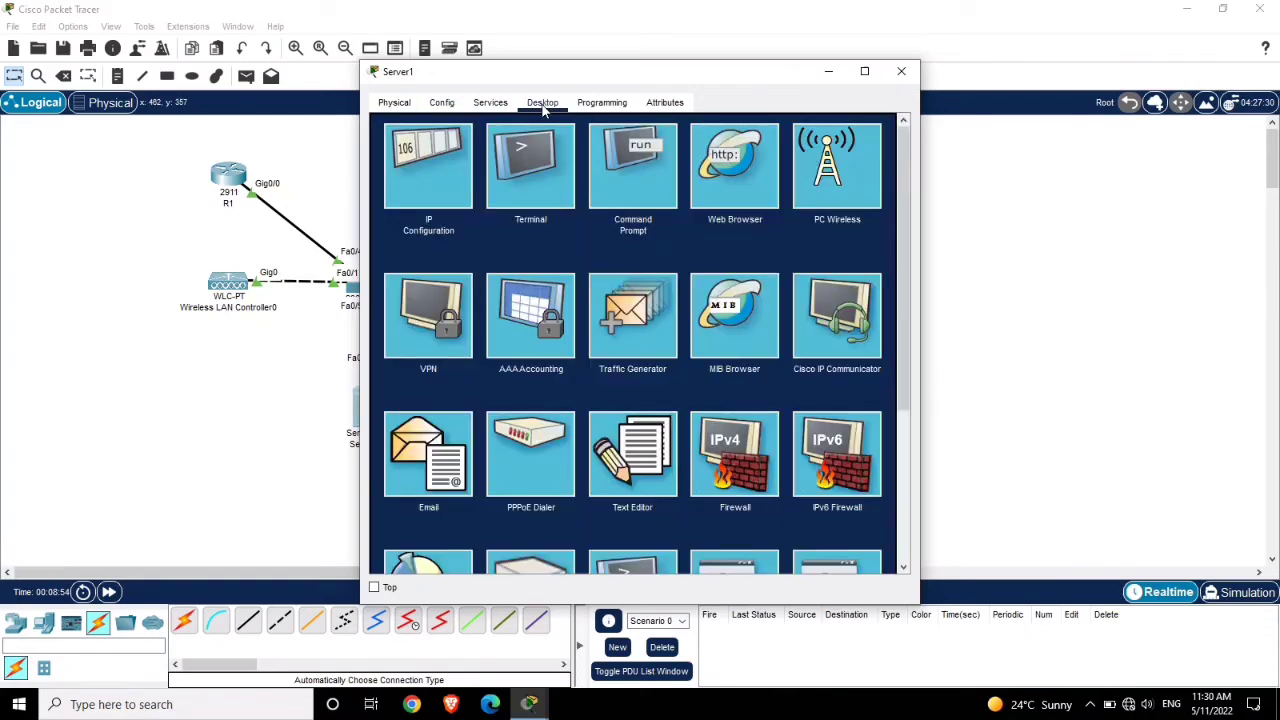
{"action": "left_click", "coordinate": [450, 175]}
{"action": "left_click", "coordinate": [578, 195]}
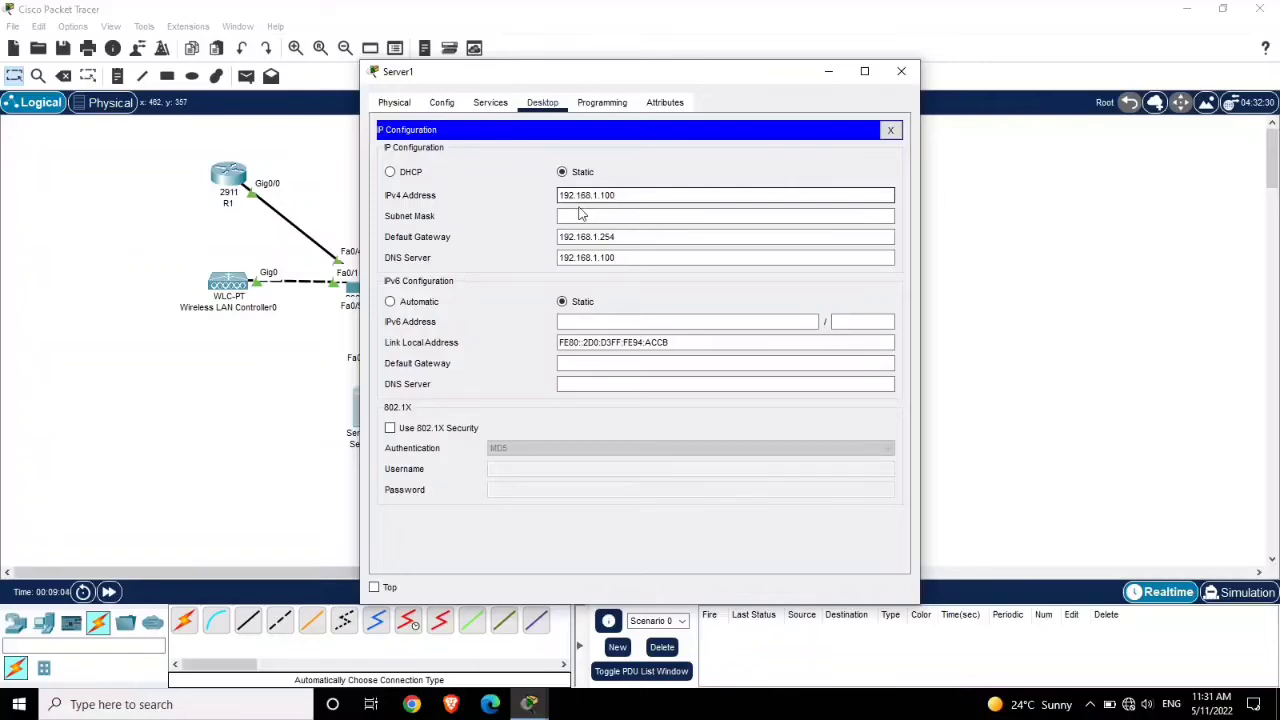
{"action": "left_click", "coordinate": [580, 215]}
{"action": "left_click", "coordinate": [634, 258]}
{"action": "left_click", "coordinate": [493, 104]}
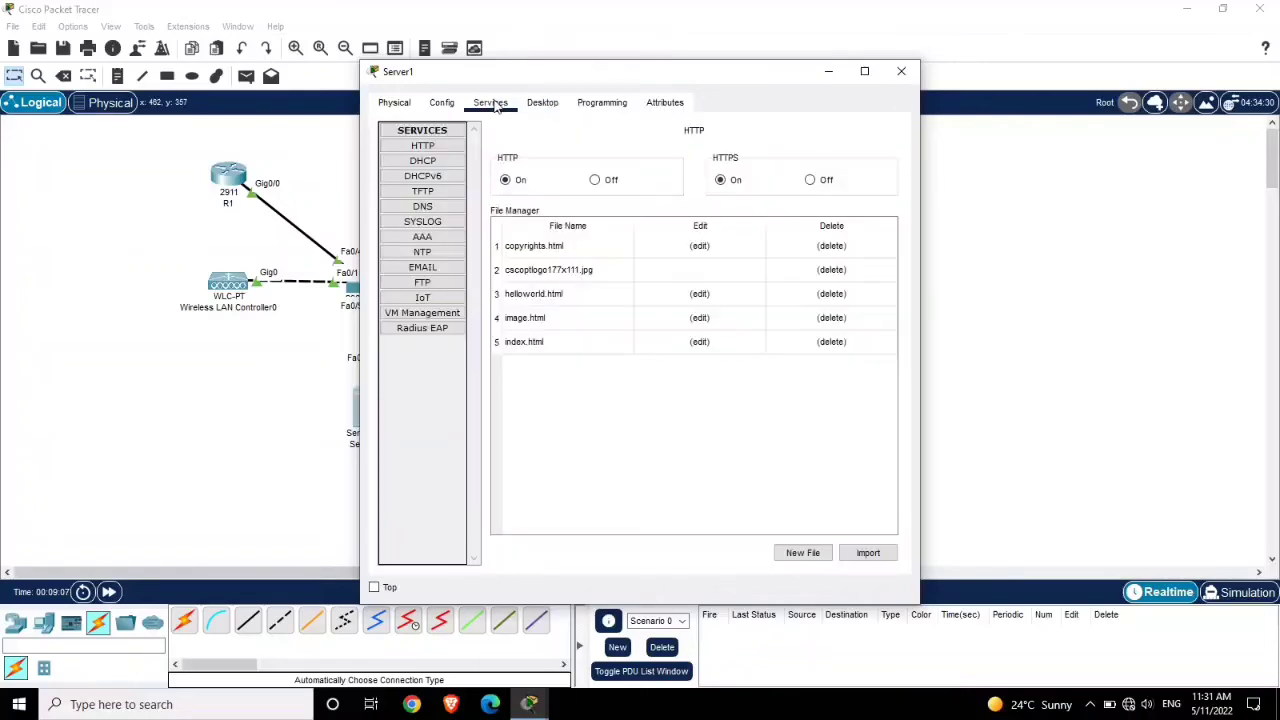
Add and save the DNS A record testdnsserver → 192.168.1.100, then close Server1.
{"action": "left_click", "coordinate": [425, 208]}
{"action": "left_click", "coordinate": [668, 204]}
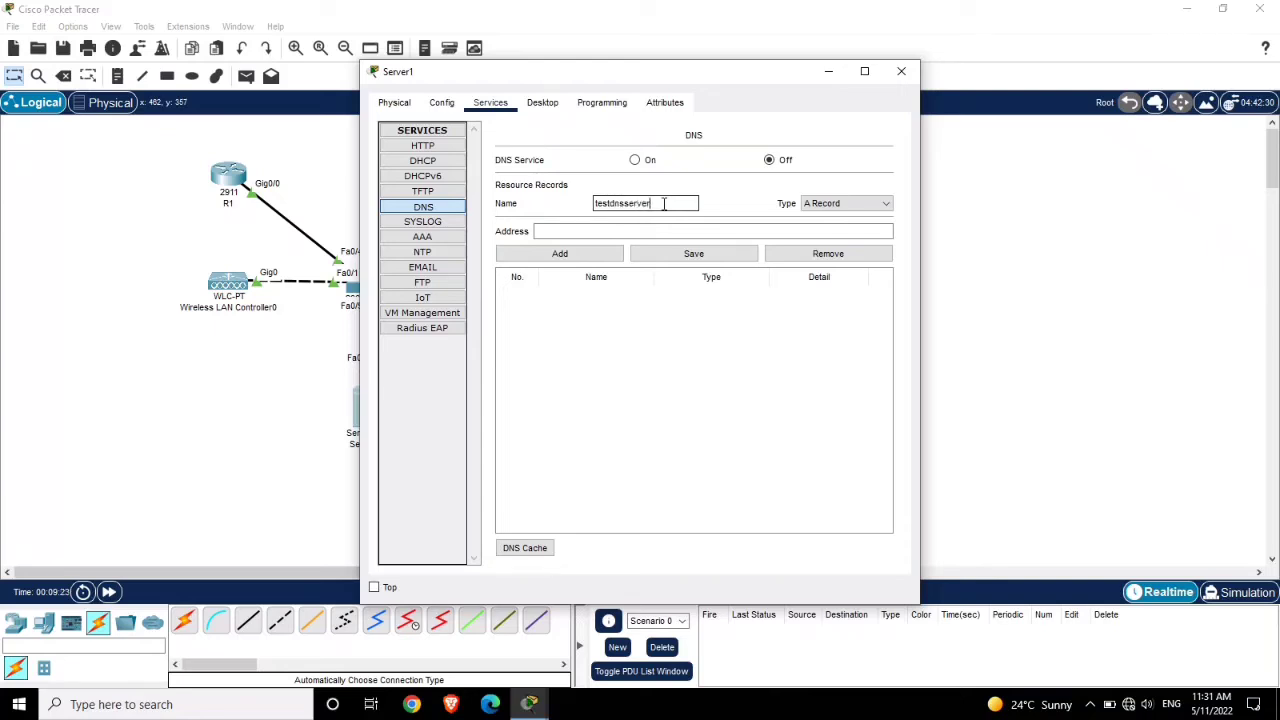
{"action": "left_click", "coordinate": [627, 231]}
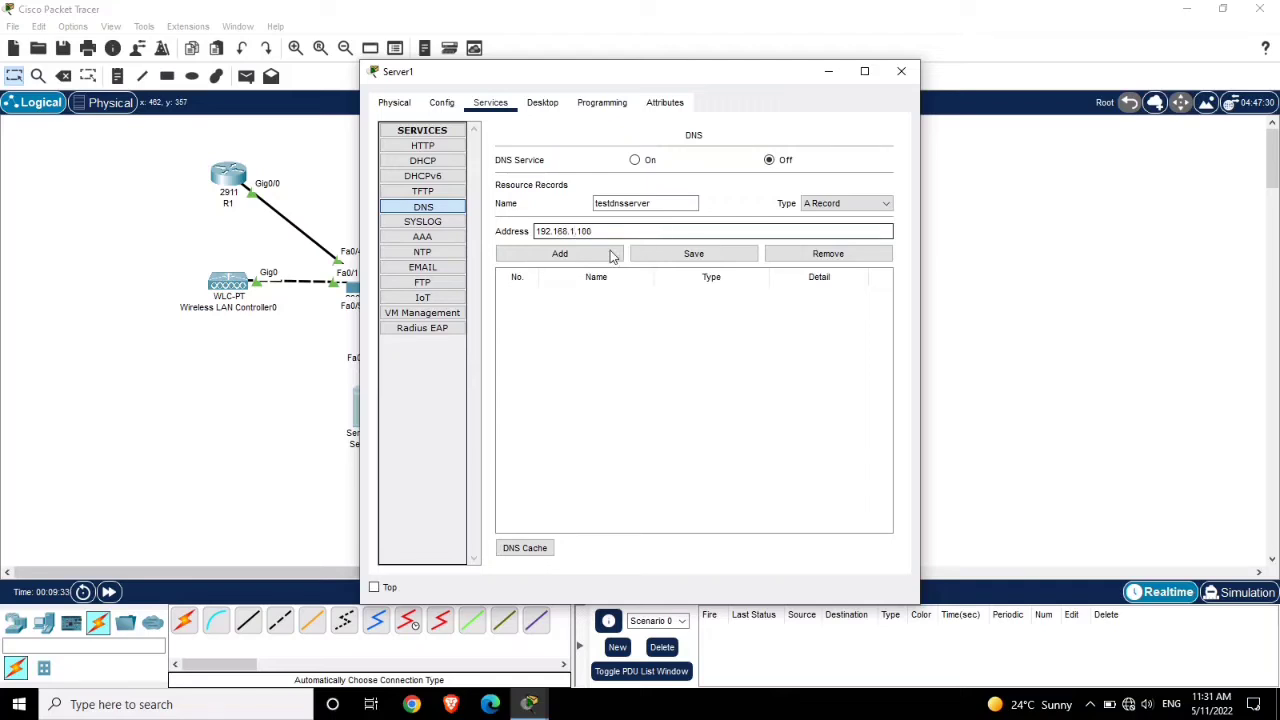
{"action": "left_click", "coordinate": [588, 256]}
{"action": "left_click", "coordinate": [650, 300]}
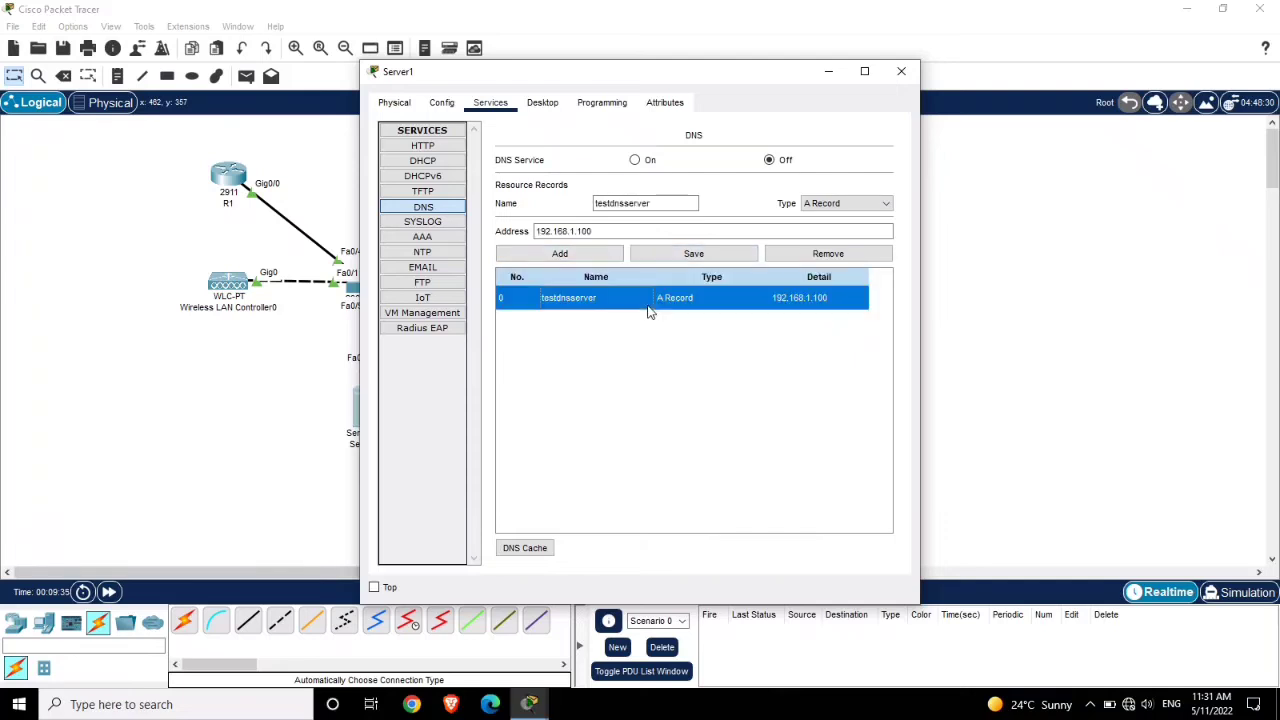
{"action": "left_click", "coordinate": [700, 255]}
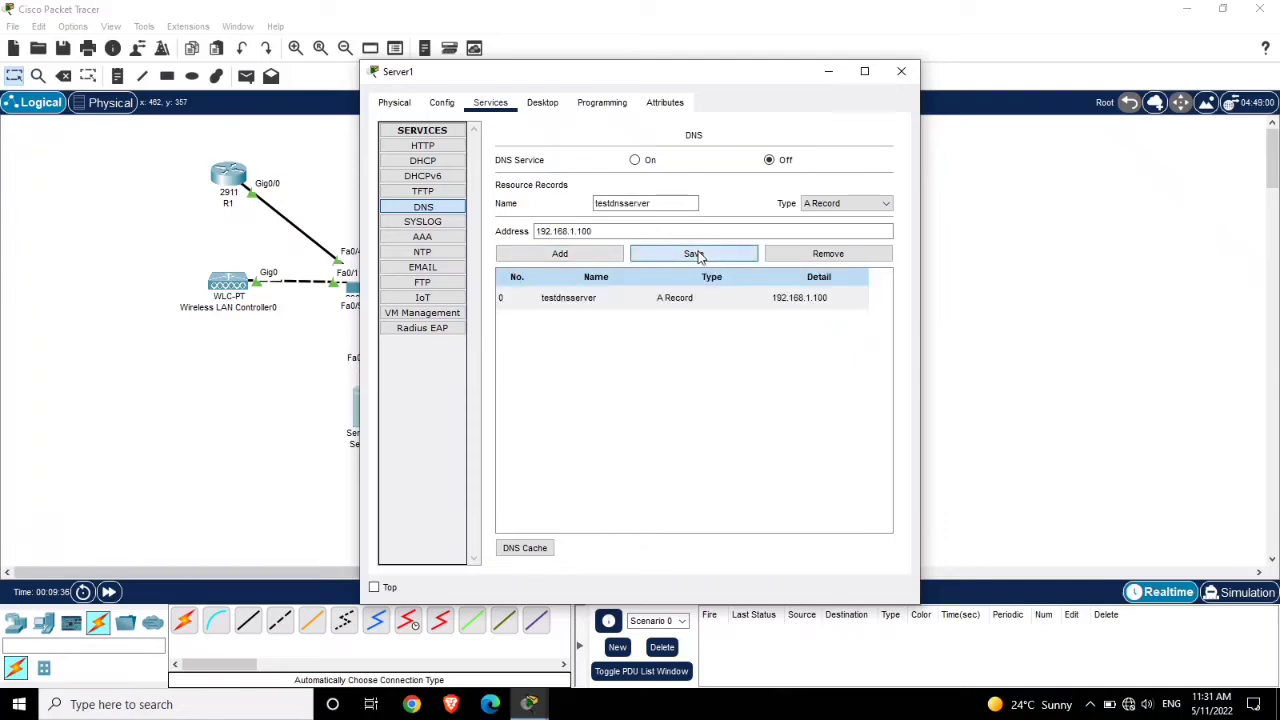
{"action": "left_click", "coordinate": [901, 71]}
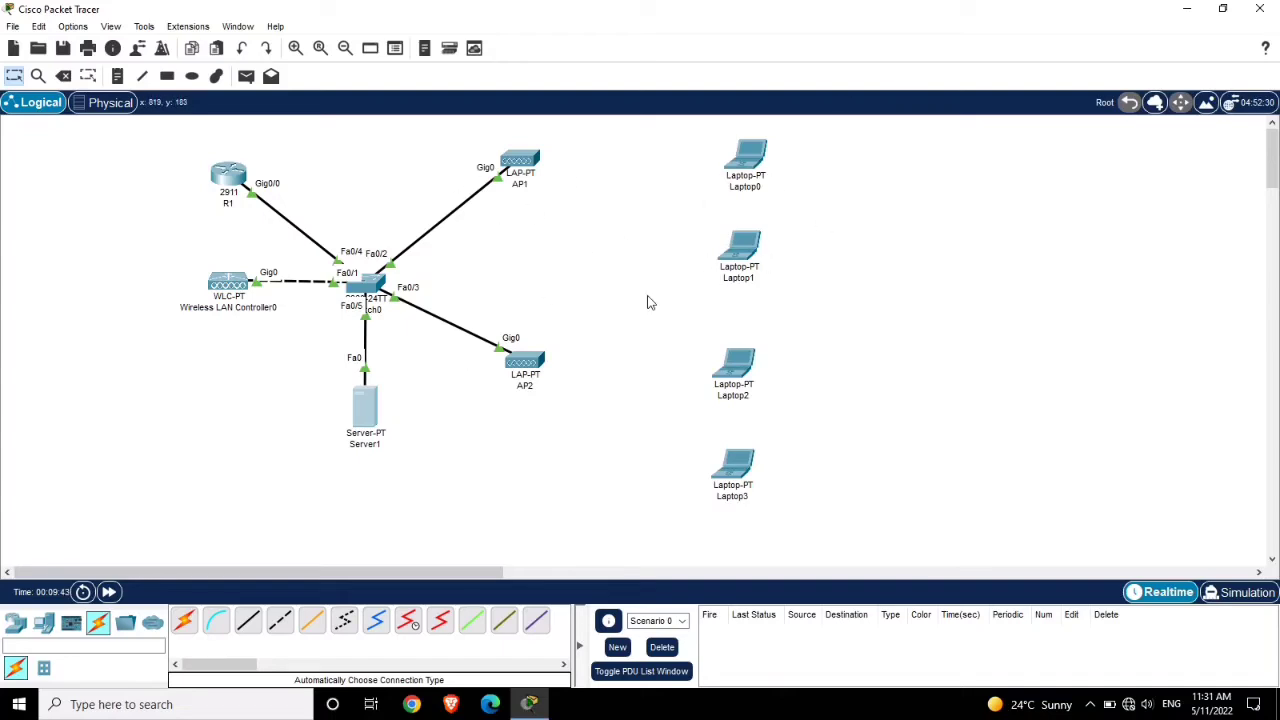
Pull Laptop0's module and replace Laptop1's original module with a WPC300N wireless card.
{"action": "left_click", "coordinate": [750, 163]}
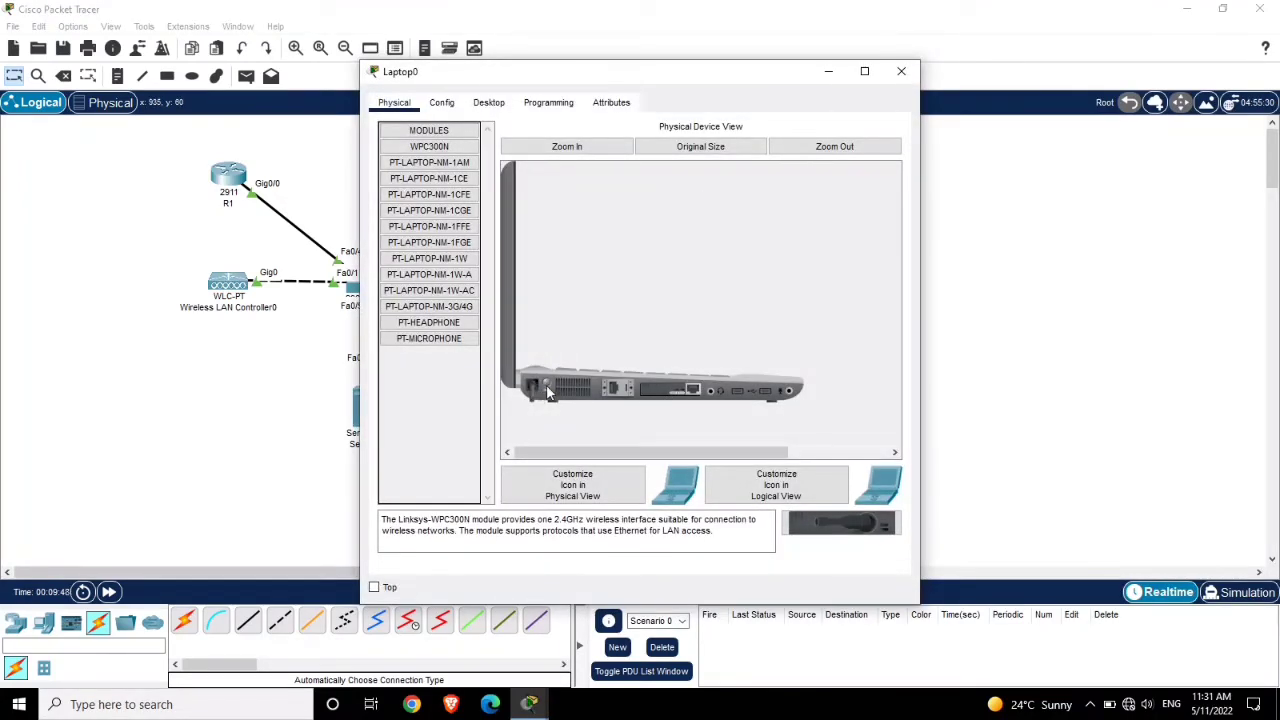
{"action": "mouse_move", "coordinate": [665, 390]}
{"action": "left_mouse_down"}
{"action": "mouse_move", "coordinate": [438, 200]}
{"action": "mouse_move", "coordinate": [440, 185]}
{"action": "mouse_move", "coordinate": [743, 334]}
{"action": "mouse_move", "coordinate": [672, 398]}
{"action": "left_mouse_up"}
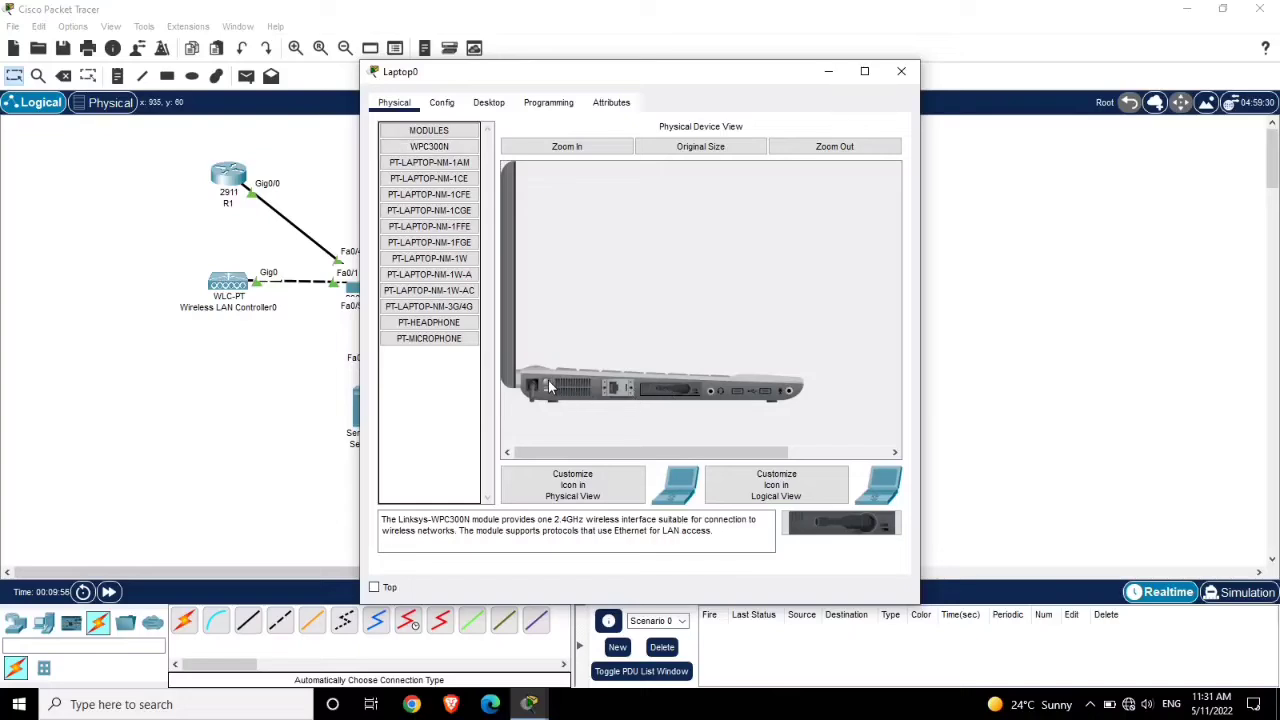
{"action": "left_click", "coordinate": [901, 71]}
{"action": "left_click", "coordinate": [740, 260]}
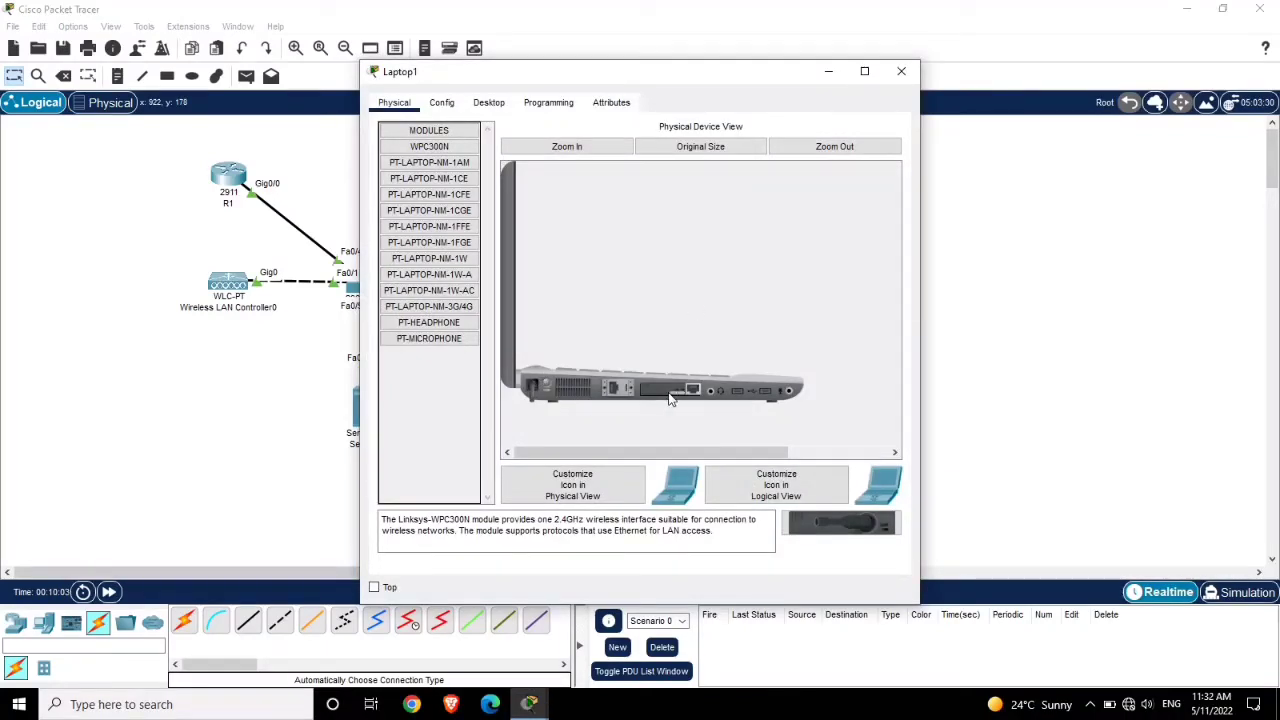
{"action": "left_click_drag", "start_coordinate": [540, 385], "coordinate": [430, 300]}
{"action": "left_click_drag", "start_coordinate": [430, 147], "coordinate": [662, 390]}
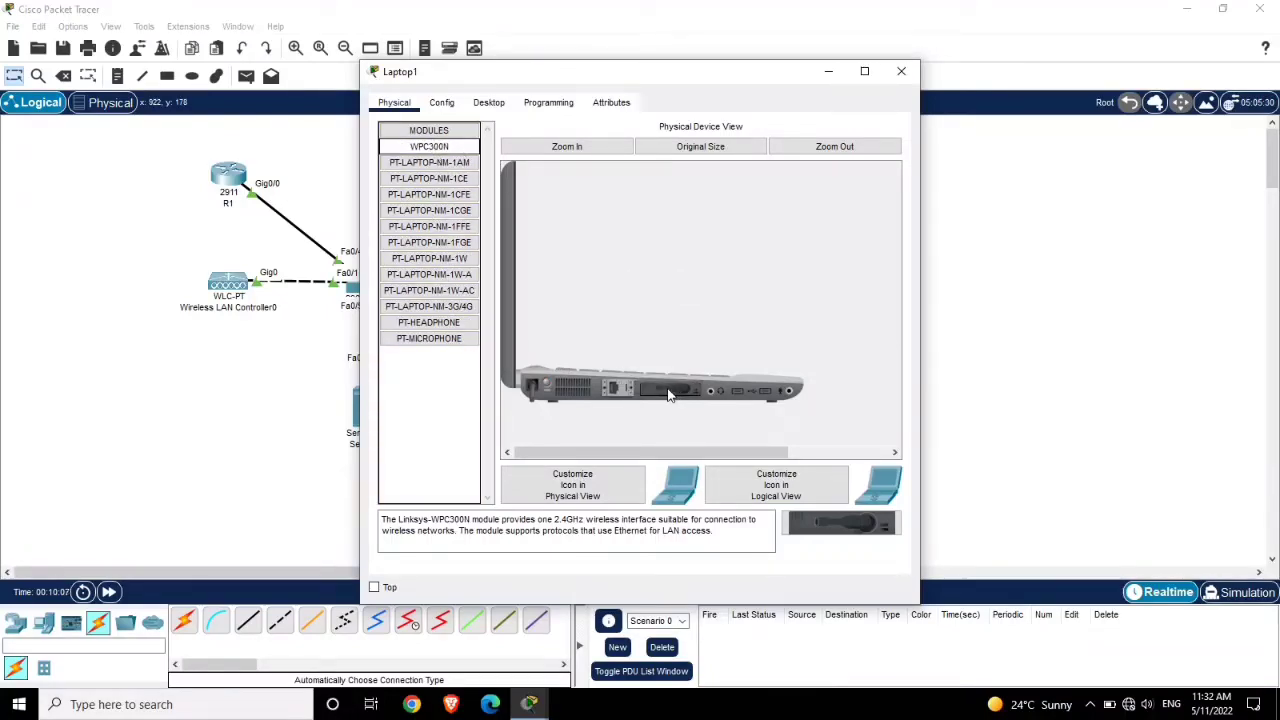
{"action": "left_click", "coordinate": [901, 71]}
Replace the original modules in Laptop2 and Laptop3 with WPC300N wireless cards.
{"action": "left_click", "coordinate": [734, 365]}
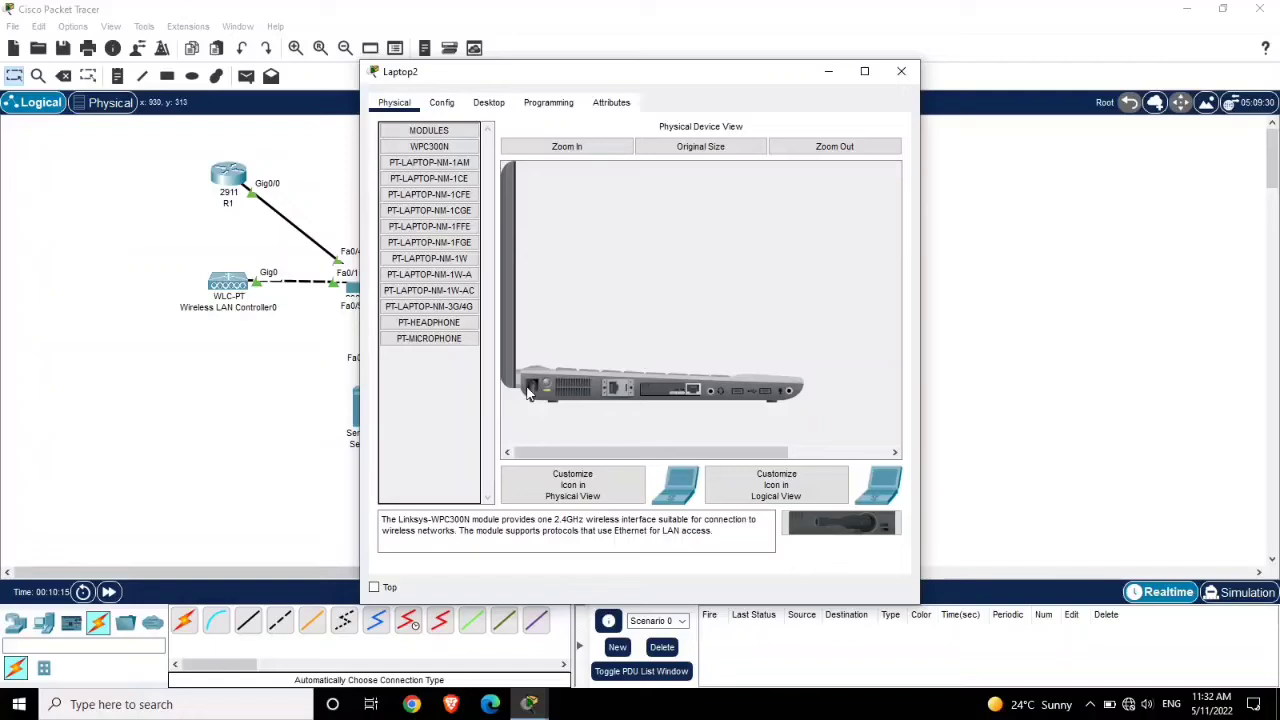
{"action": "left_click_drag", "start_coordinate": [680, 394], "coordinate": [430, 290]}
{"action": "left_click_drag", "start_coordinate": [430, 147], "coordinate": [690, 402]}
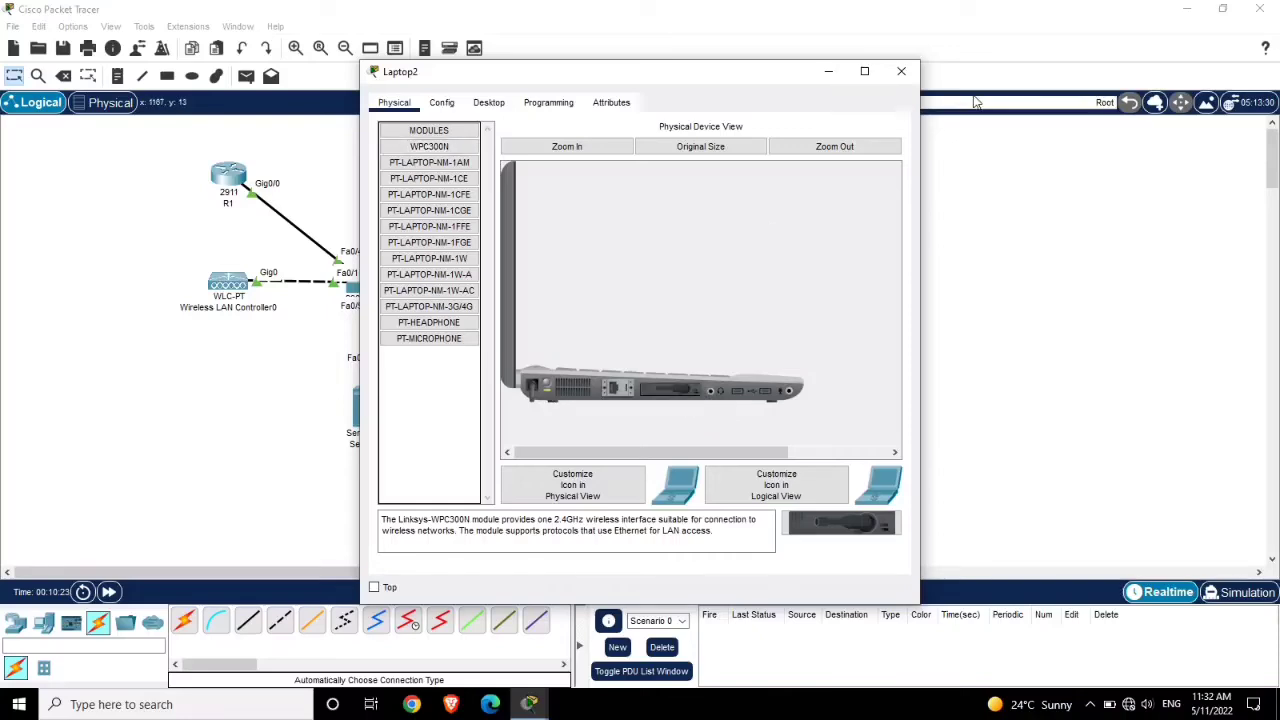
{"action": "left_click", "coordinate": [904, 74]}
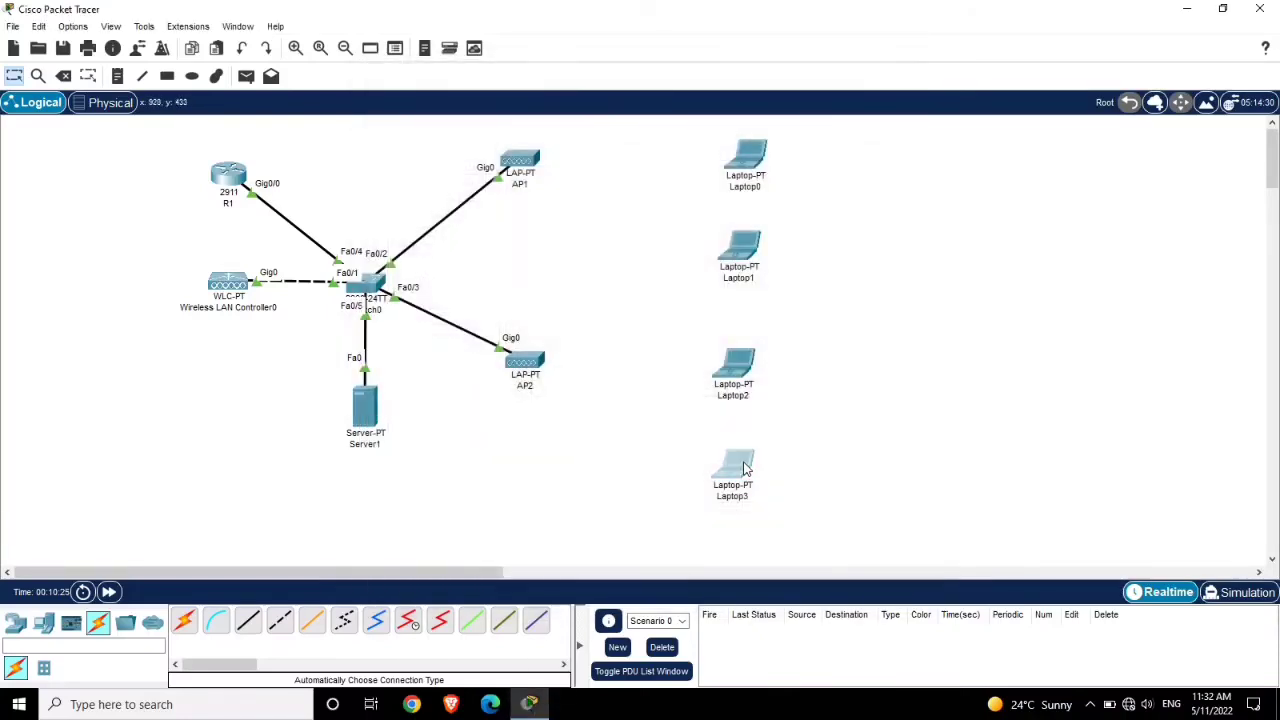
{"action": "left_click", "coordinate": [737, 462]}
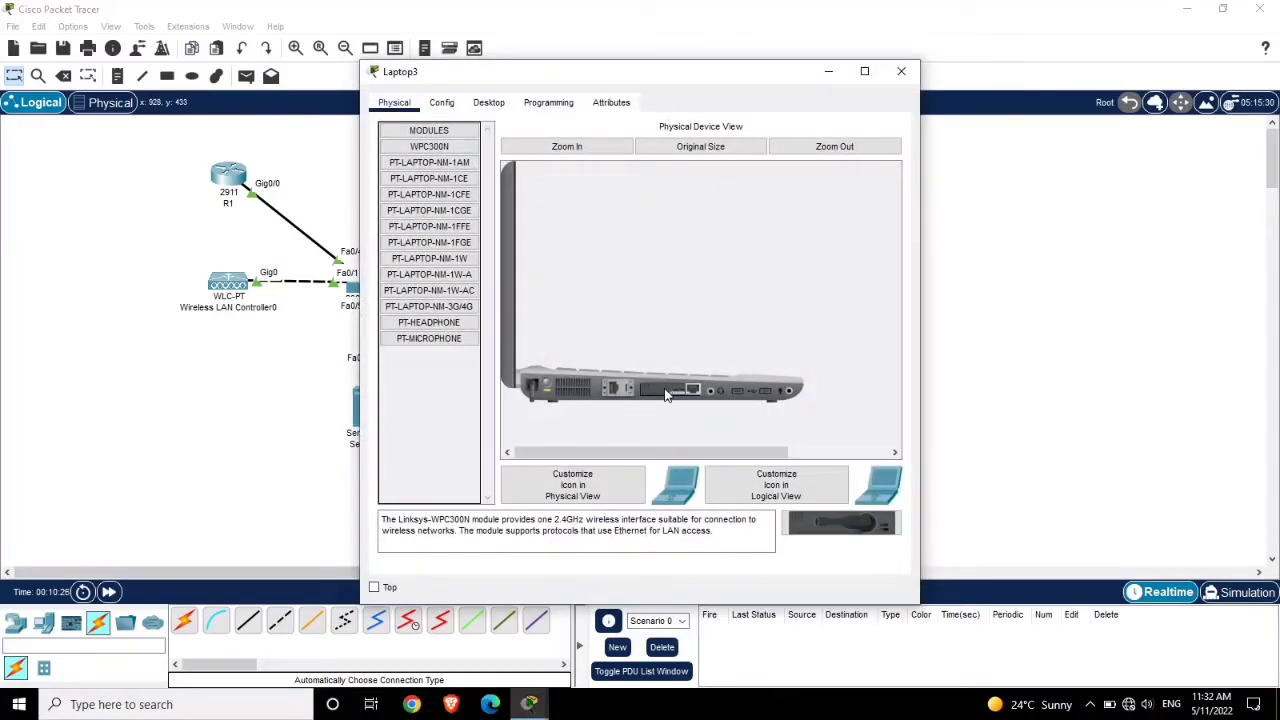
{"action": "left_click_drag", "start_coordinate": [678, 392], "coordinate": [425, 310]}
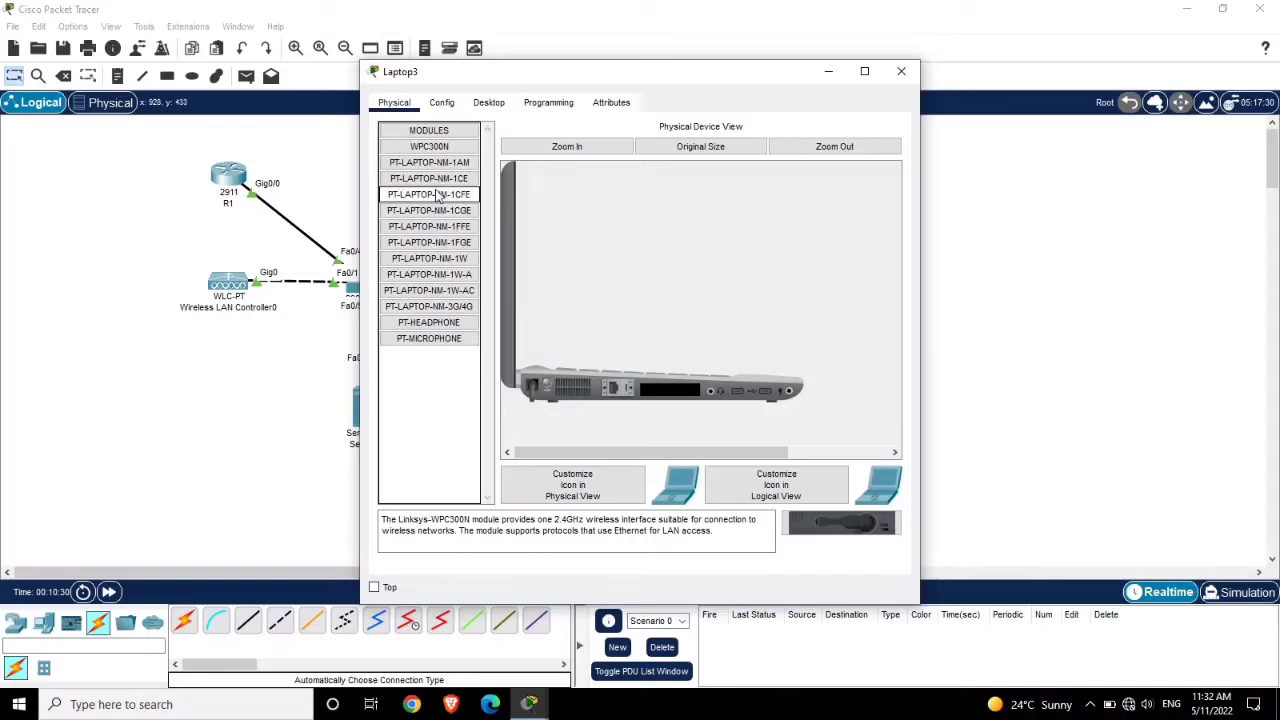
{"action": "left_click_drag", "start_coordinate": [437, 162], "coordinate": [677, 398]}
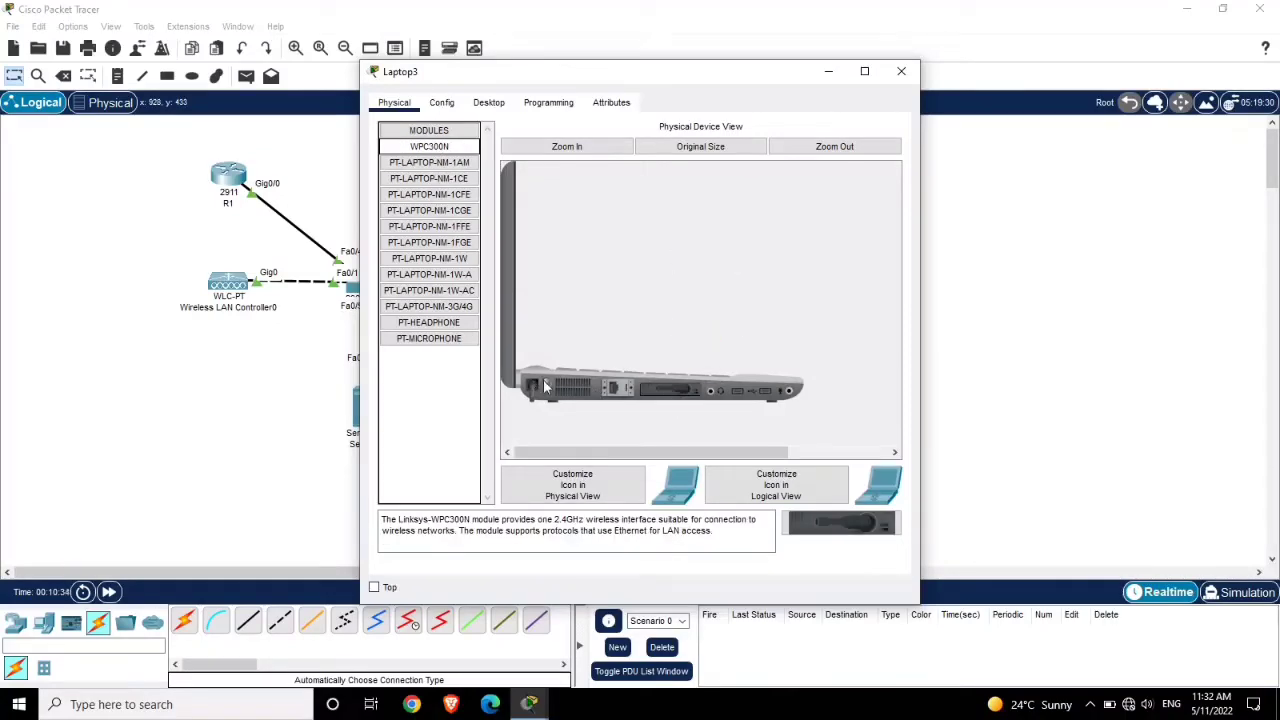
{"action": "left_click", "coordinate": [900, 73]}
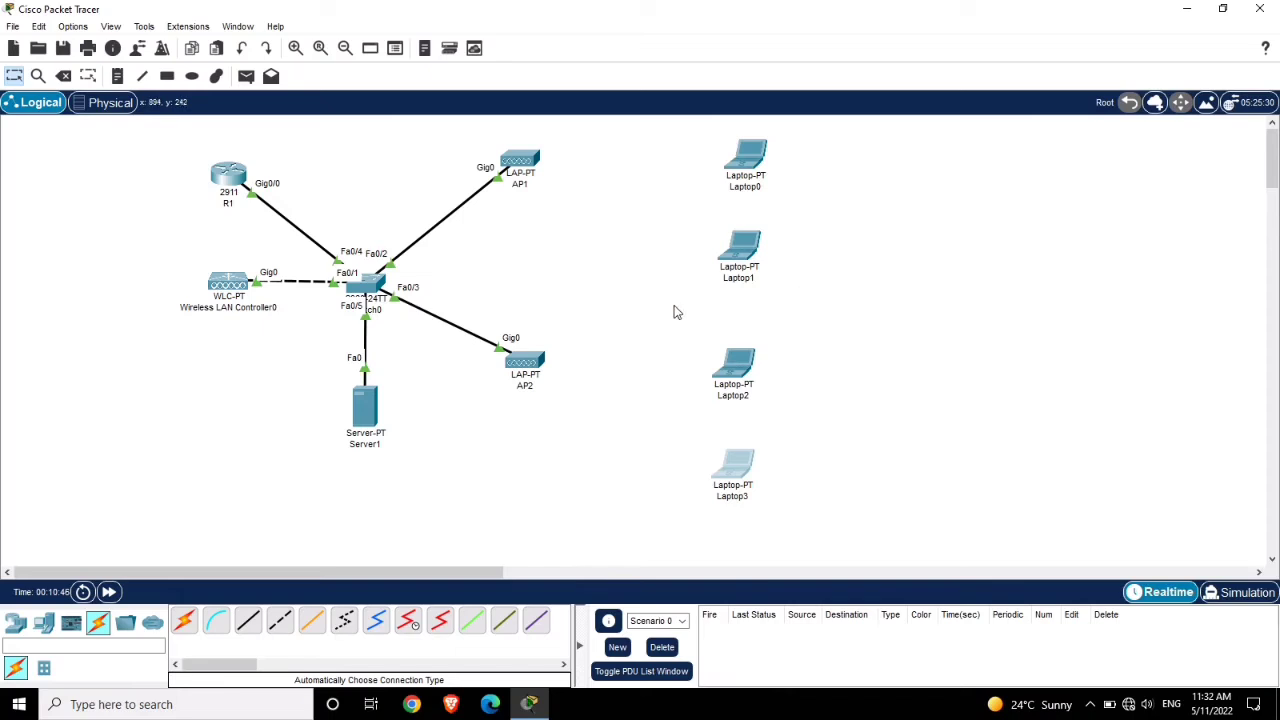
Change the controller's display name to WLC and set its DHCP service to On.
{"action": "left_click", "coordinate": [230, 284]}
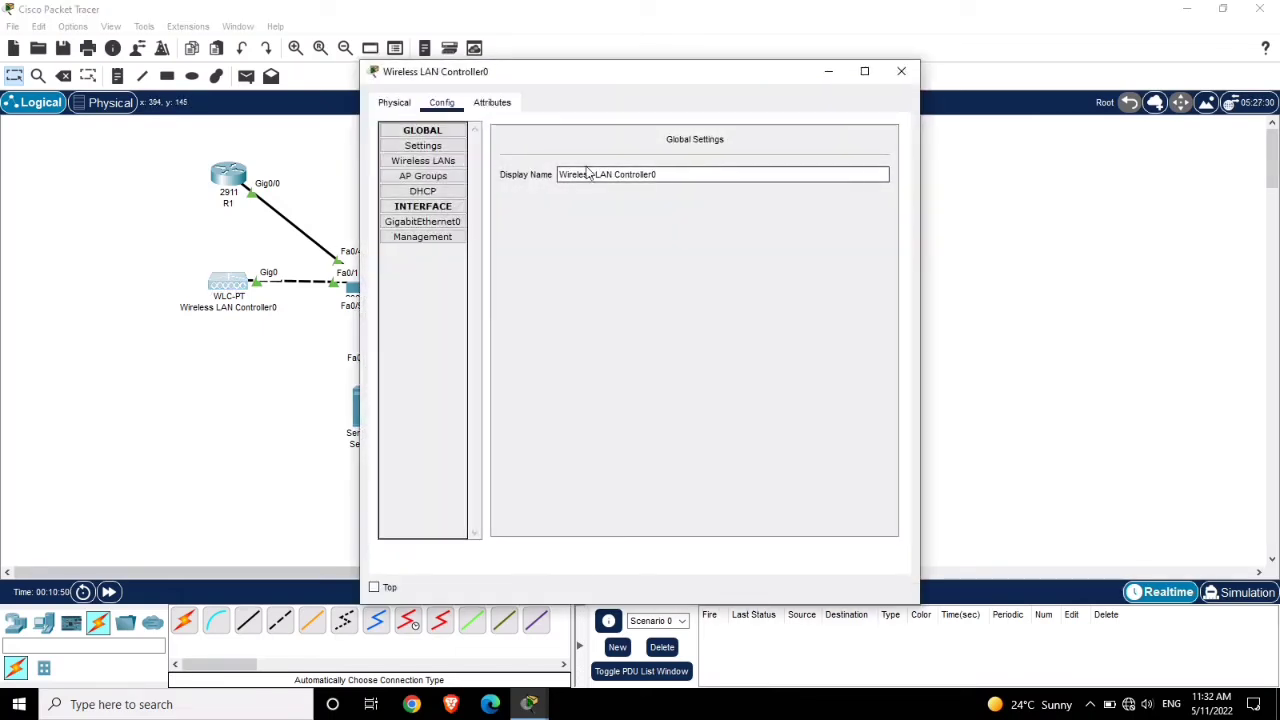
{"action": "left_click", "coordinate": [725, 174]}
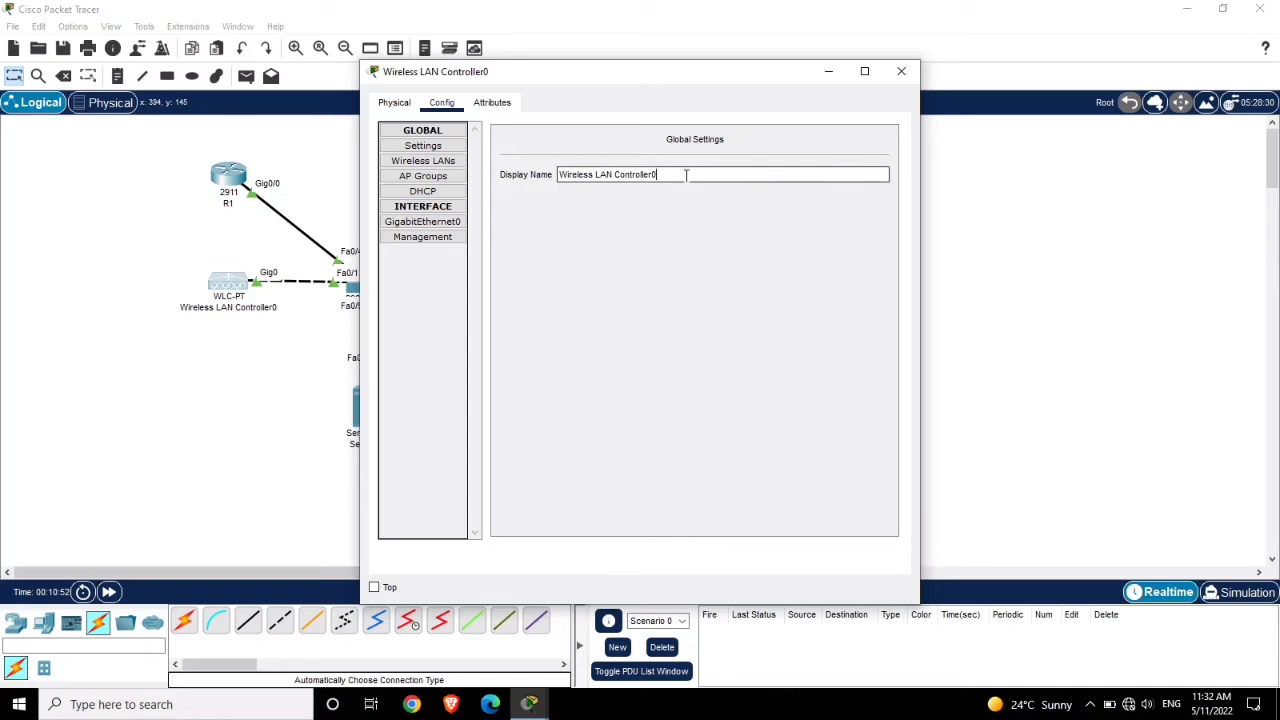
{"action": "triple_click", "coordinate": [686, 175]}
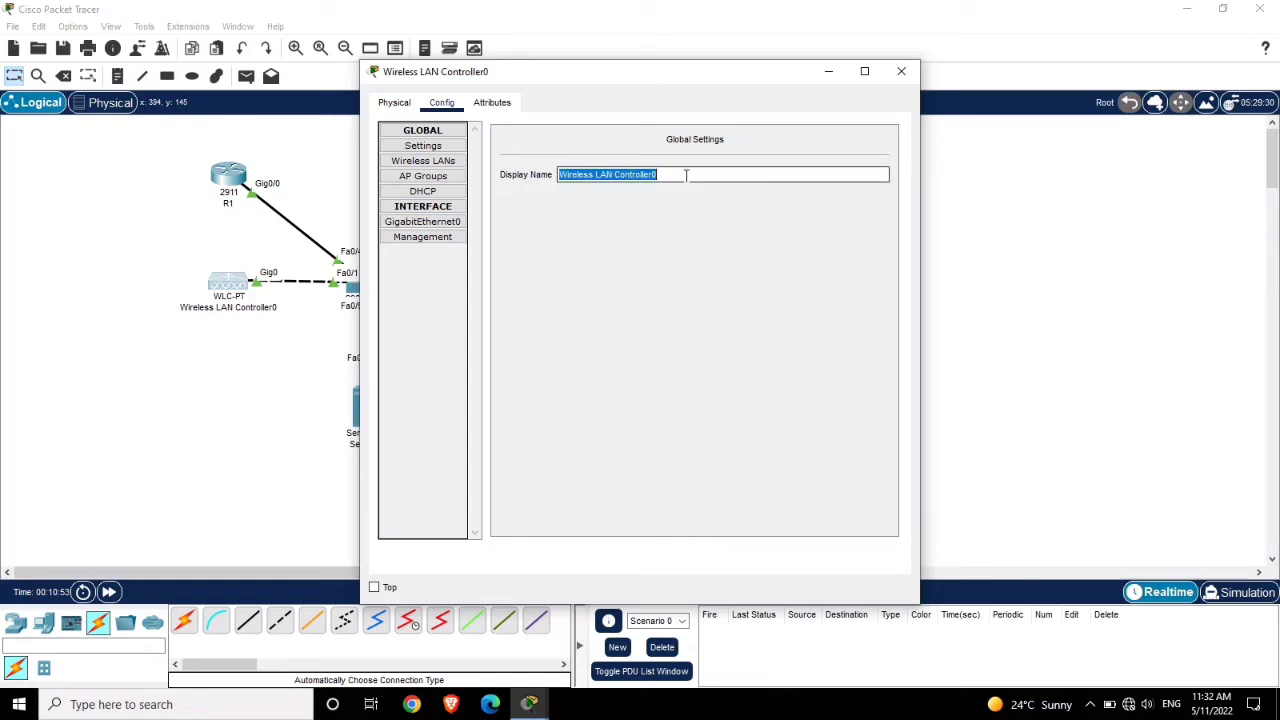
{"action": "type", "text": "WLC"}
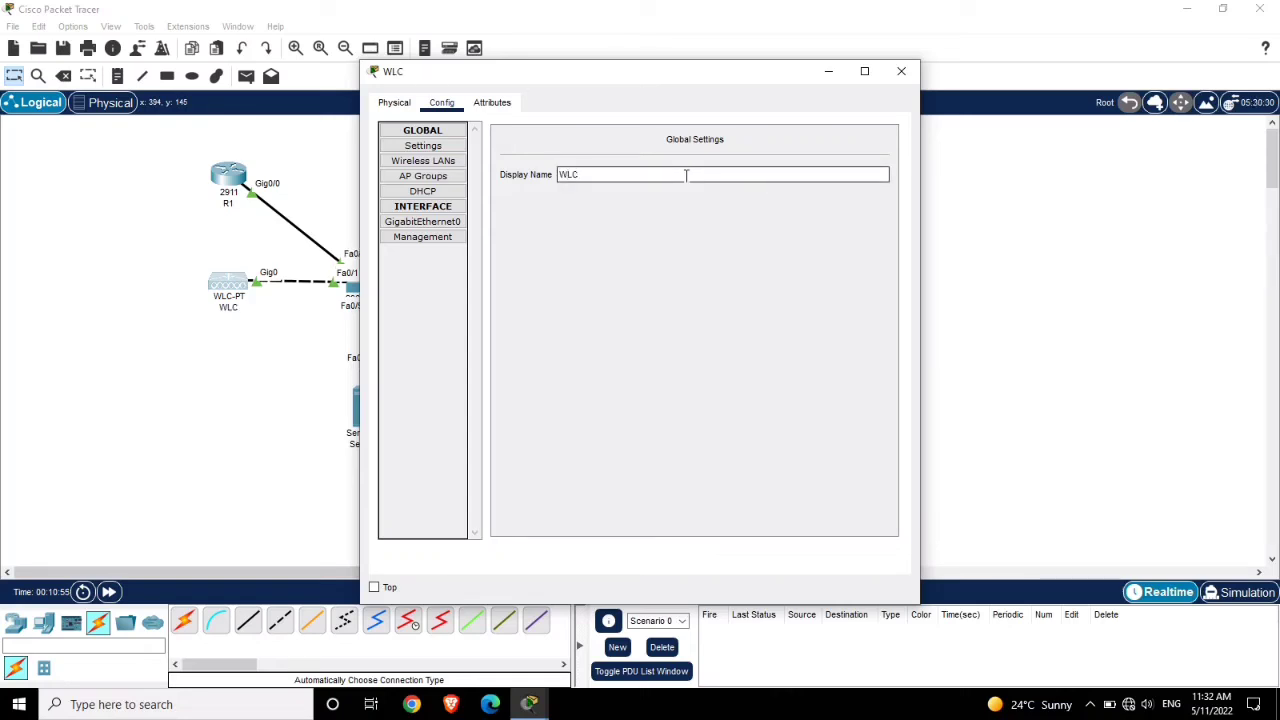
{"action": "left_click", "coordinate": [444, 192]}
{"action": "left_click", "coordinate": [738, 162]}
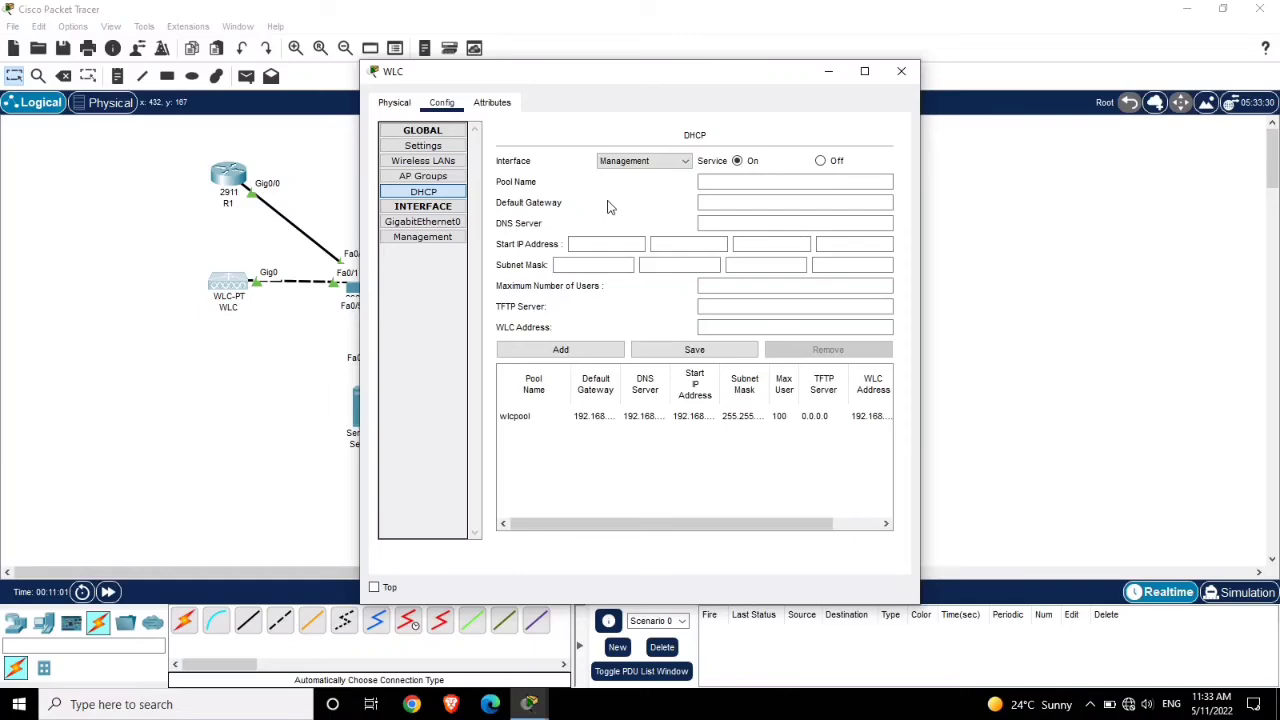
{"action": "left_click", "coordinate": [901, 71]}
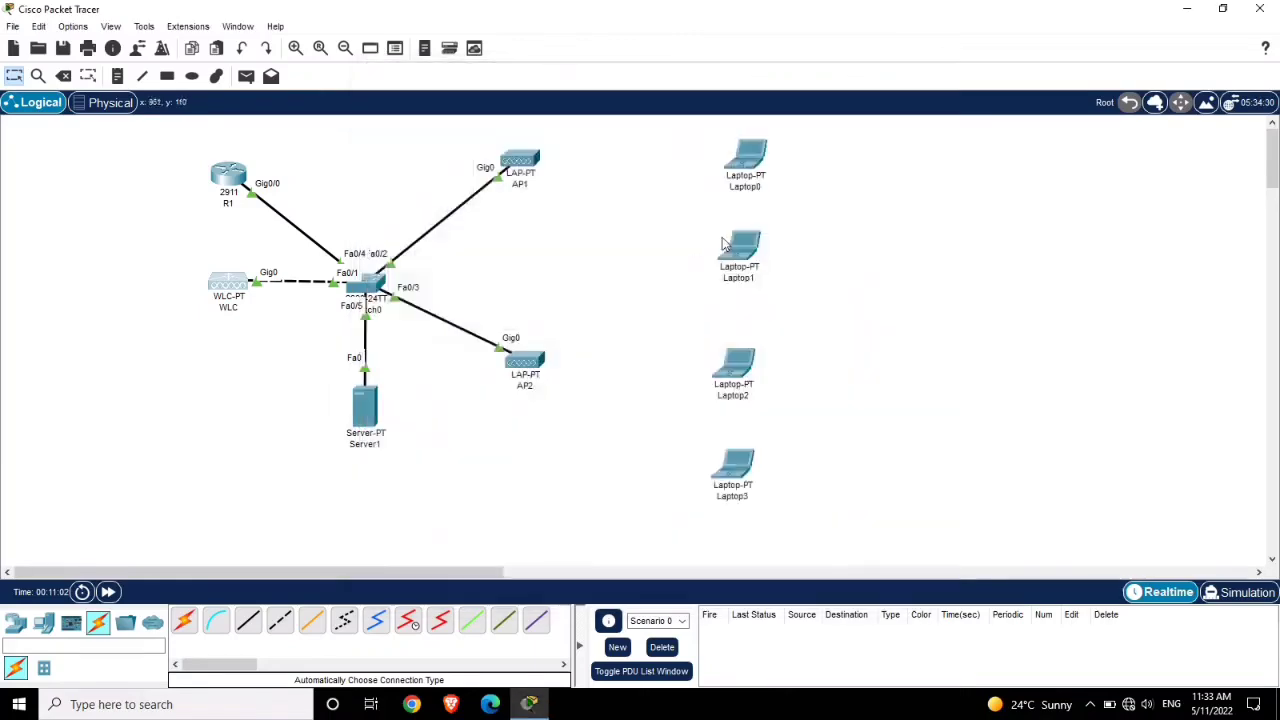
Open Laptop0's PC Wireless client and select the AP1 network from the available list.
{"action": "left_click", "coordinate": [745, 162]}
{"action": "left_click", "coordinate": [495, 104]}
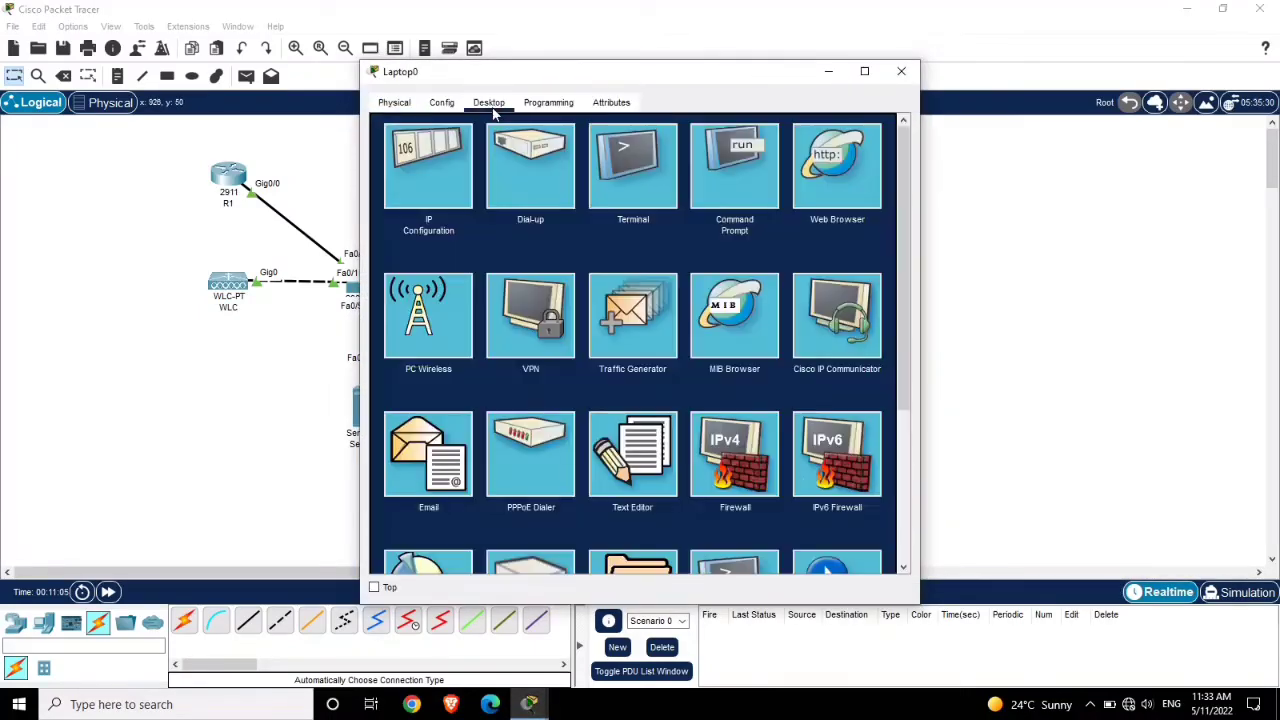
{"action": "left_click", "coordinate": [415, 322]}
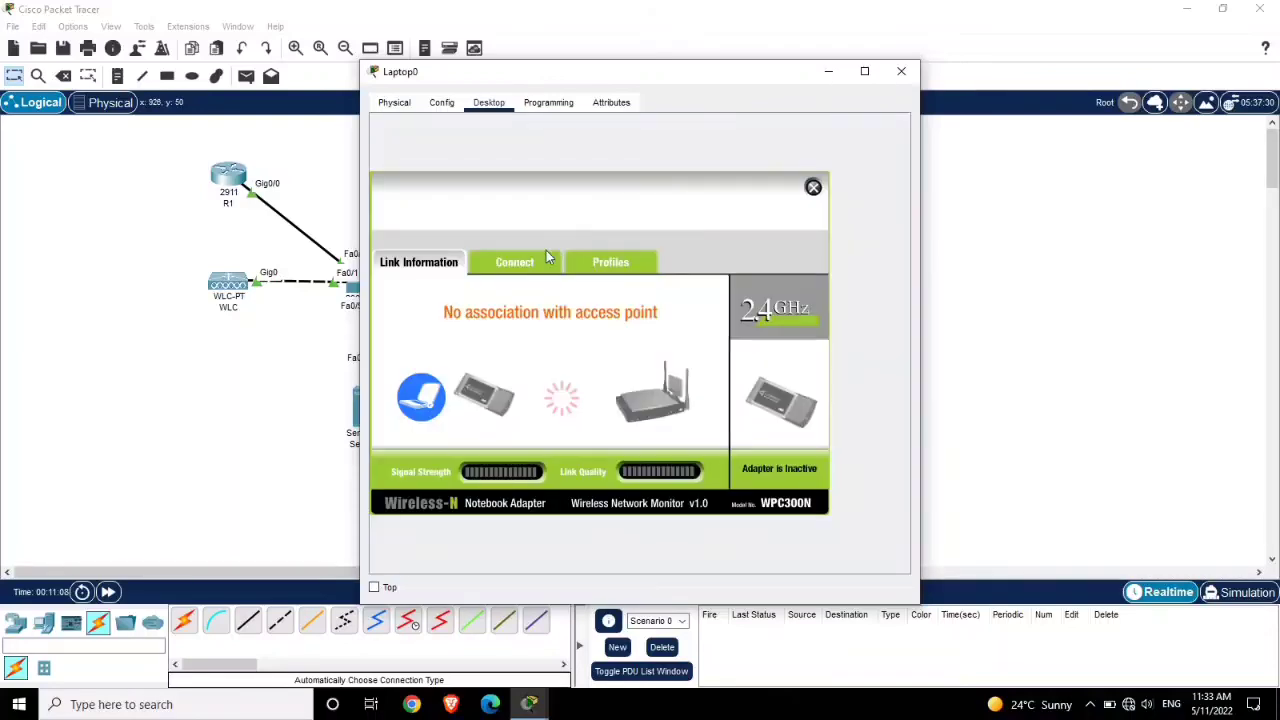
{"action": "left_click", "coordinate": [515, 264]}
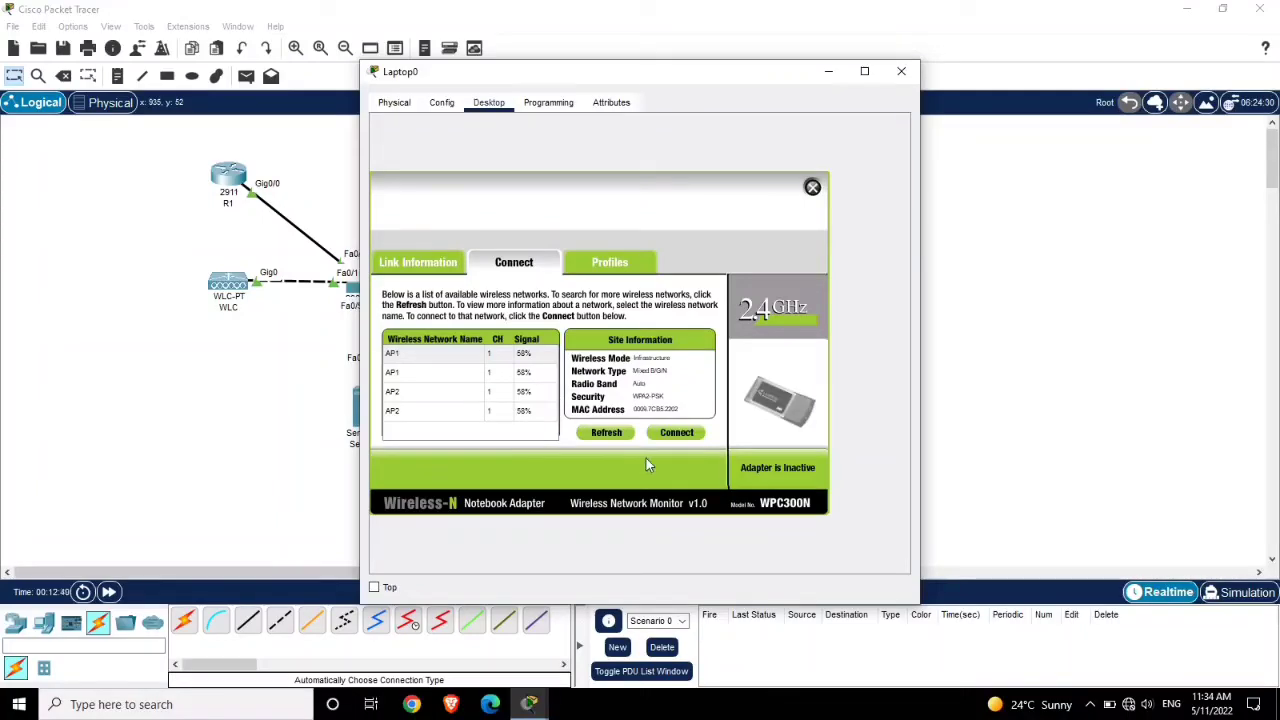
{"action": "left_click", "coordinate": [416, 360]}
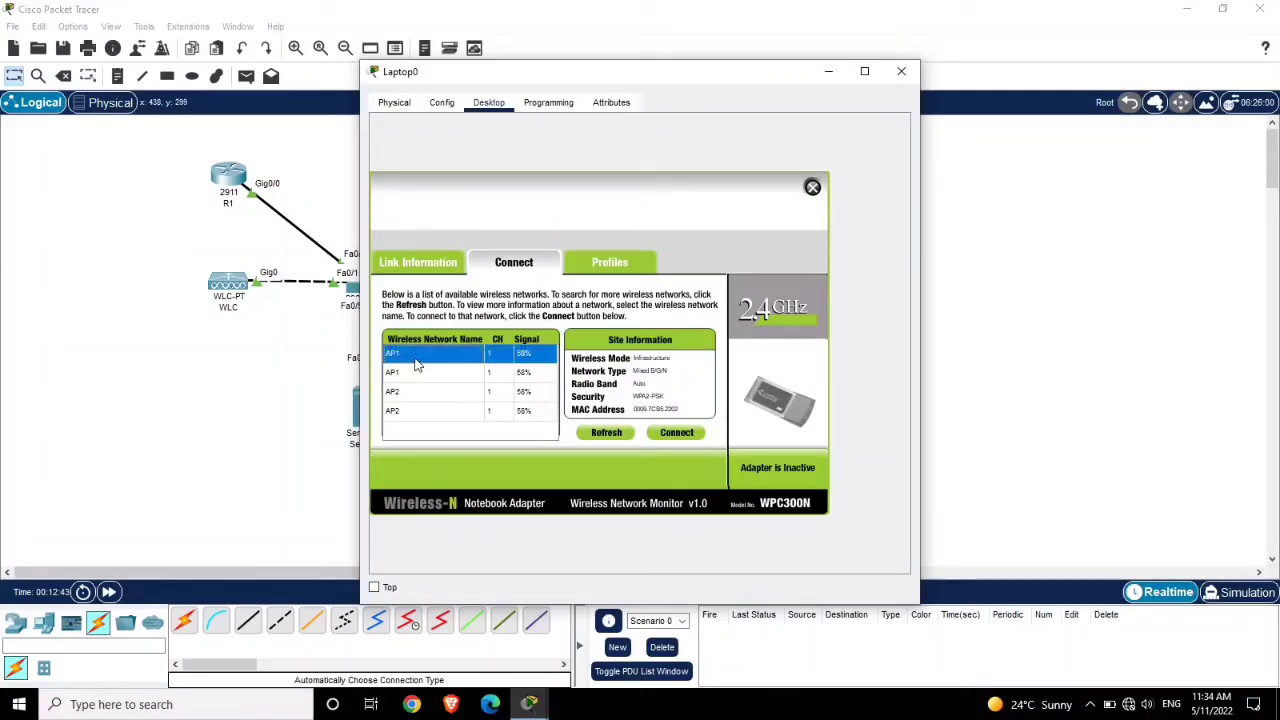
Connect Laptop0 to AP1 by entering the WPA2-Personal pre-shared key.
{"action": "left_click", "coordinate": [676, 436]}
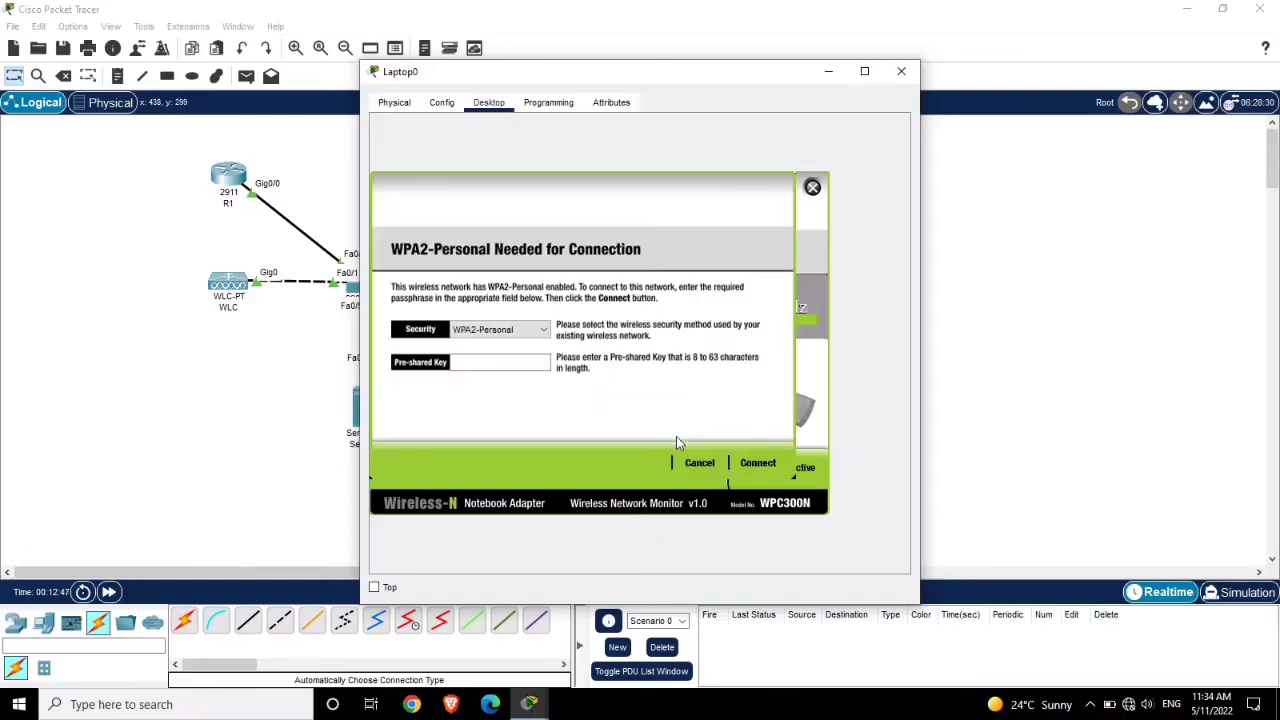
{"action": "left_click", "coordinate": [472, 362]}
{"action": "type", "text": "12345678"}
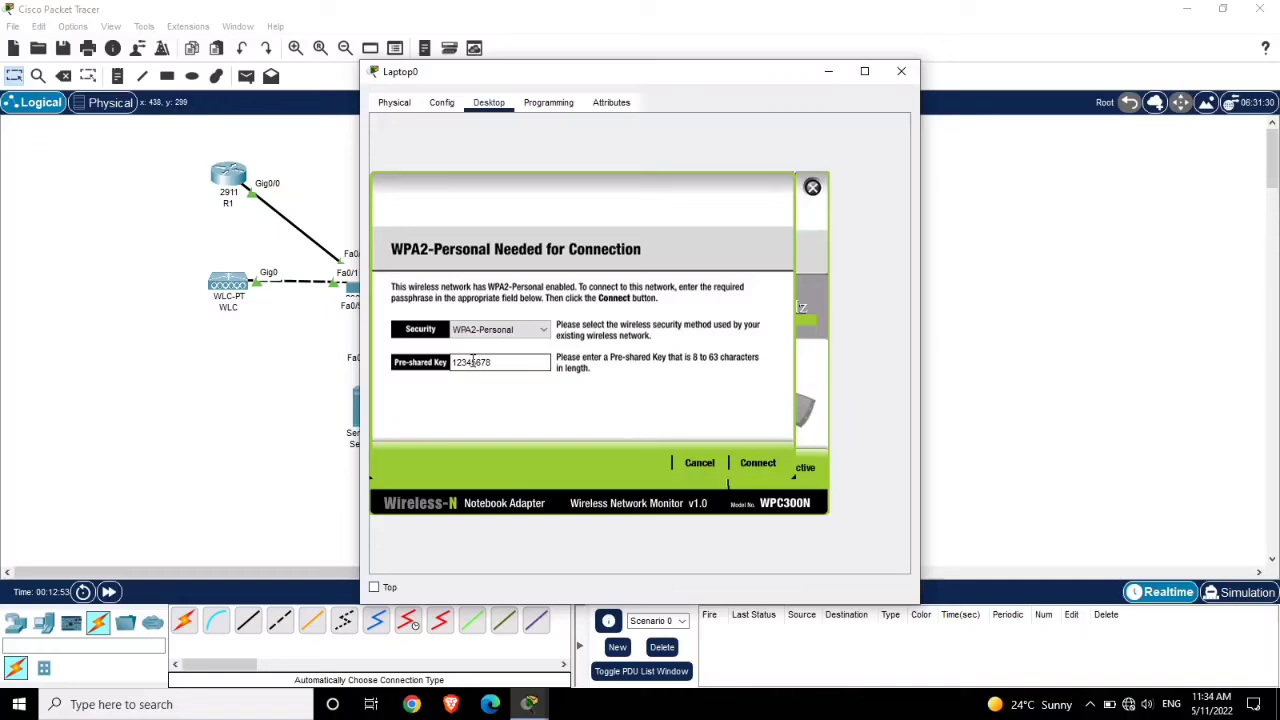
{"action": "left_click", "coordinate": [757, 463]}
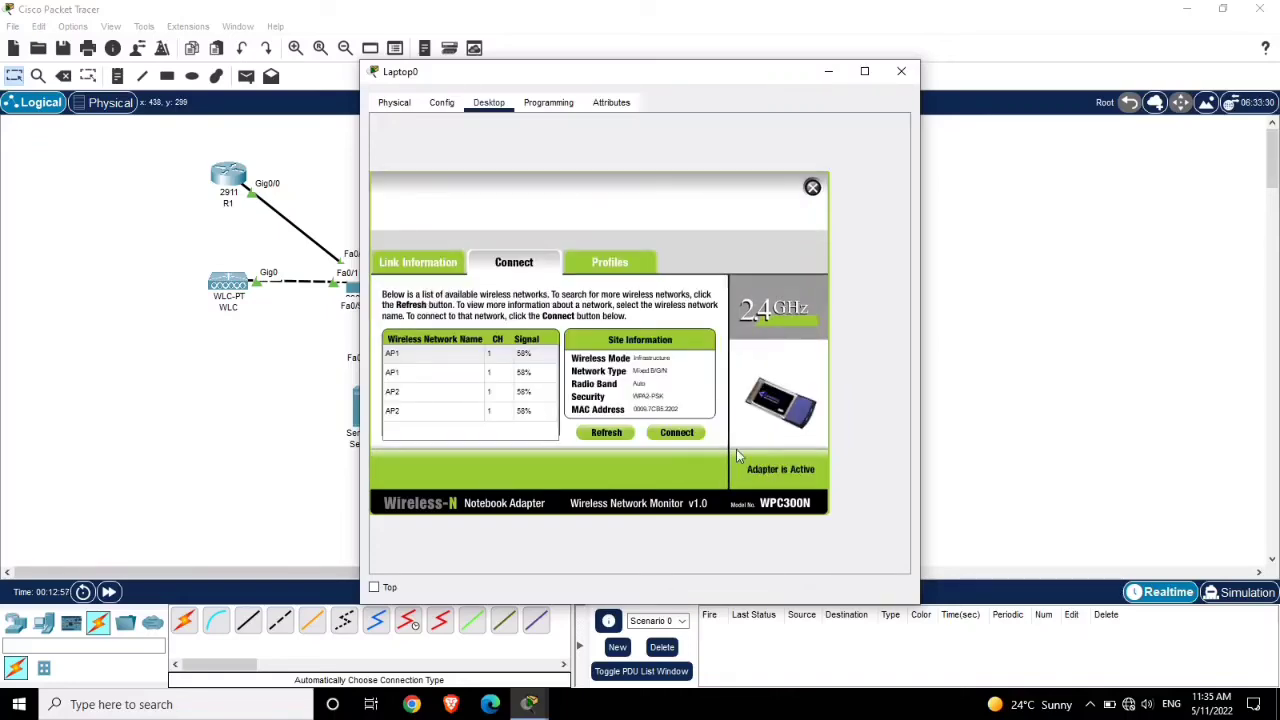
Close Laptop0's windows and bring up Laptop1's desktop applications.
{"action": "left_click", "coordinate": [812, 187]}
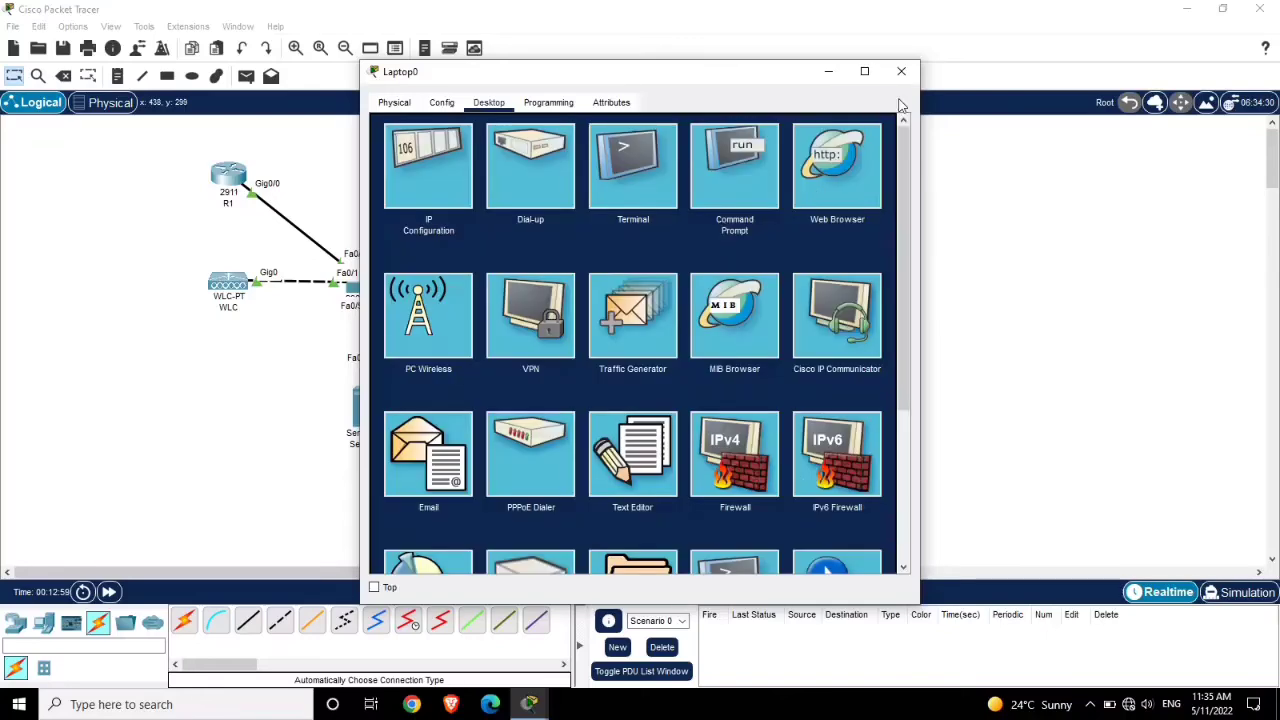
{"action": "left_click", "coordinate": [901, 71]}
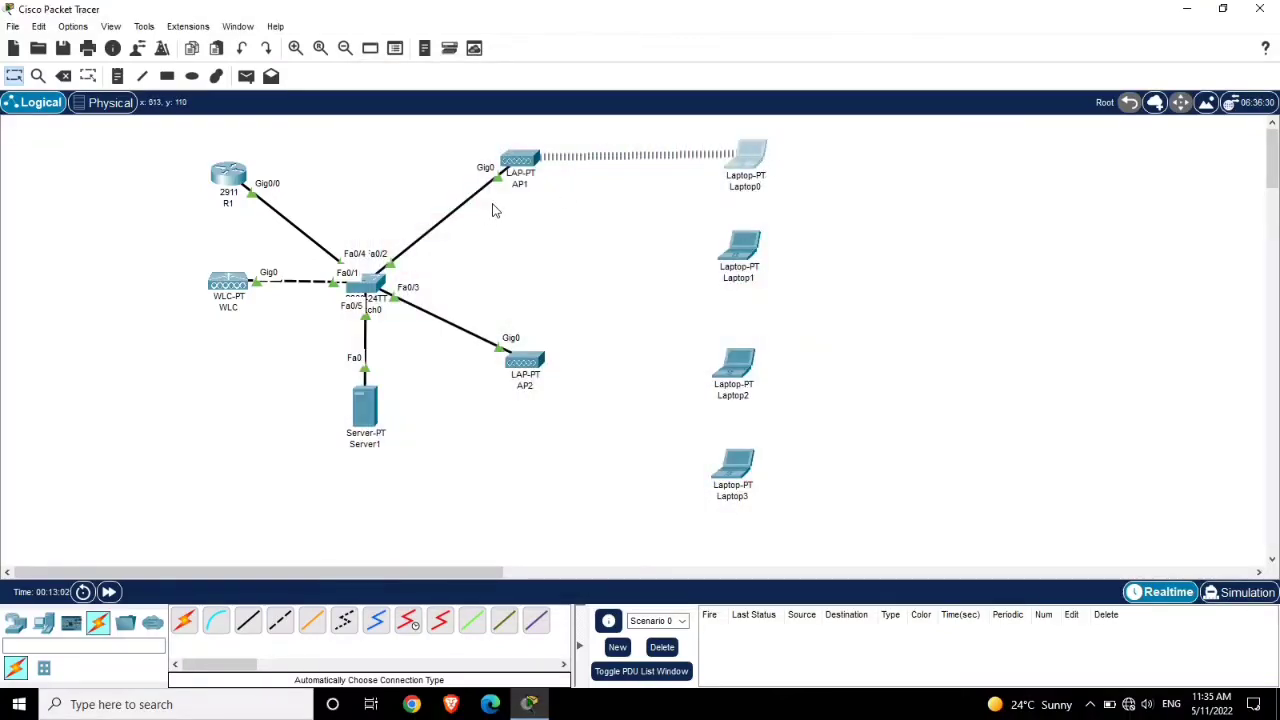
{"action": "left_click", "coordinate": [740, 258]}
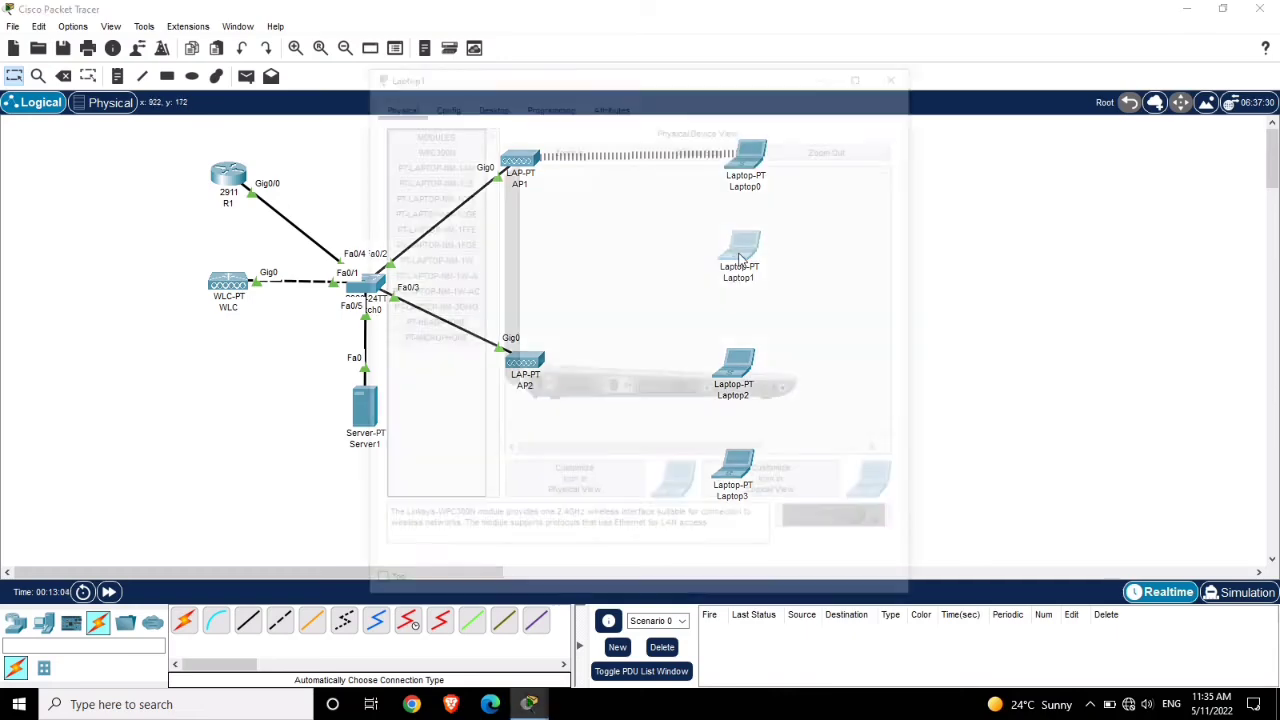
{"action": "left_click", "coordinate": [490, 104]}
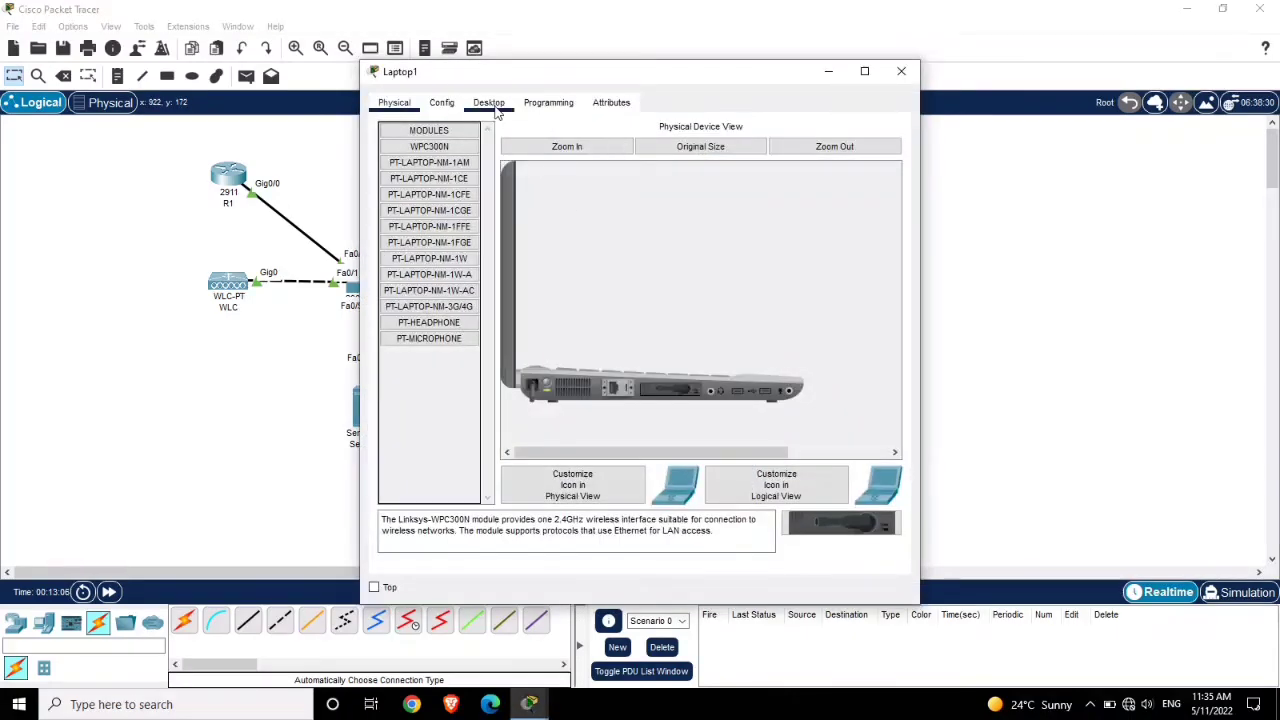
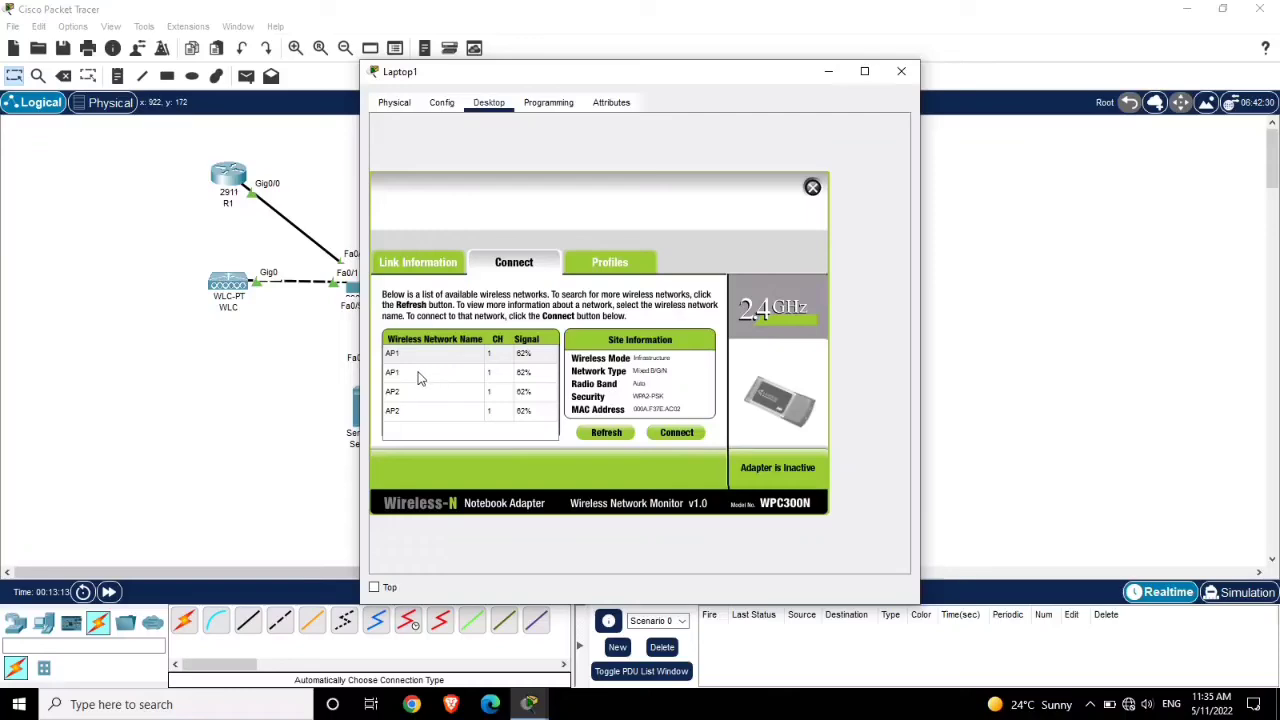
Connect Laptop1 to the AP1 network with the WPA2-Personal pre-shared key, then close its windows.
{"action": "left_click", "coordinate": [423, 355]}
{"action": "left_click", "coordinate": [676, 434]}
{"action": "left_click", "coordinate": [513, 362]}
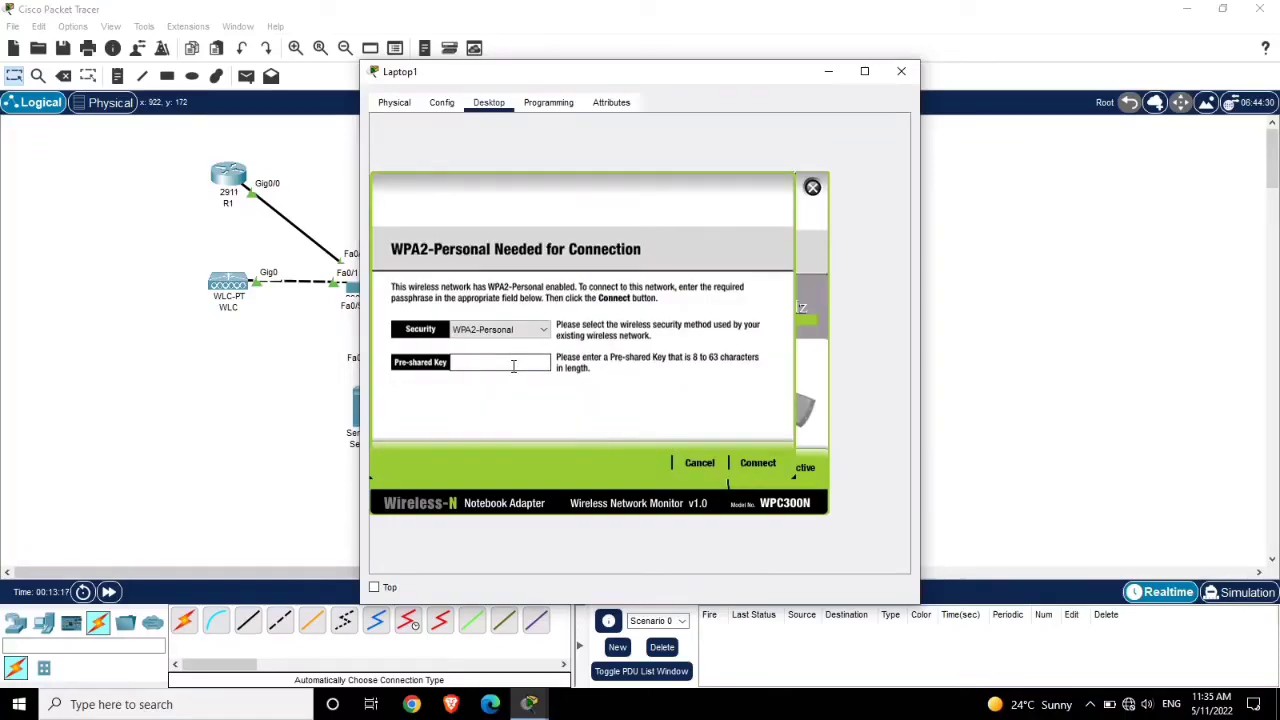
{"action": "type", "text": "12345678"}
{"action": "left_click", "coordinate": [760, 464]}
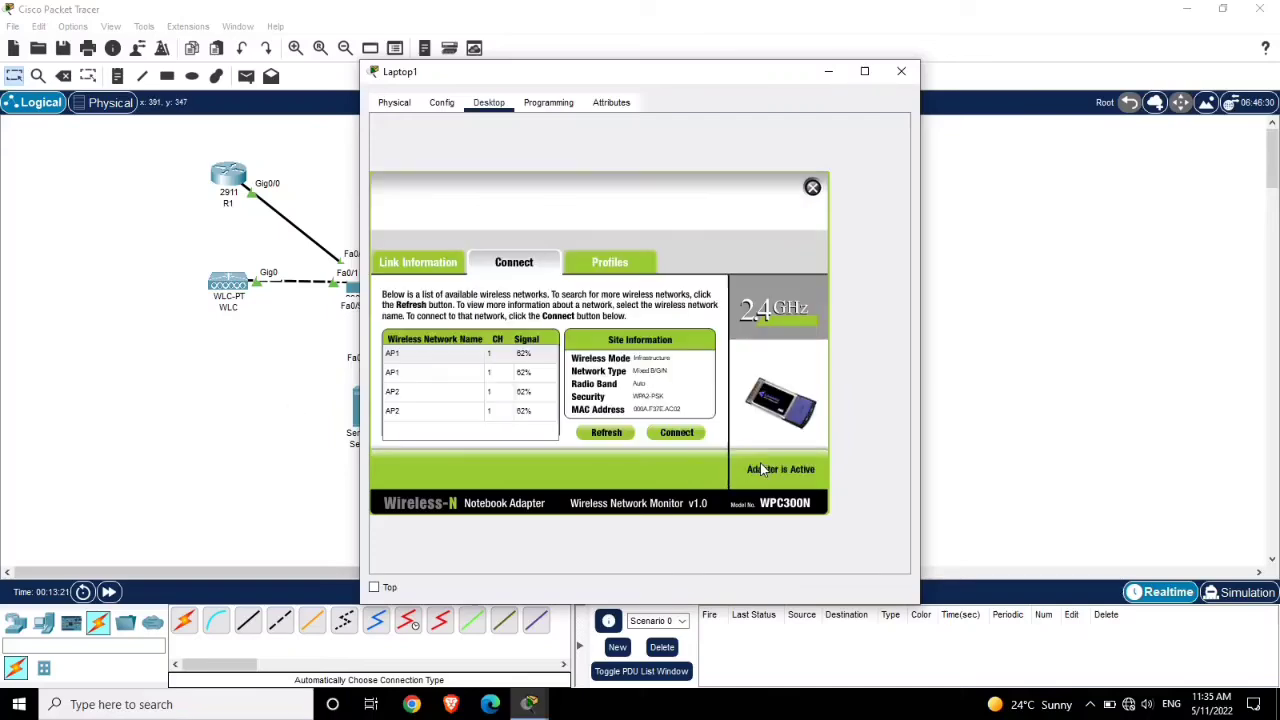
{"action": "left_click", "coordinate": [813, 188]}
{"action": "left_click", "coordinate": [901, 71]}
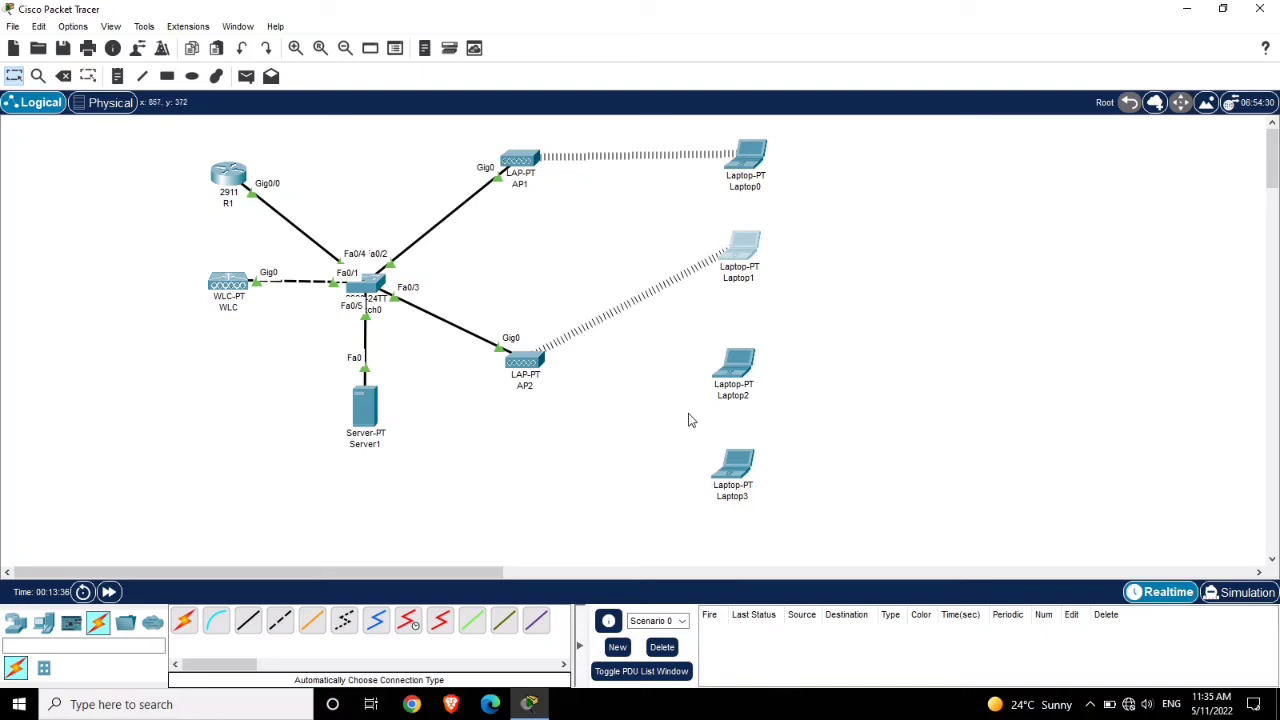
Connect Laptop2 to the AP2 network via PC Wireless using the pre-shared key, then close its windows.
{"action": "left_click", "coordinate": [741, 374]}
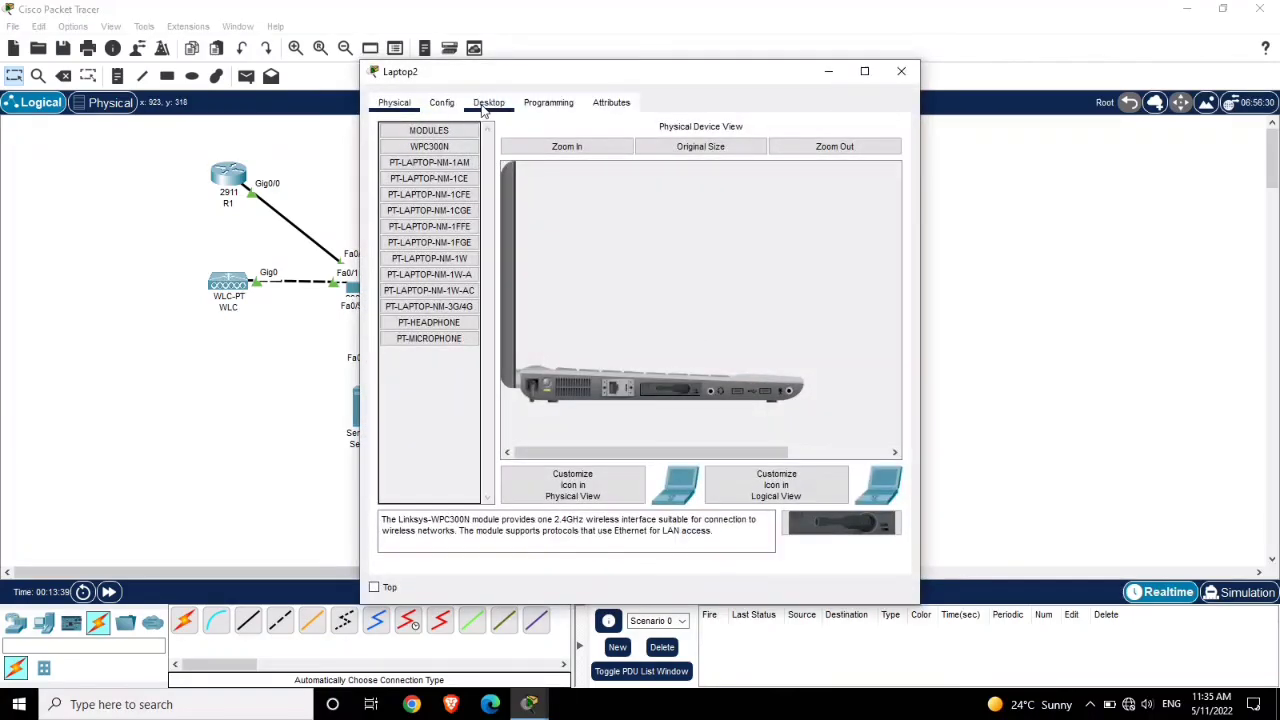
{"action": "left_click", "coordinate": [484, 108]}
{"action": "left_click", "coordinate": [428, 325]}
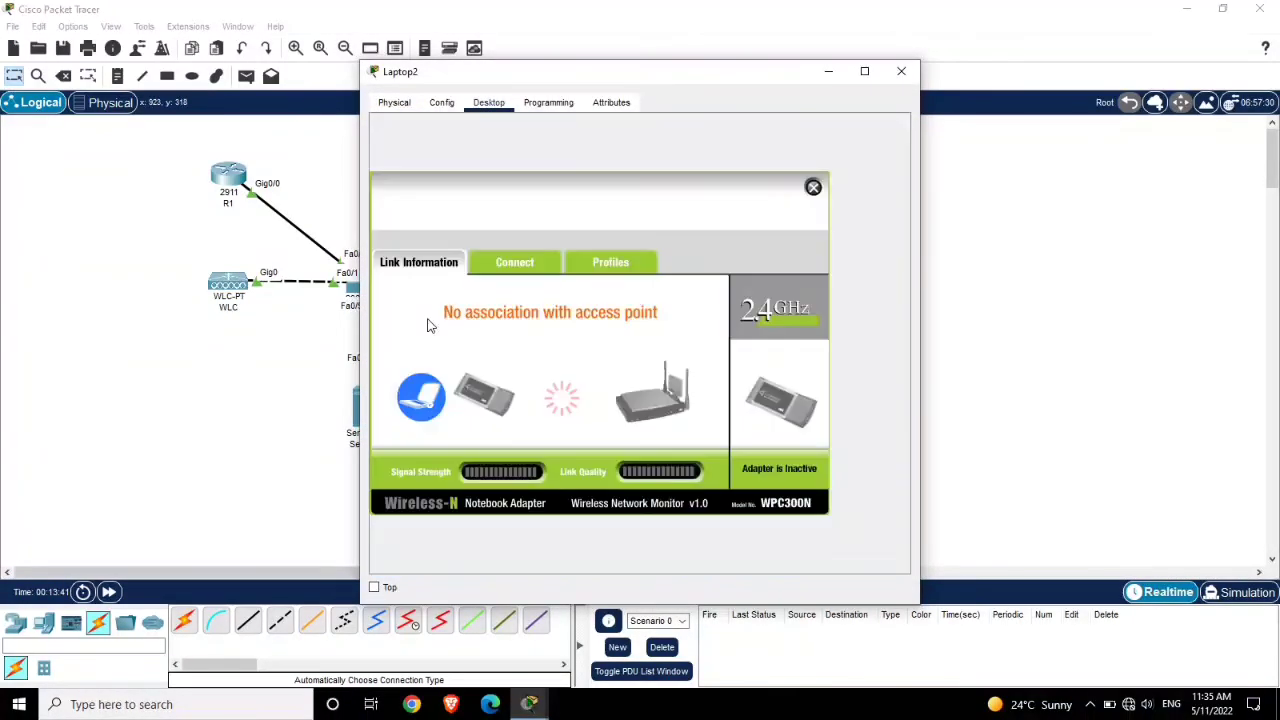
{"action": "left_click", "coordinate": [516, 265]}
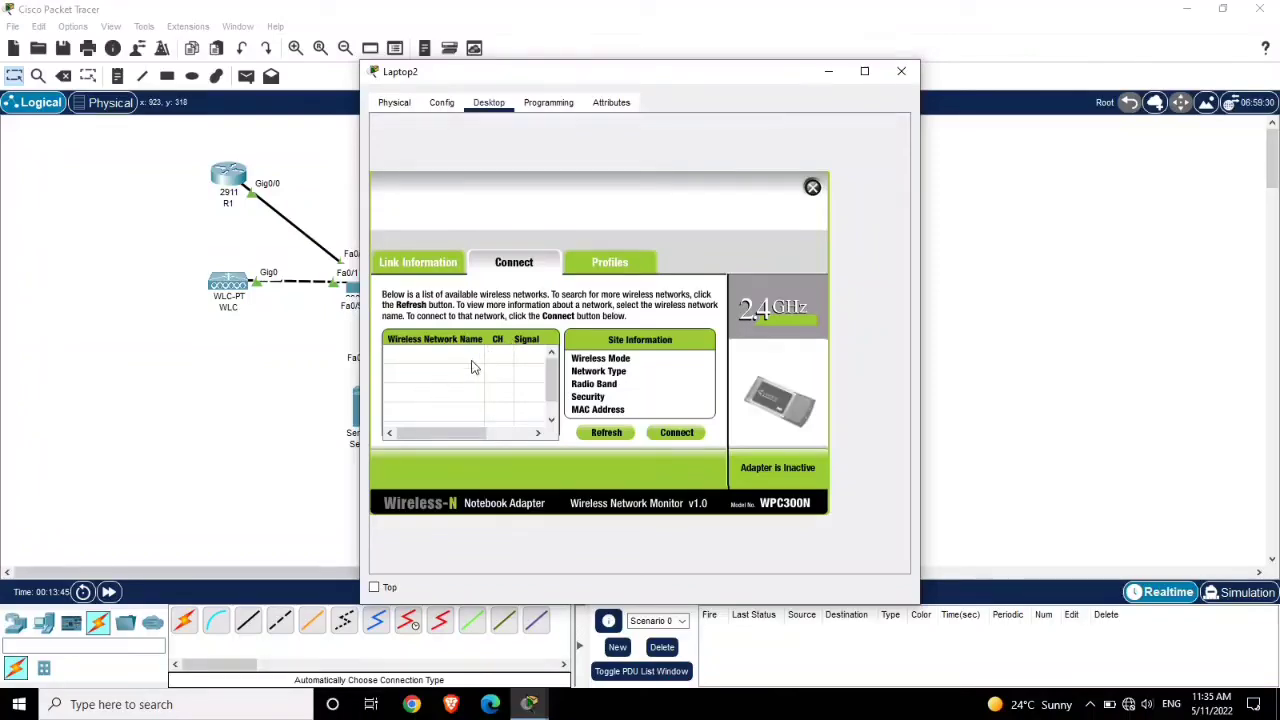
{"action": "left_click", "coordinate": [434, 392]}
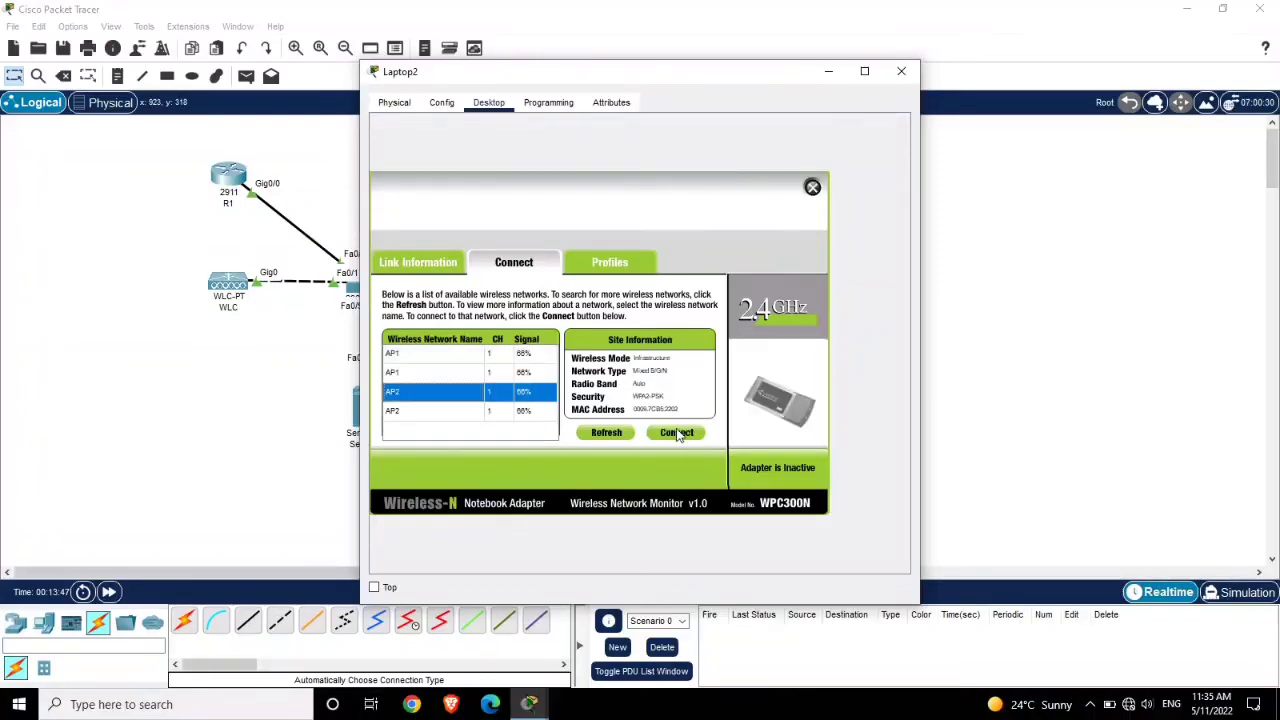
{"action": "left_click", "coordinate": [677, 433]}
{"action": "left_click", "coordinate": [522, 368]}
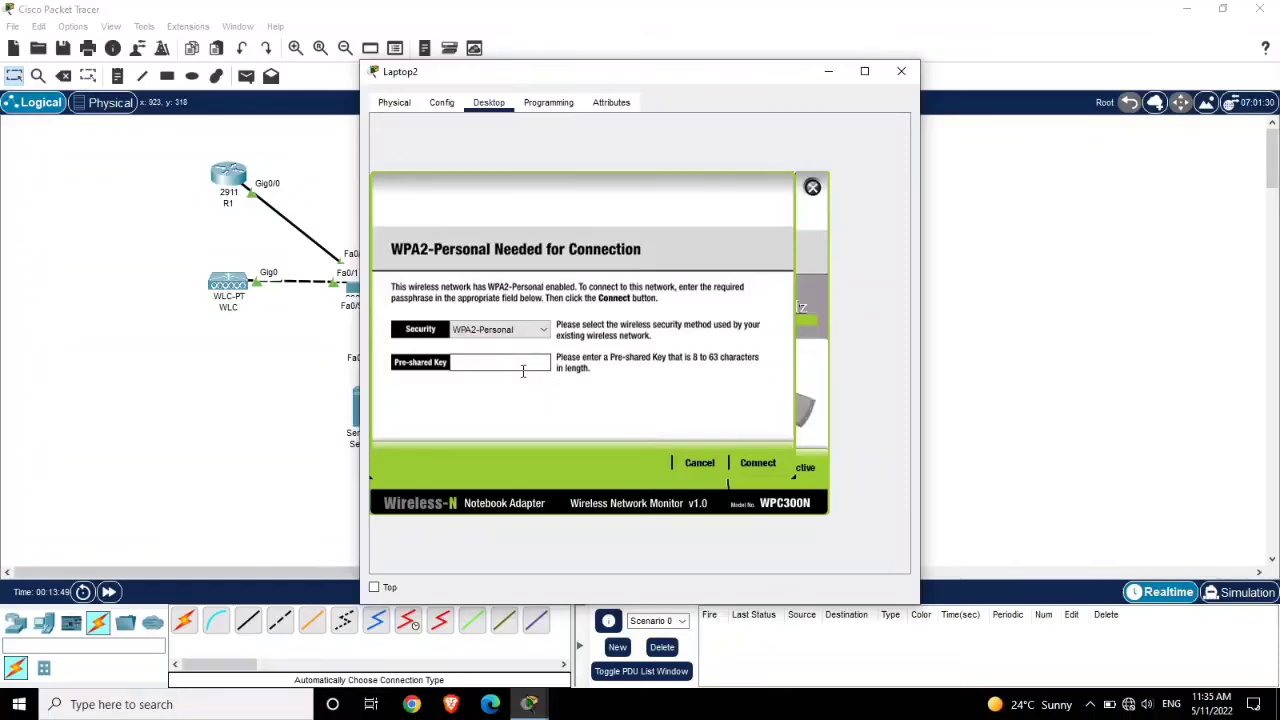
{"action": "type", "text": "12345678"}
{"action": "left_click", "coordinate": [757, 463]}
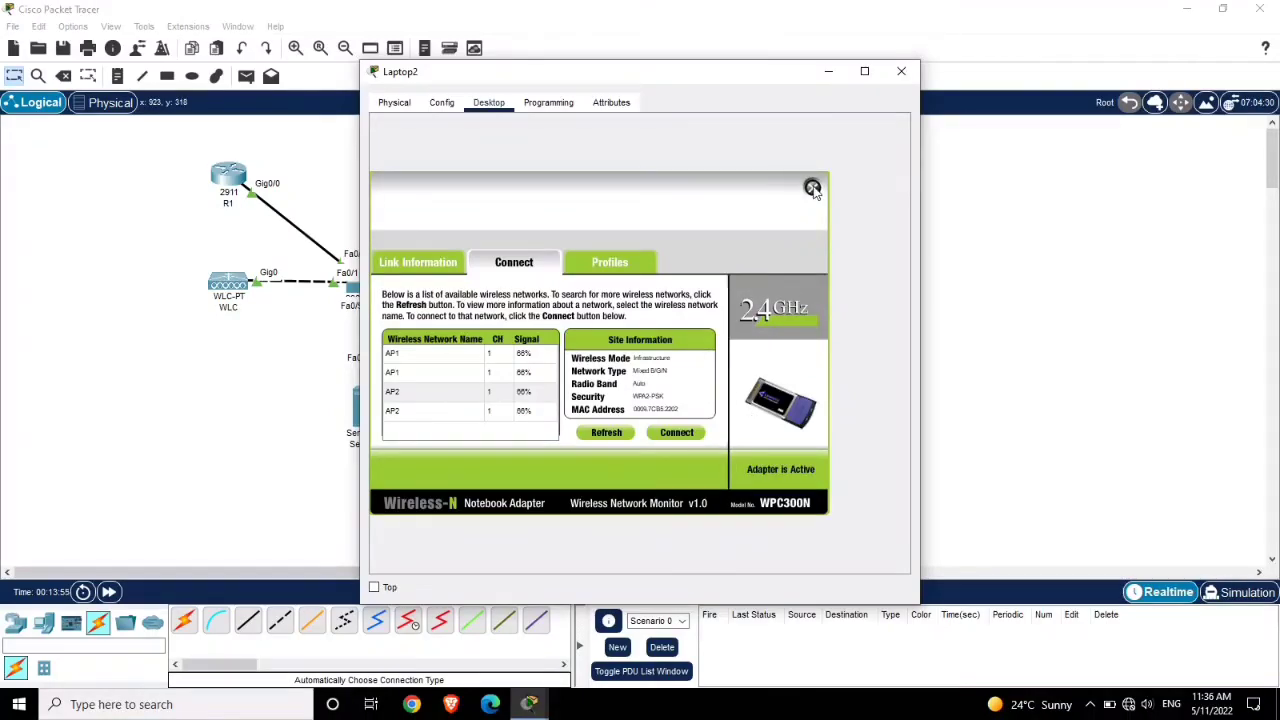
{"action": "left_click", "coordinate": [812, 187]}
{"action": "left_click", "coordinate": [901, 72]}
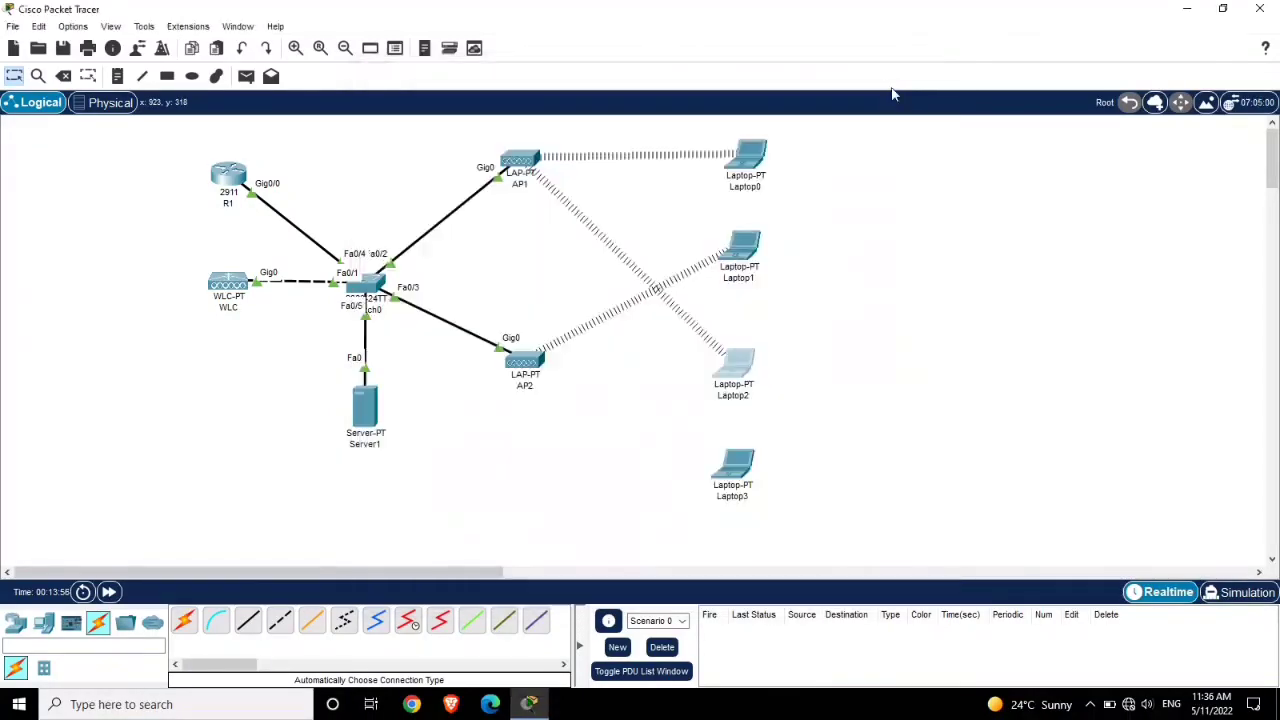
Connect Laptop3 to the AP2 network via PC Wireless using the pre-shared key, then close its windows.
{"action": "left_click", "coordinate": [736, 477]}
{"action": "left_click", "coordinate": [489, 102]}
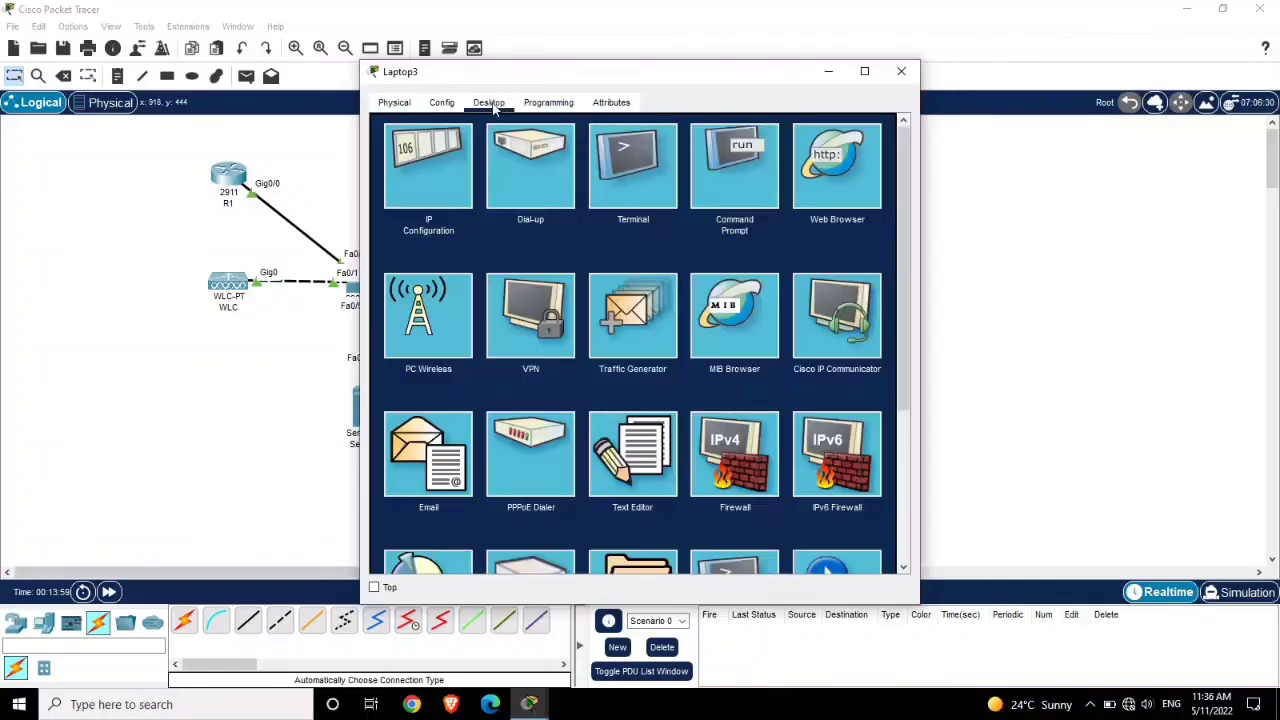
{"action": "left_click", "coordinate": [431, 318]}
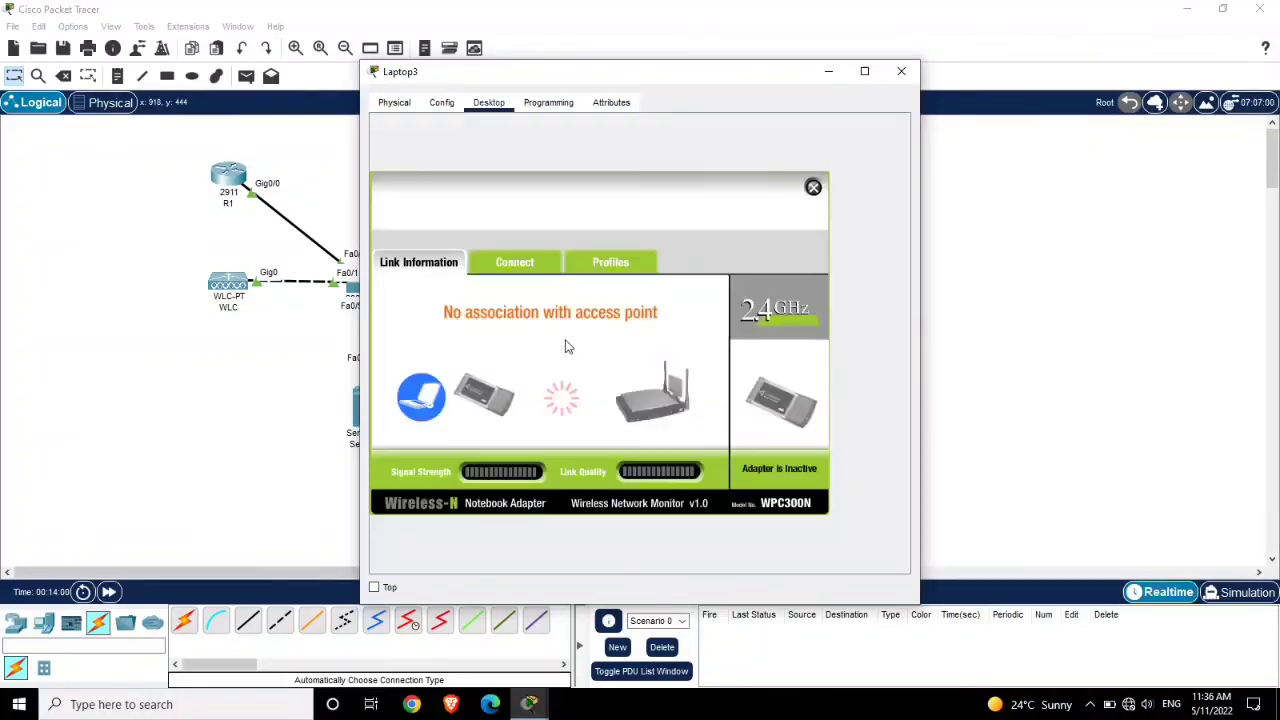
{"action": "left_click", "coordinate": [531, 260]}
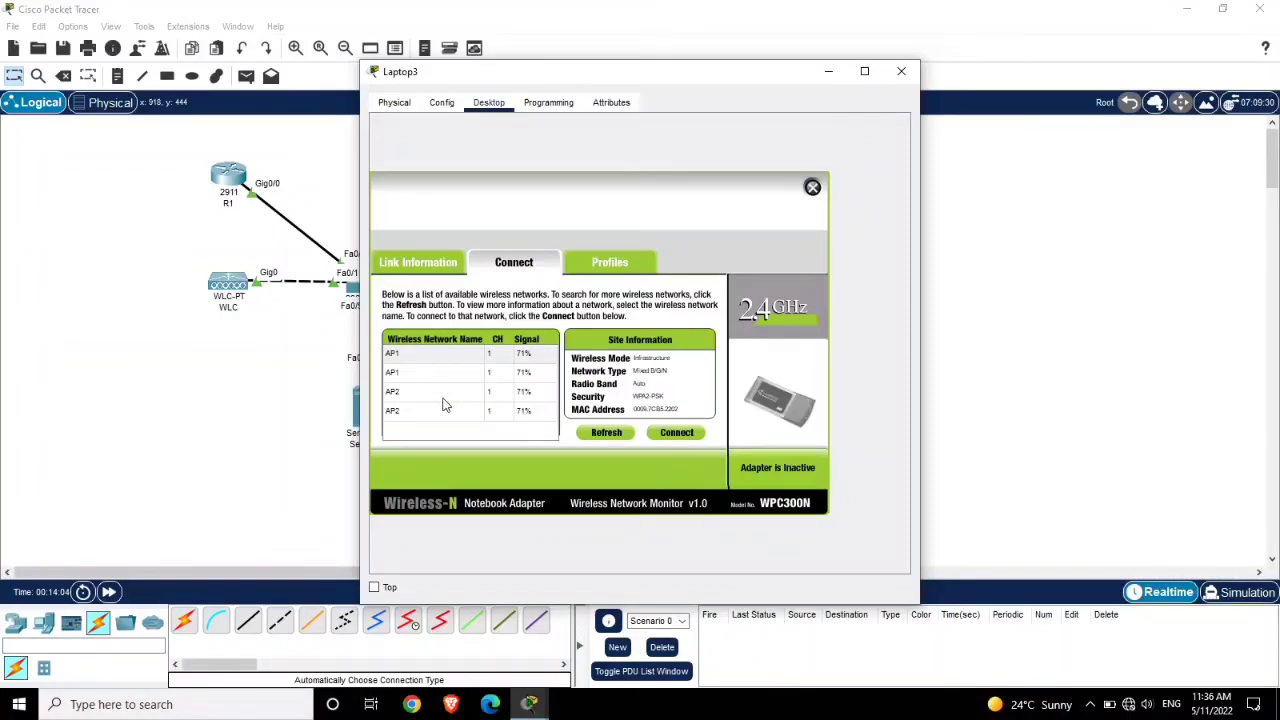
{"action": "left_click", "coordinate": [443, 396]}
{"action": "left_click", "coordinate": [694, 436]}
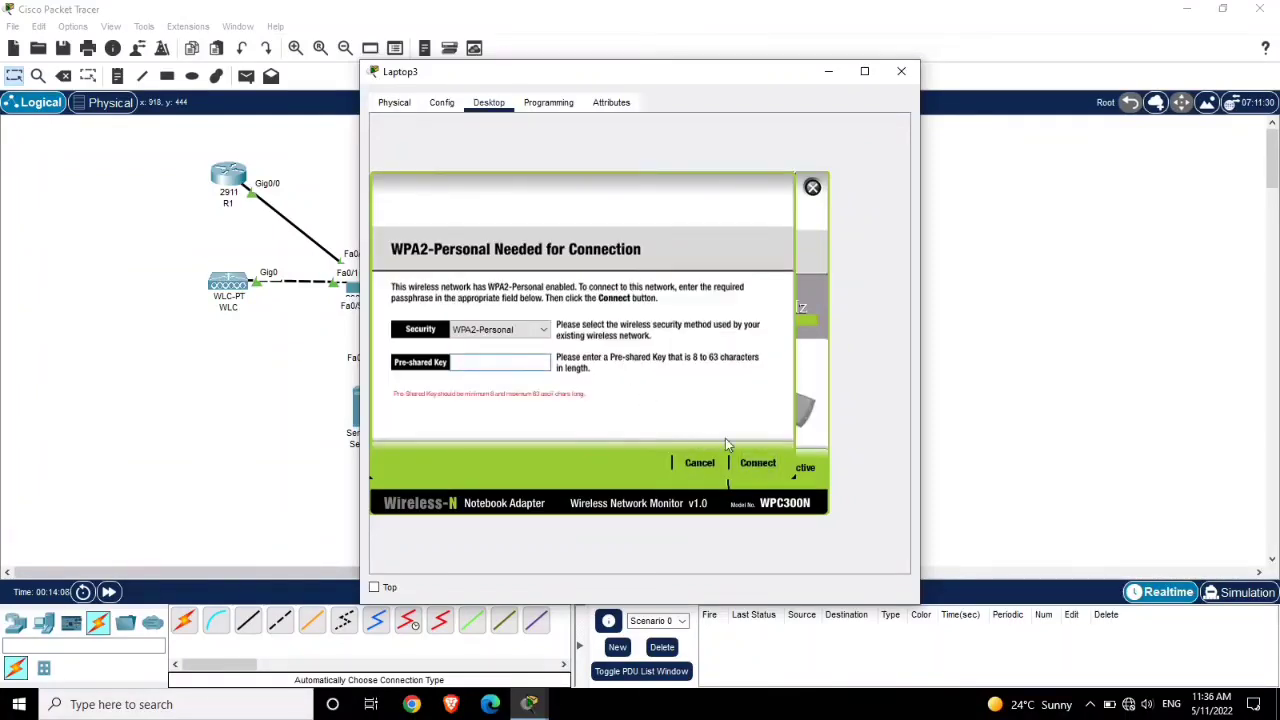
{"action": "type", "text": "12345678"}
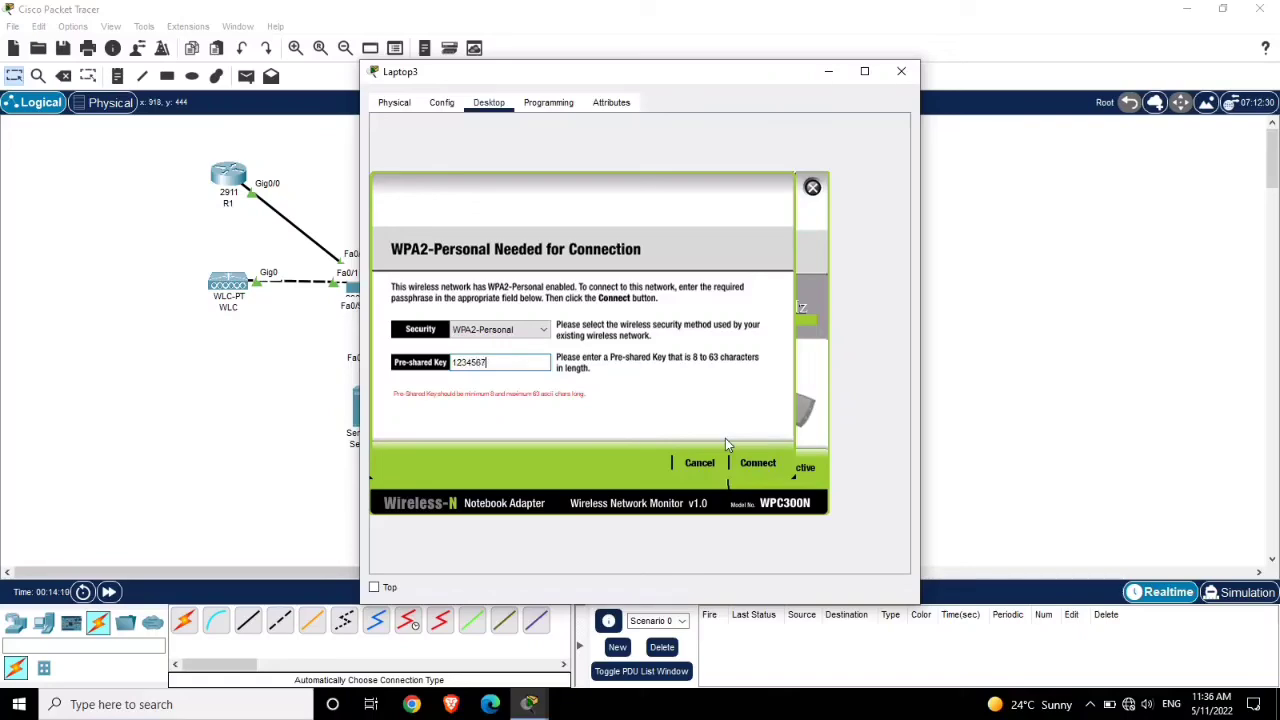
{"action": "left_click", "coordinate": [757, 463]}
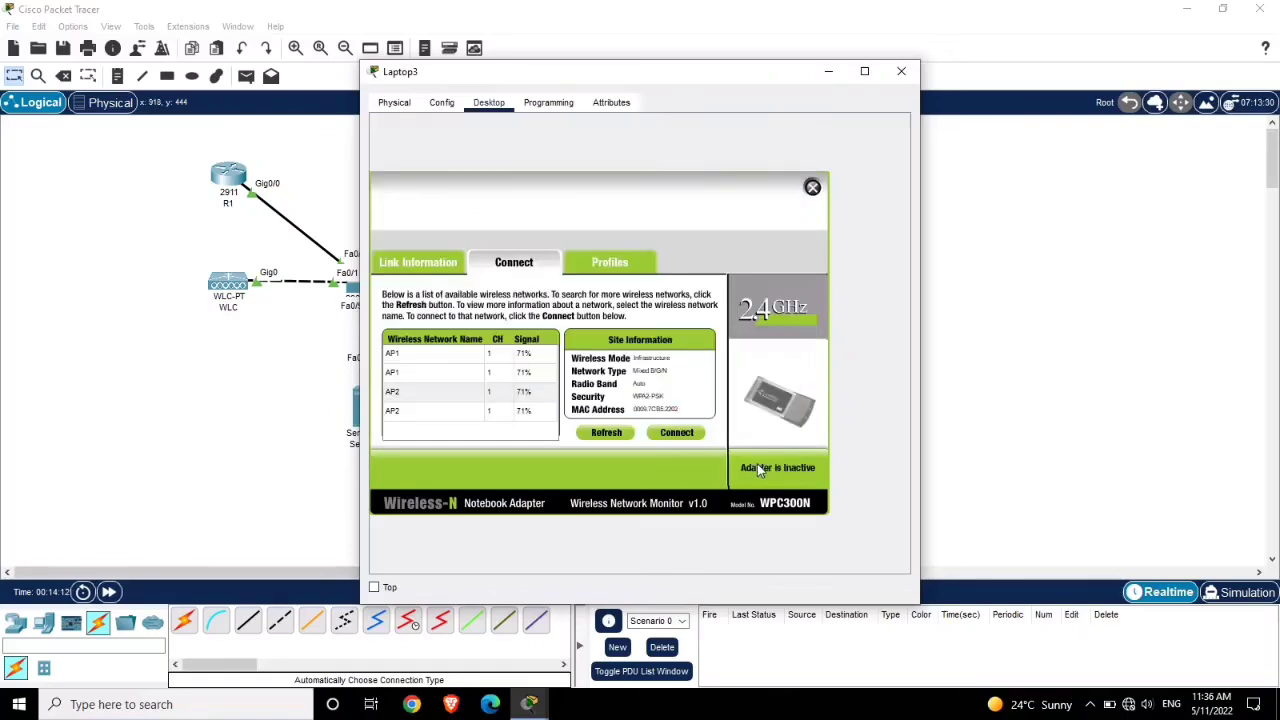
{"action": "left_click", "coordinate": [813, 188]}
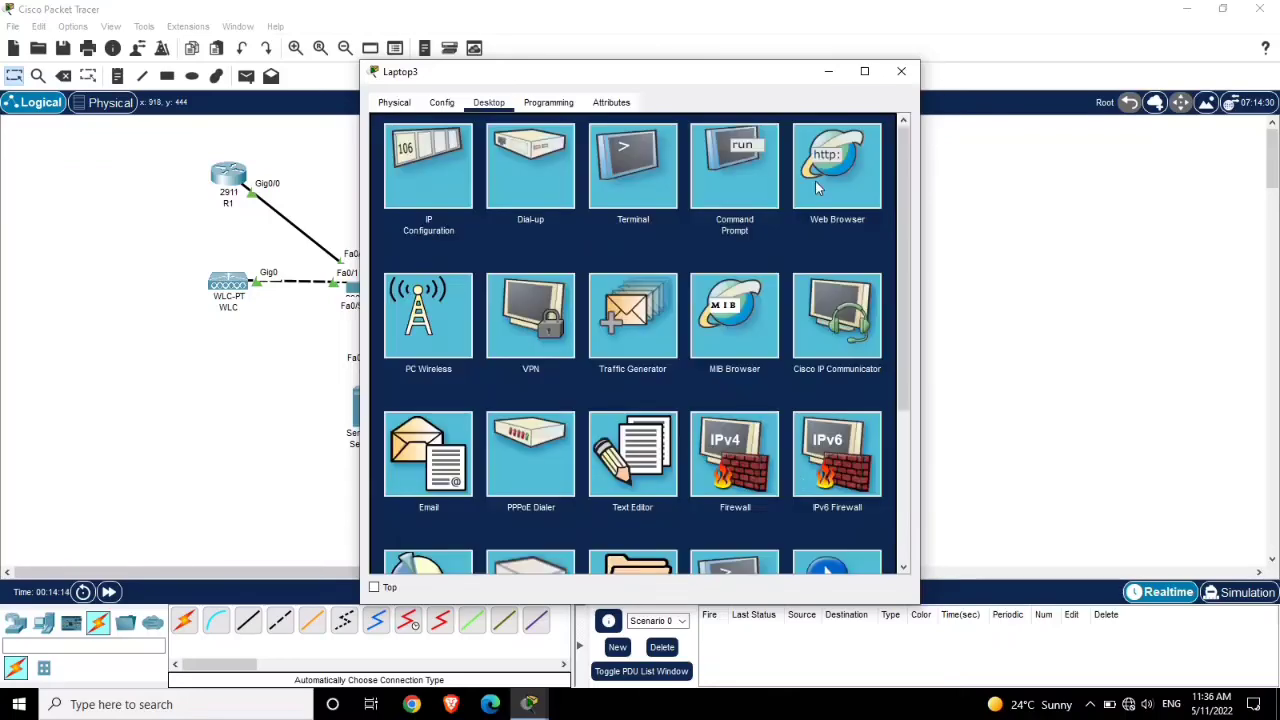
{"action": "left_click", "coordinate": [905, 75]}
Run ipconfig in Laptop0's maximized Command Prompt and highlight the IPv4 address 192.168.1.103.
{"action": "left_click", "coordinate": [866, 71]}
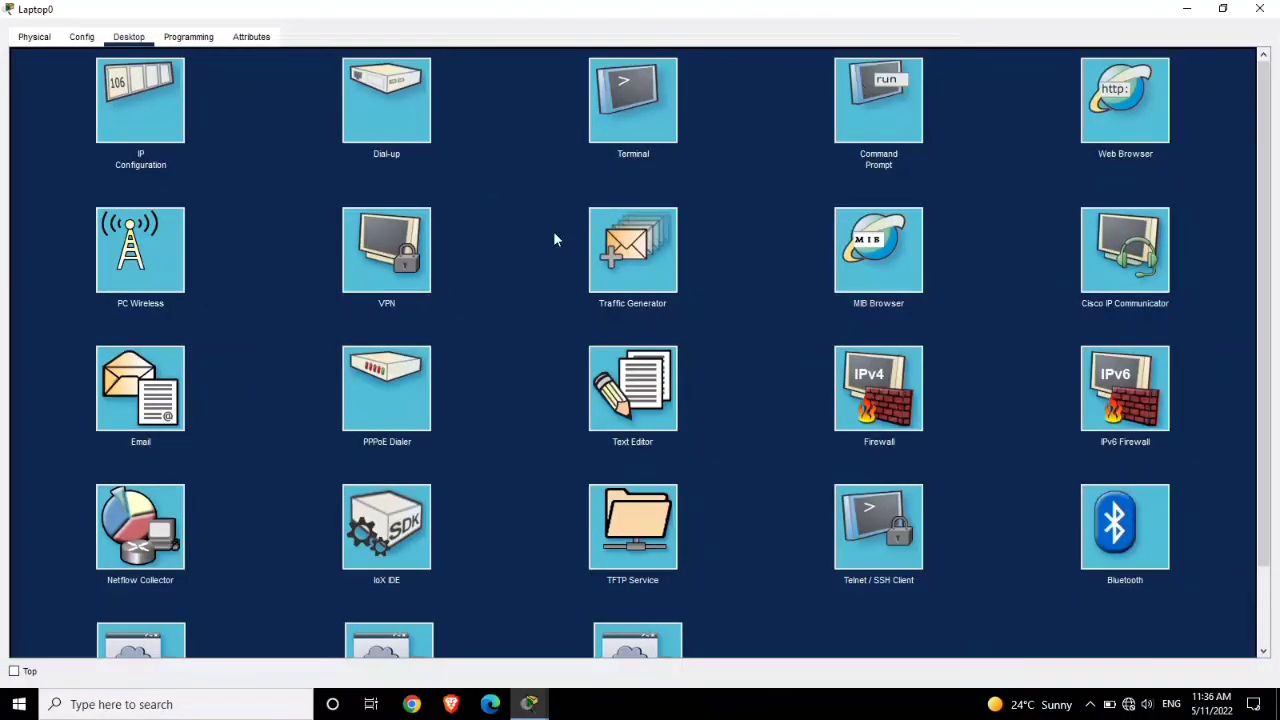
{"action": "left_click", "coordinate": [890, 102]}
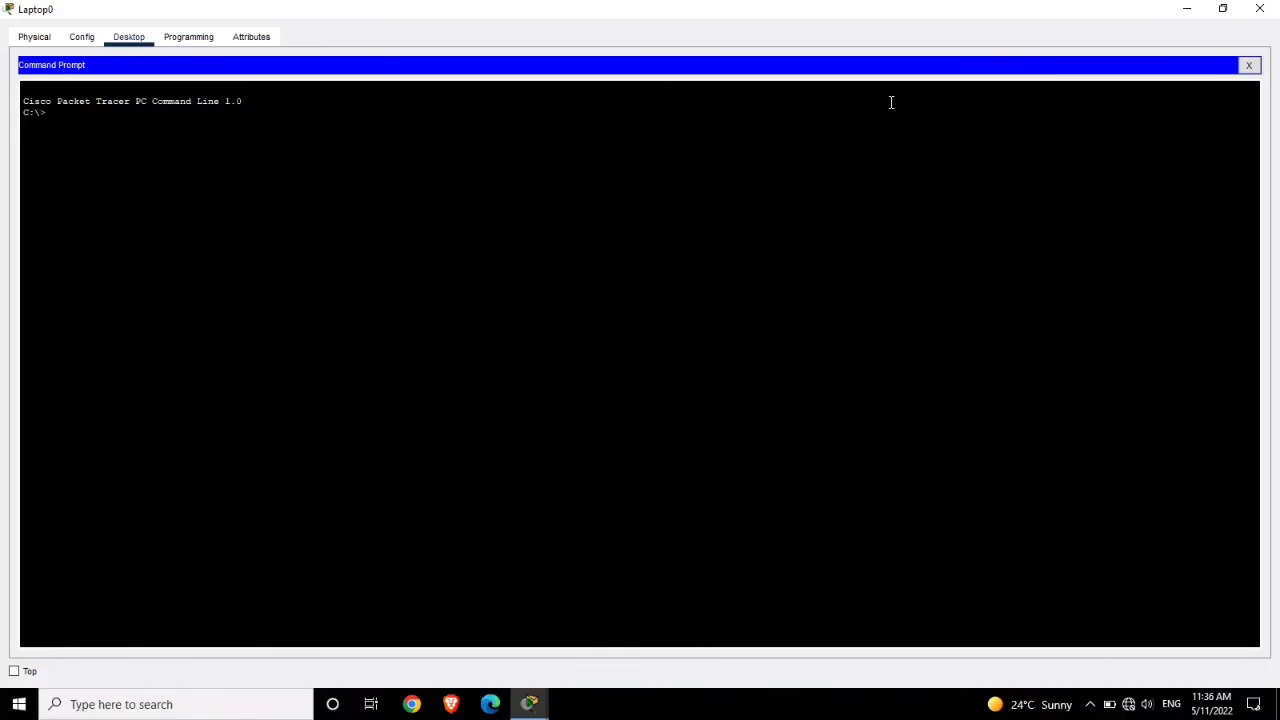
{"action": "key", "text": "Return"}
{"action": "key", "text": "BackSpace"}
{"action": "key", "text": "BackSpace"}
{"action": "type", "text": "ipconfig"}
{"action": "key", "text": "Return"}
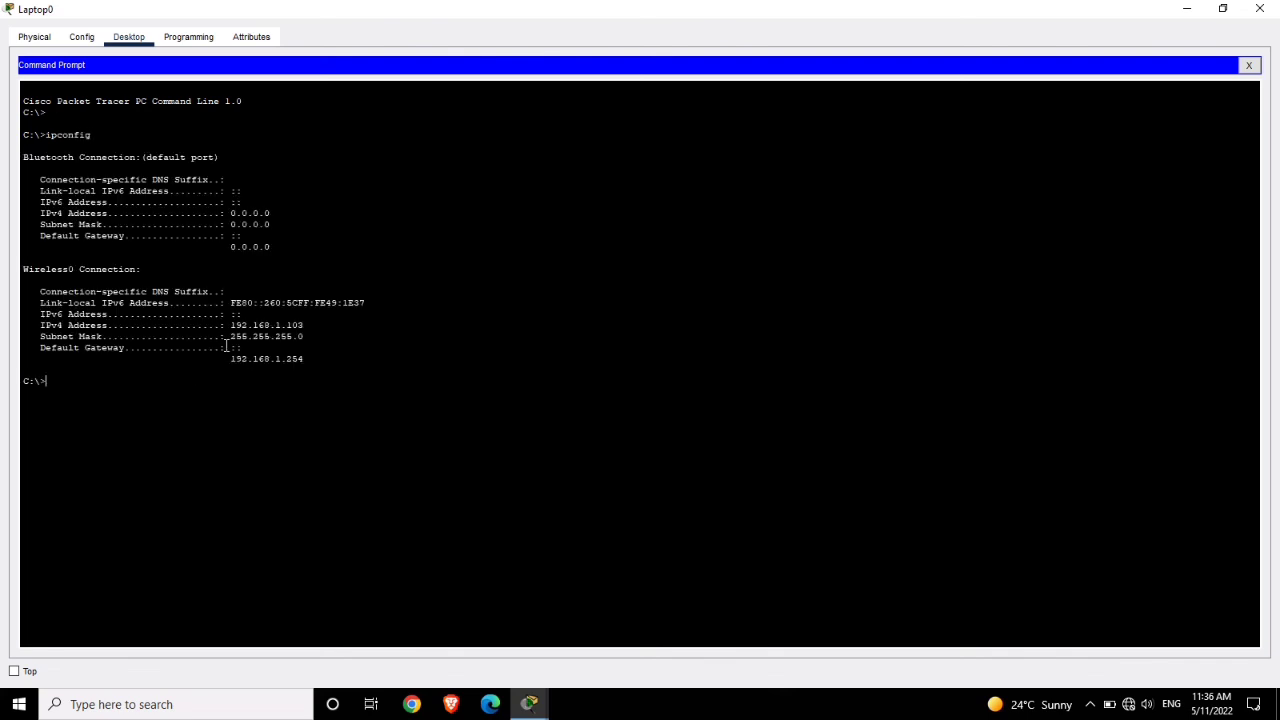
{"action": "left_click_drag", "start_coordinate": [226, 325], "coordinate": [329, 324]}
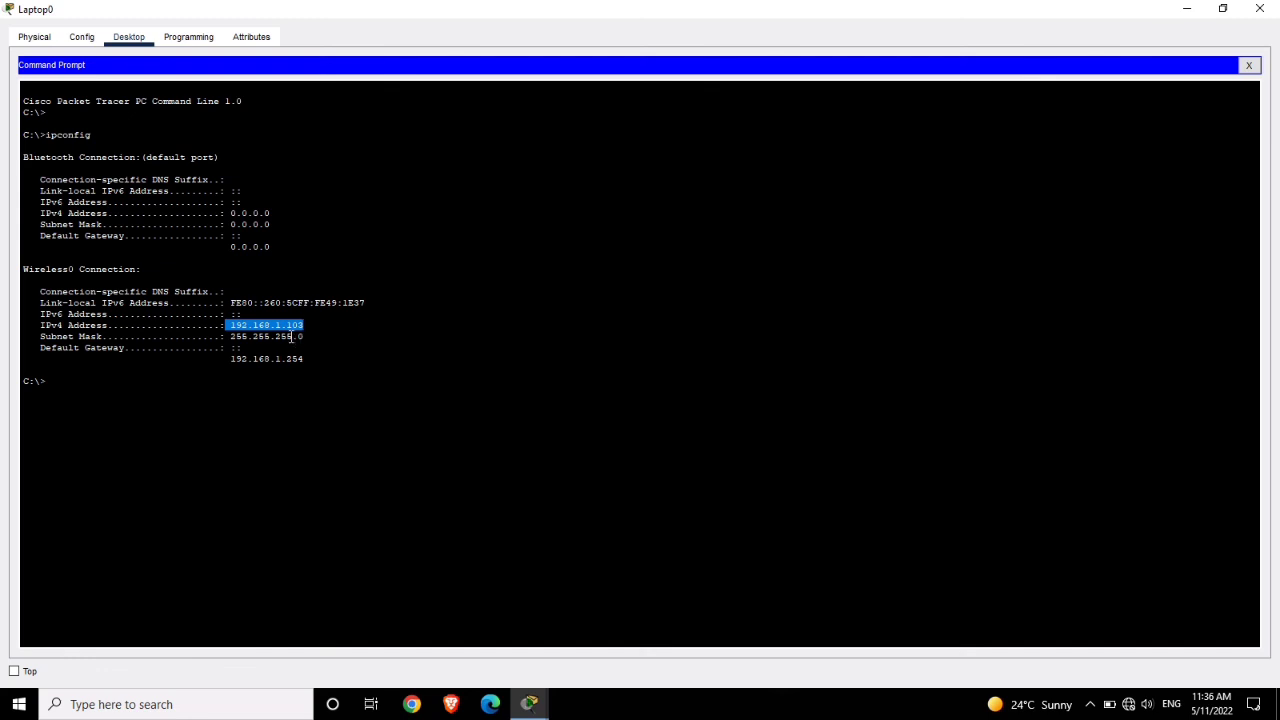
{"action": "left_click", "coordinate": [157, 373]}
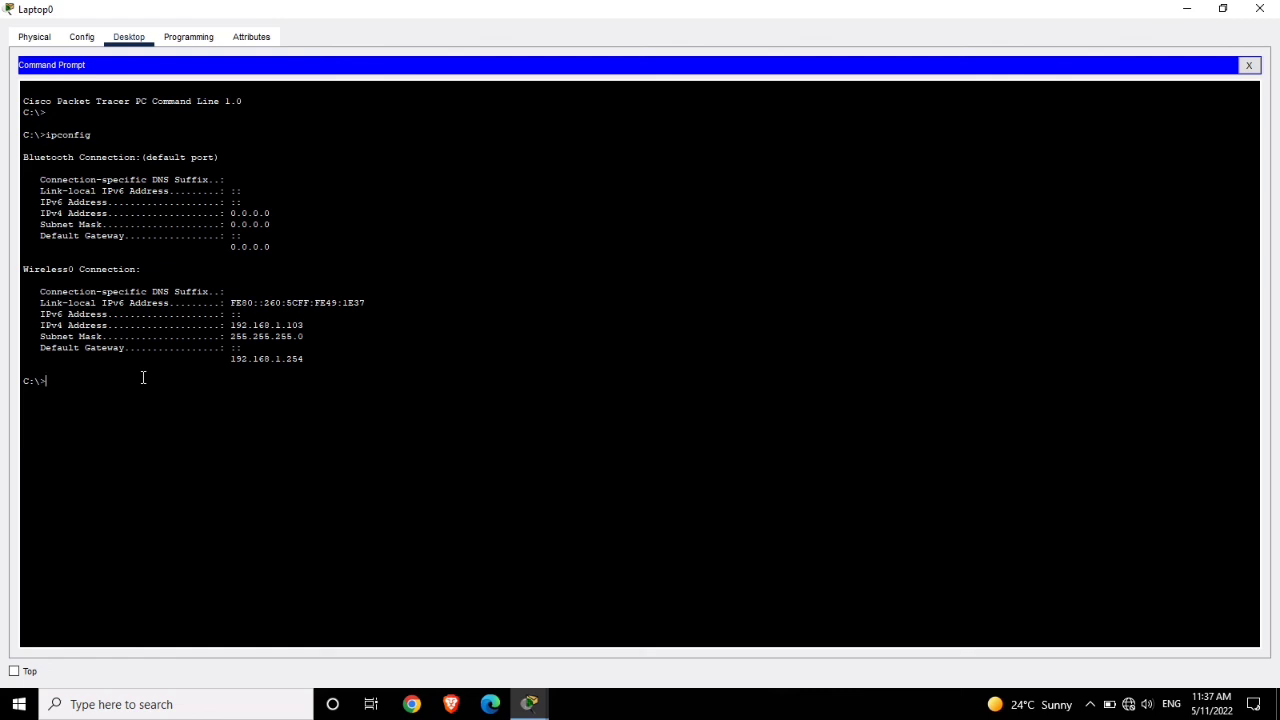
Ping 192.168.1.10 from Laptop0's Command Prompt.
{"action": "type", "text": "cl"}
{"action": "key", "text": "BackSpace"}
{"action": "key", "text": "BackSpace"}
{"action": "type", "text": "ping 192.168.1."}
{"action": "key", "text": "Return"}
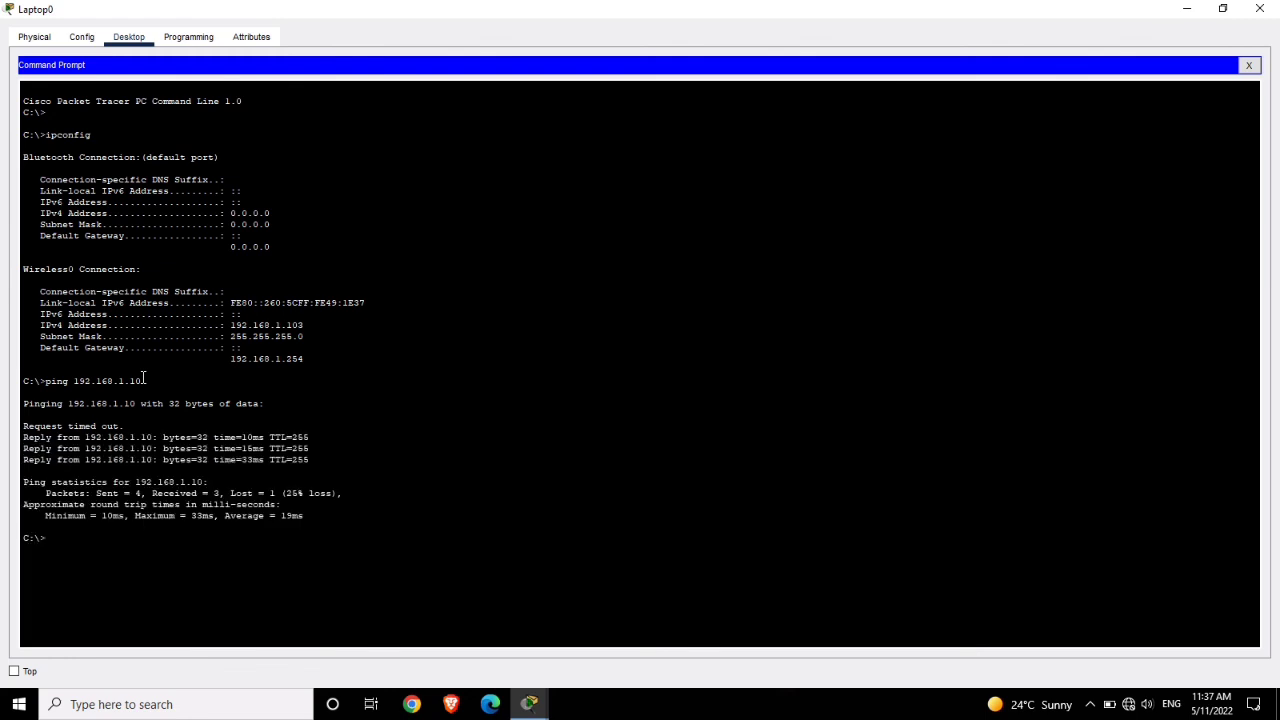
Ping 192.168.1.100 from Laptop0.
{"action": "type", "text": "ping 192.16"}
{"action": "key", "text": "BackSpace"}
{"action": "key", "text": "BackSpace"}
{"action": "type", "text": "100"}
{"action": "key", "text": "Return"}
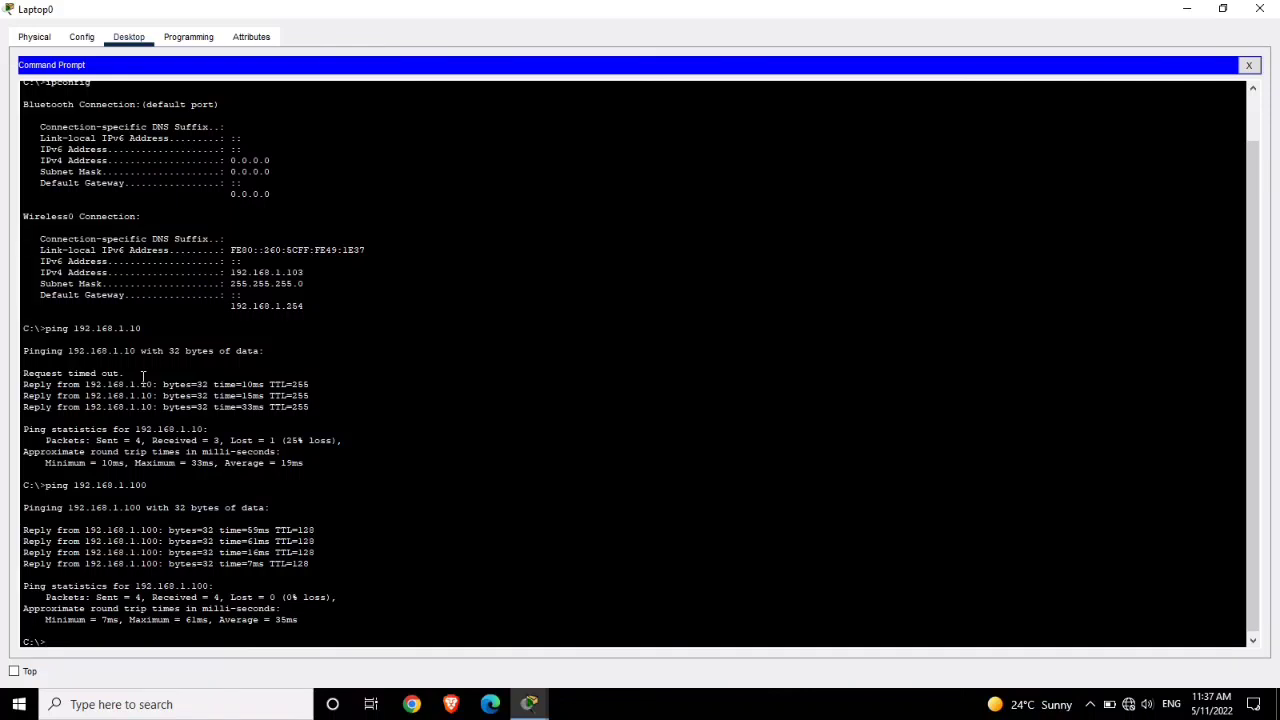
Ping the gateway 192.168.1.254, fixing the missing ping command.
{"action": "type", "text": "192.1"}
{"action": "type", "text": "68.1.254"}
{"action": "key", "text": "Return"}
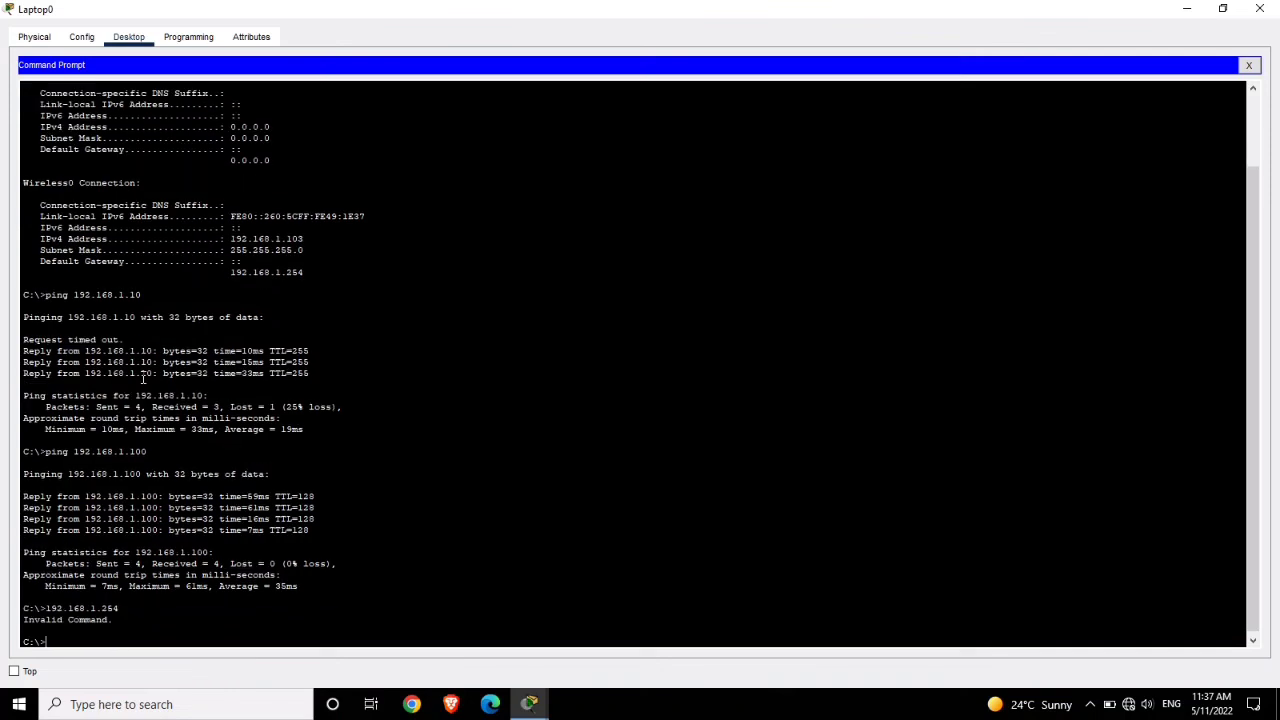
{"action": "key", "text": "Up"}
{"action": "type", "text": "ping"}
{"action": "key", "text": "Return"}
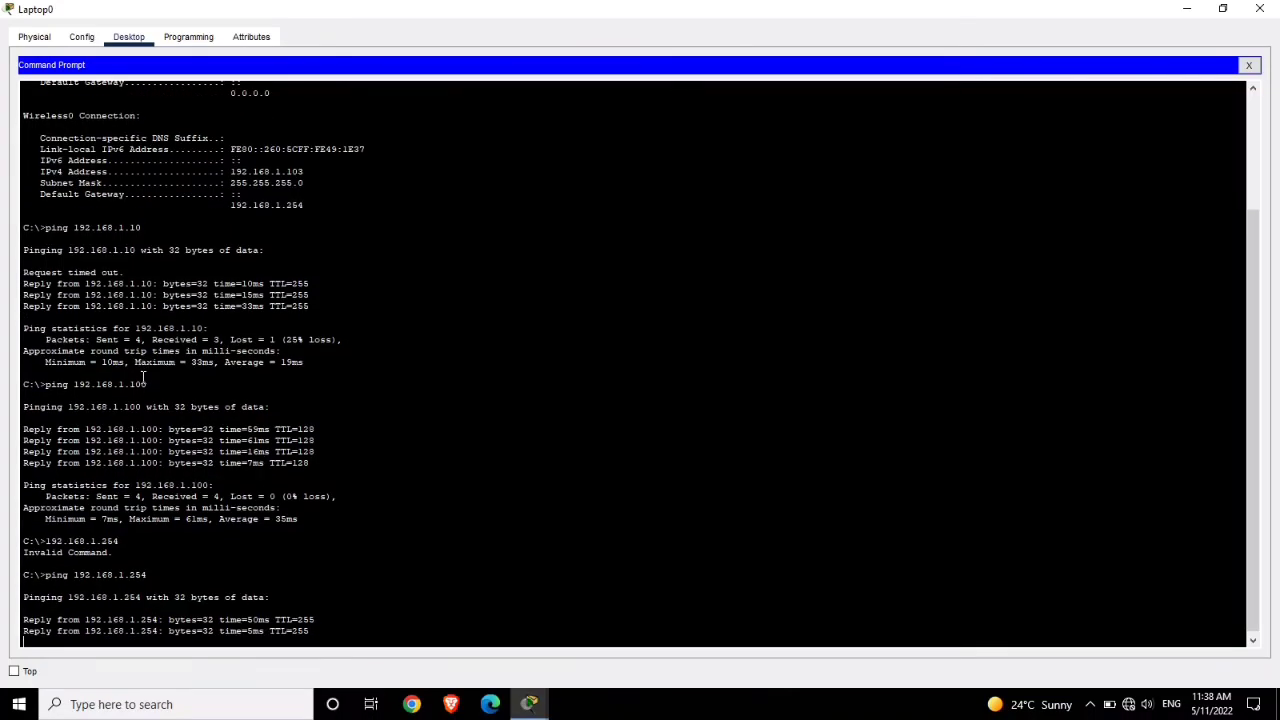